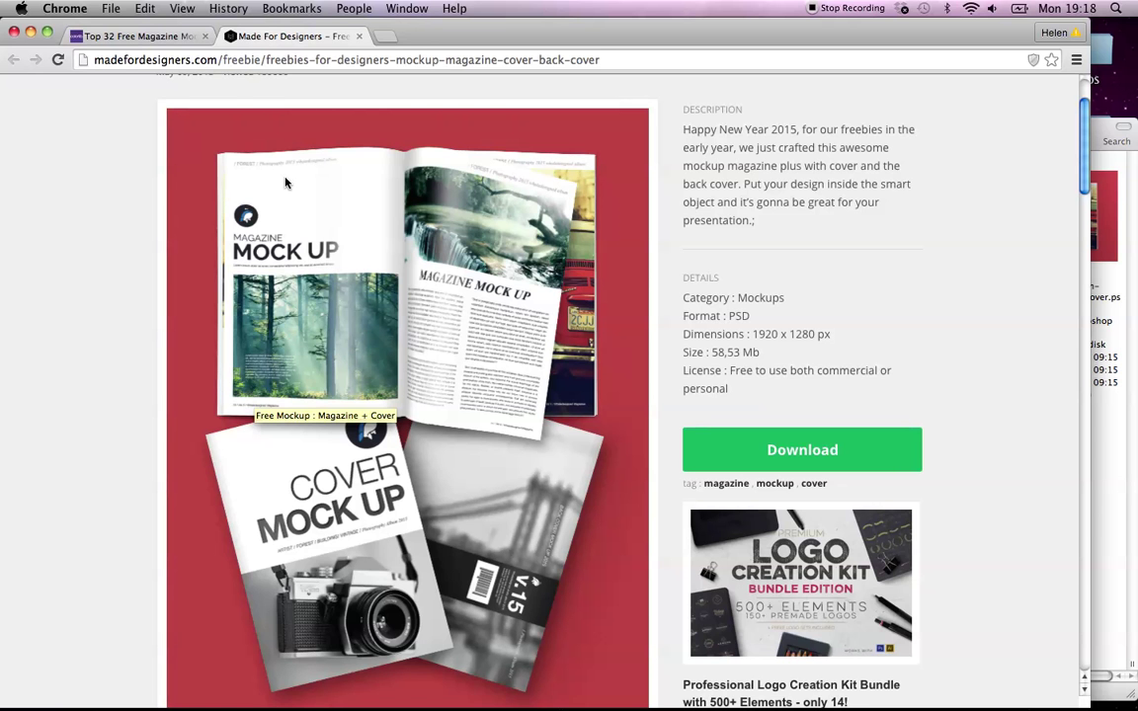
Go from the Colorlib tab back to the Google results for 'smart object magazine layout'
click(138, 36)
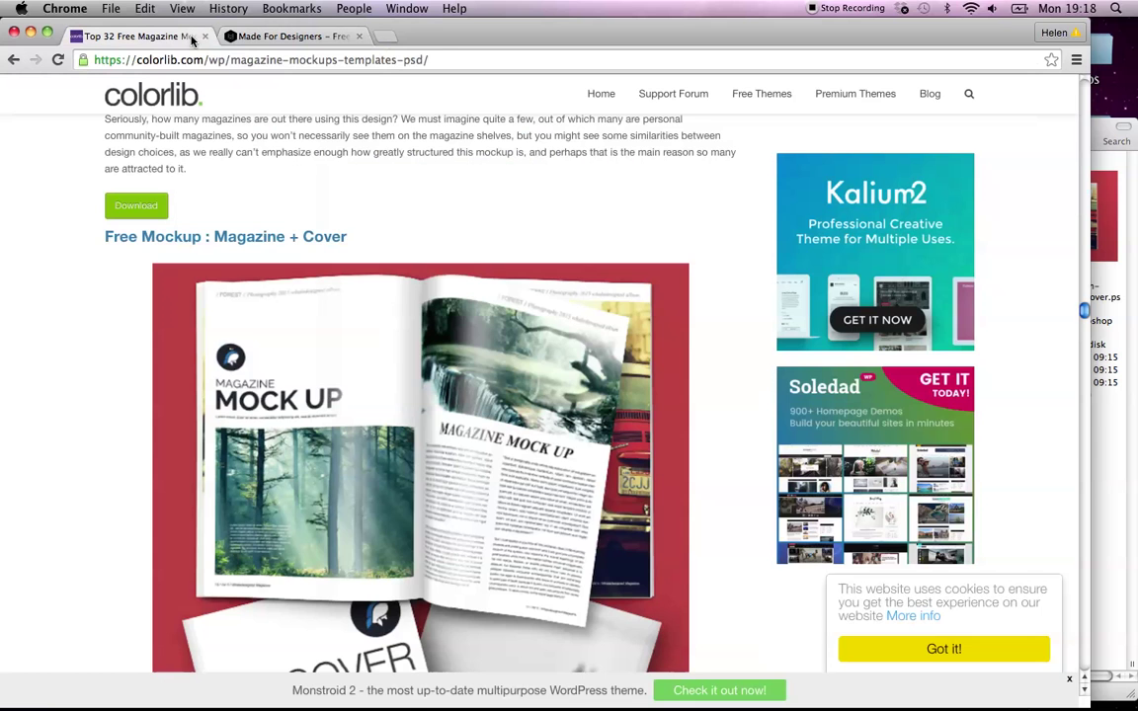
click(14, 60)
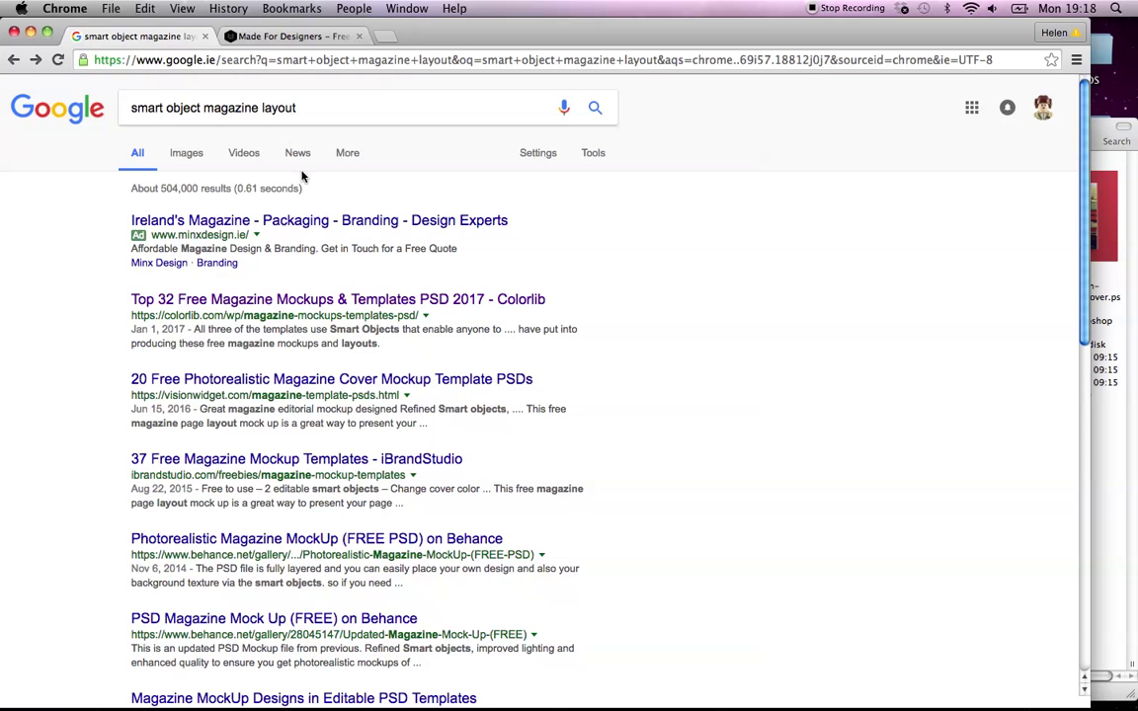
Open Colorlib's Top 32 Free Magazine Mockups article and dismiss its subscribe popup
click(271, 300)
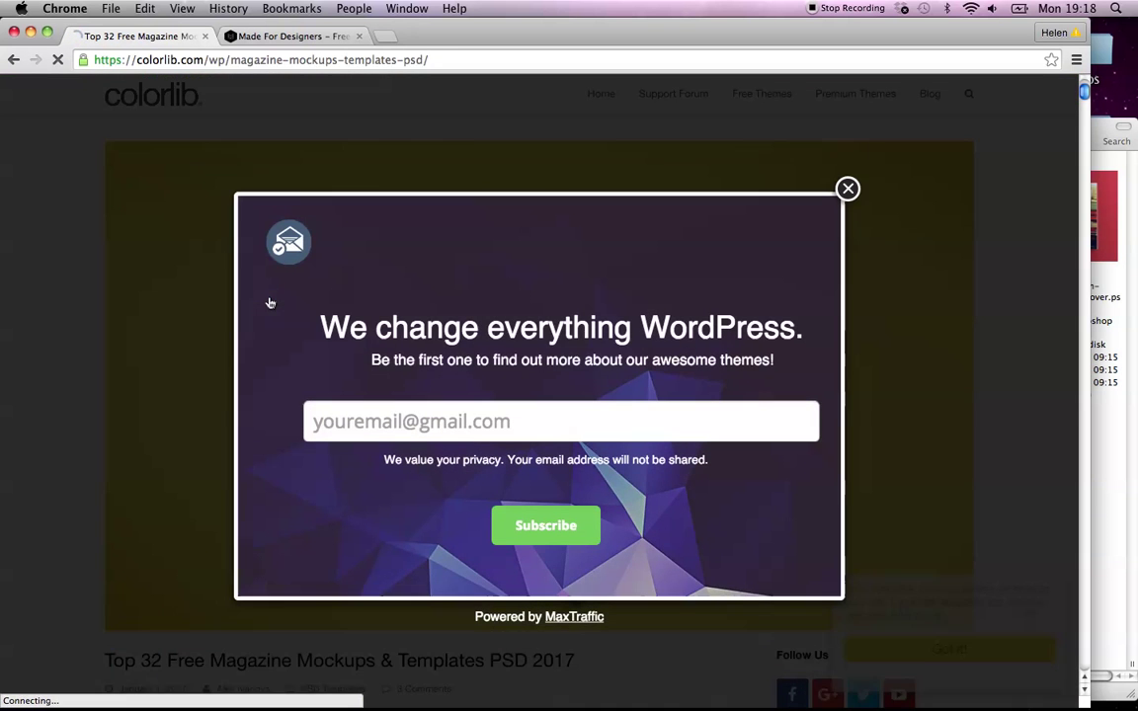
click(848, 189)
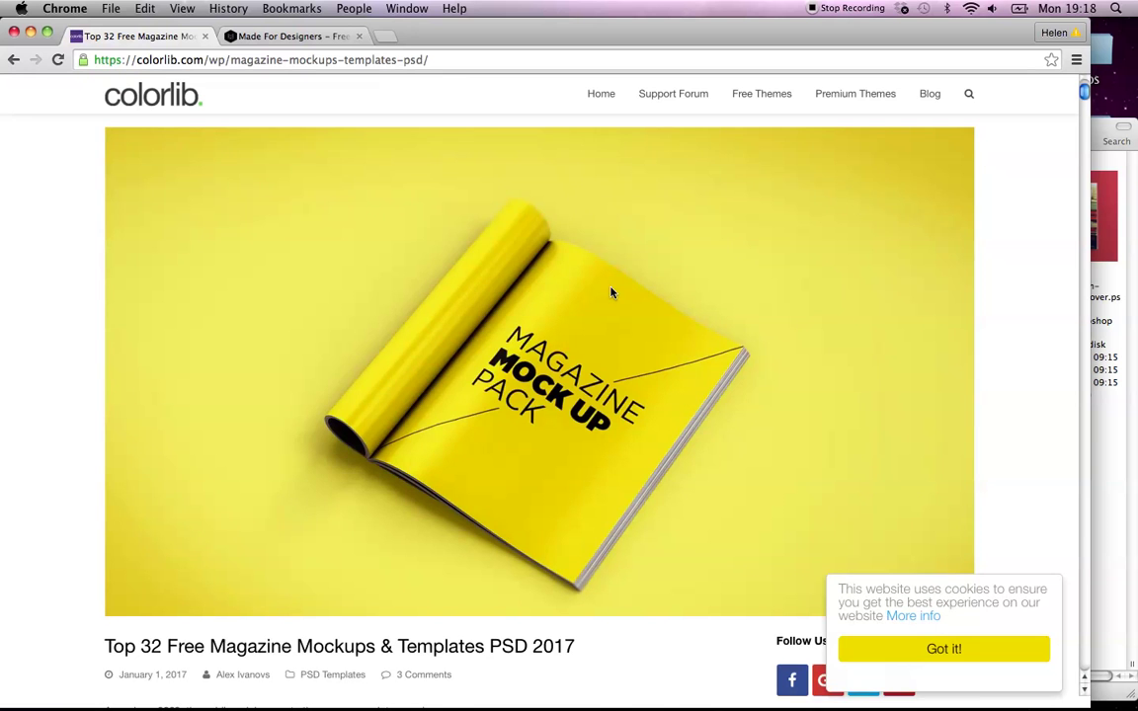
scroll(611, 293, down, 3)
scroll(610, 292, up, 2)
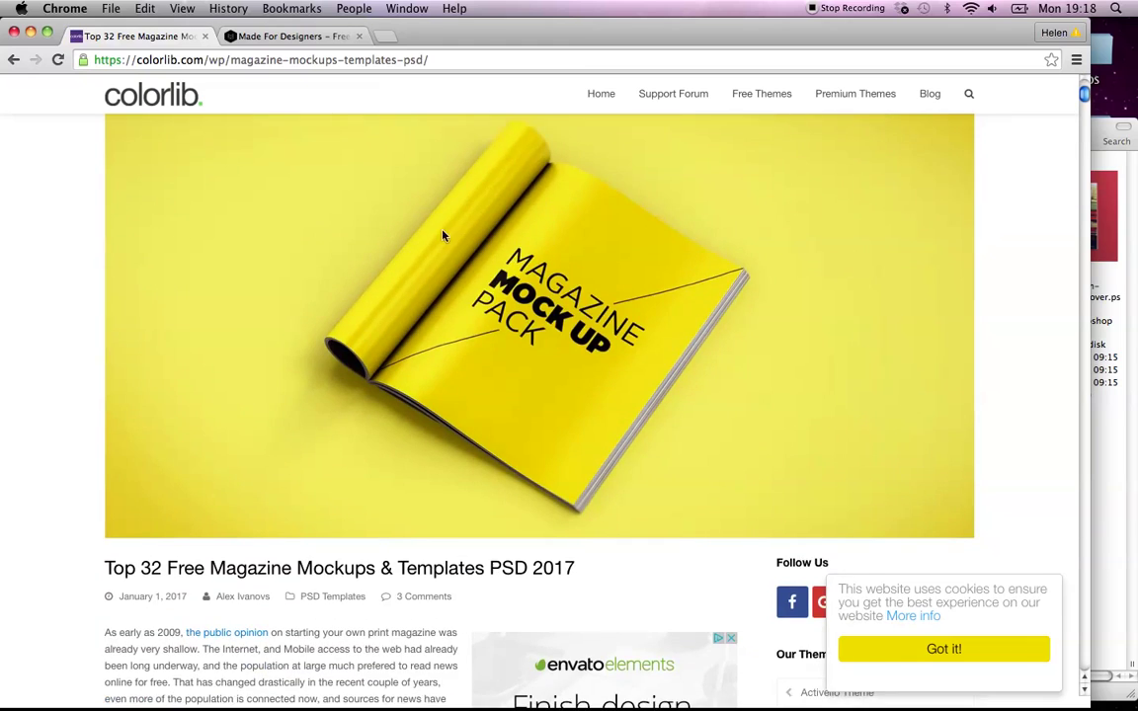
Scroll down the mockup list to the Free Digest-size Magazine PSD Mockup entry
scroll(531, 314, down, 15)
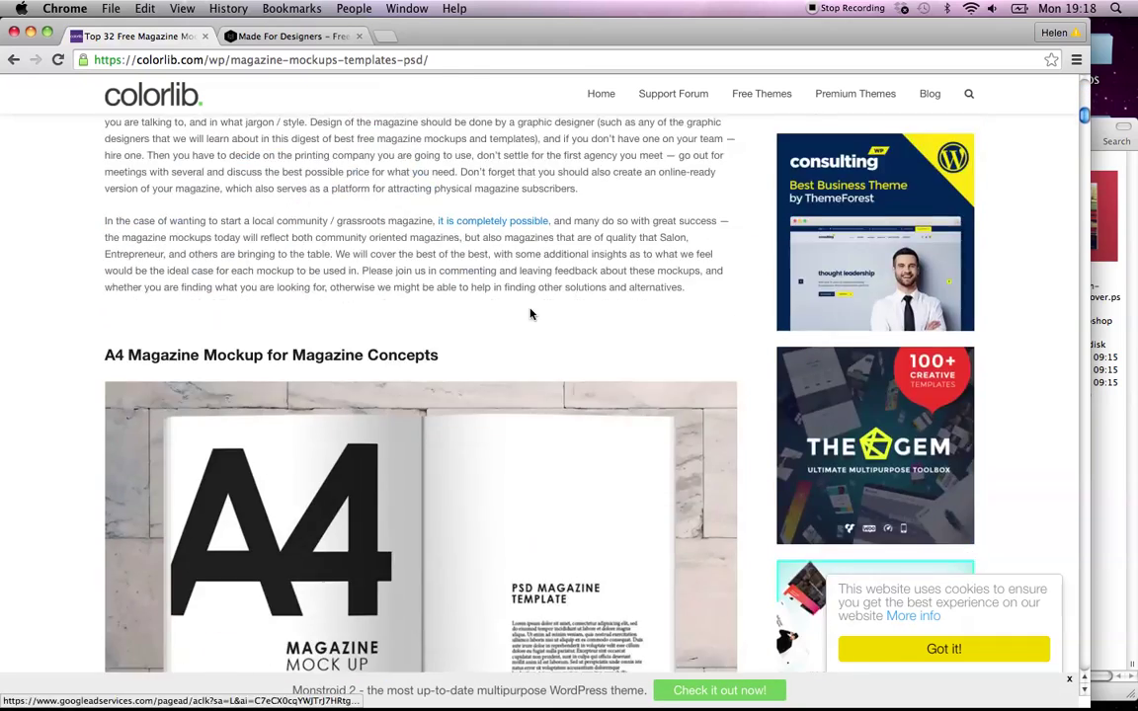
scroll(531, 314, down, 10)
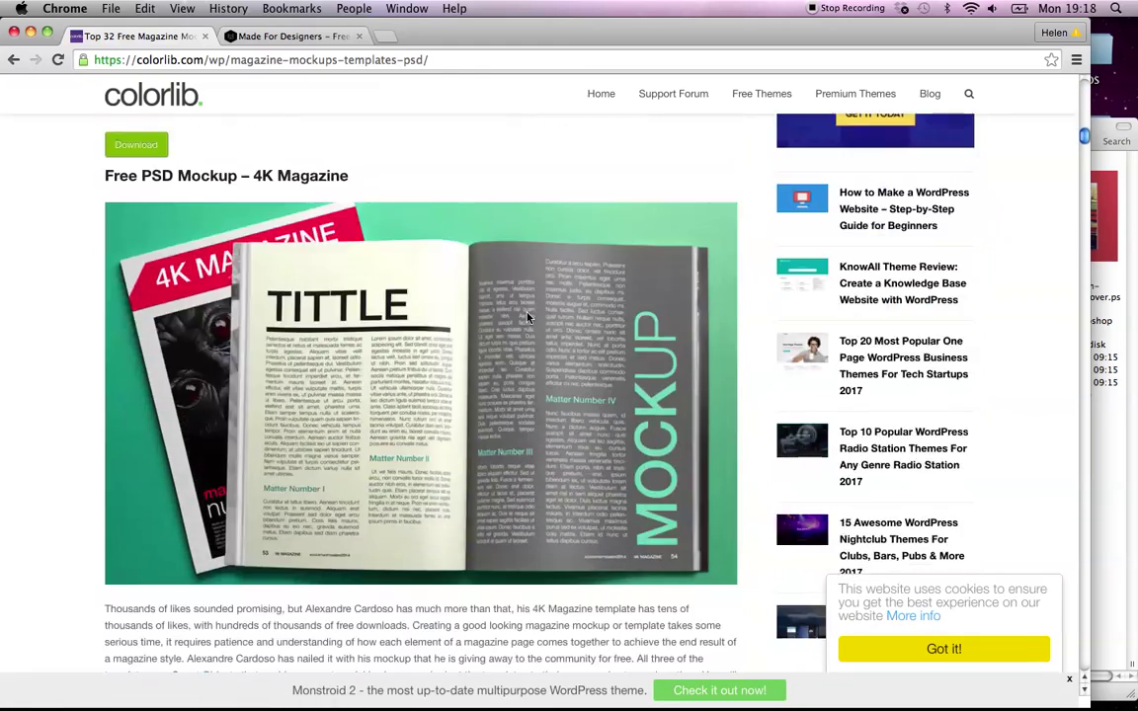
scroll(391, 398, down, 3)
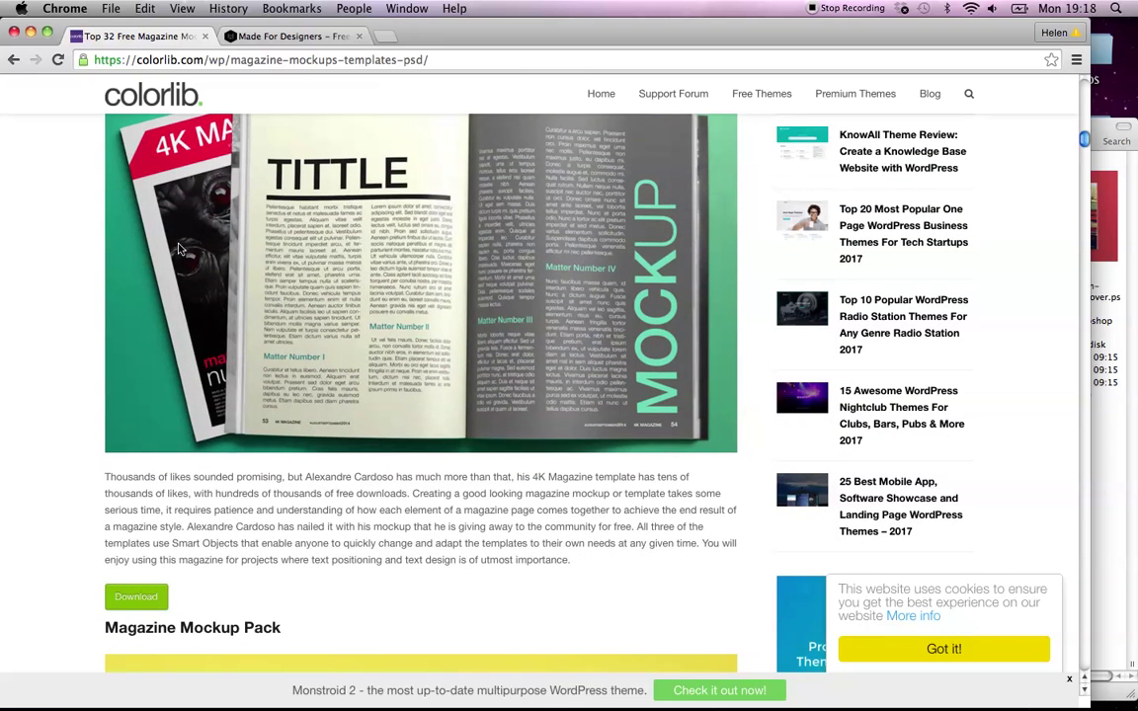
scroll(193, 254, down, 18)
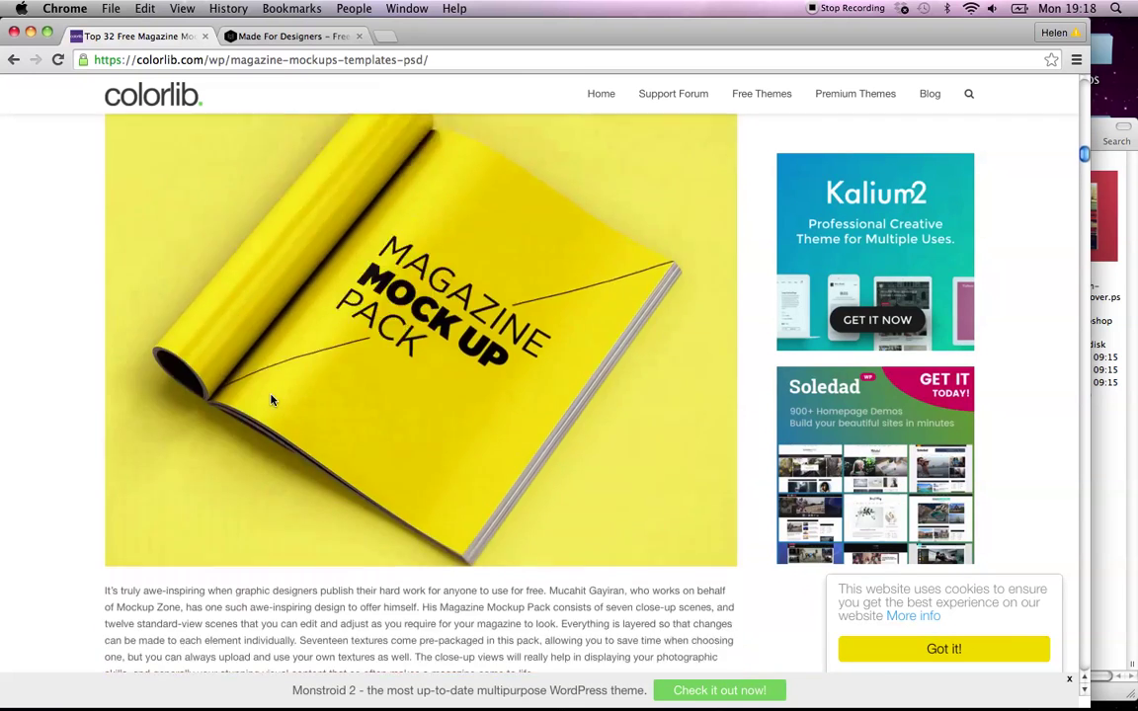
scroll(272, 400, down, 10)
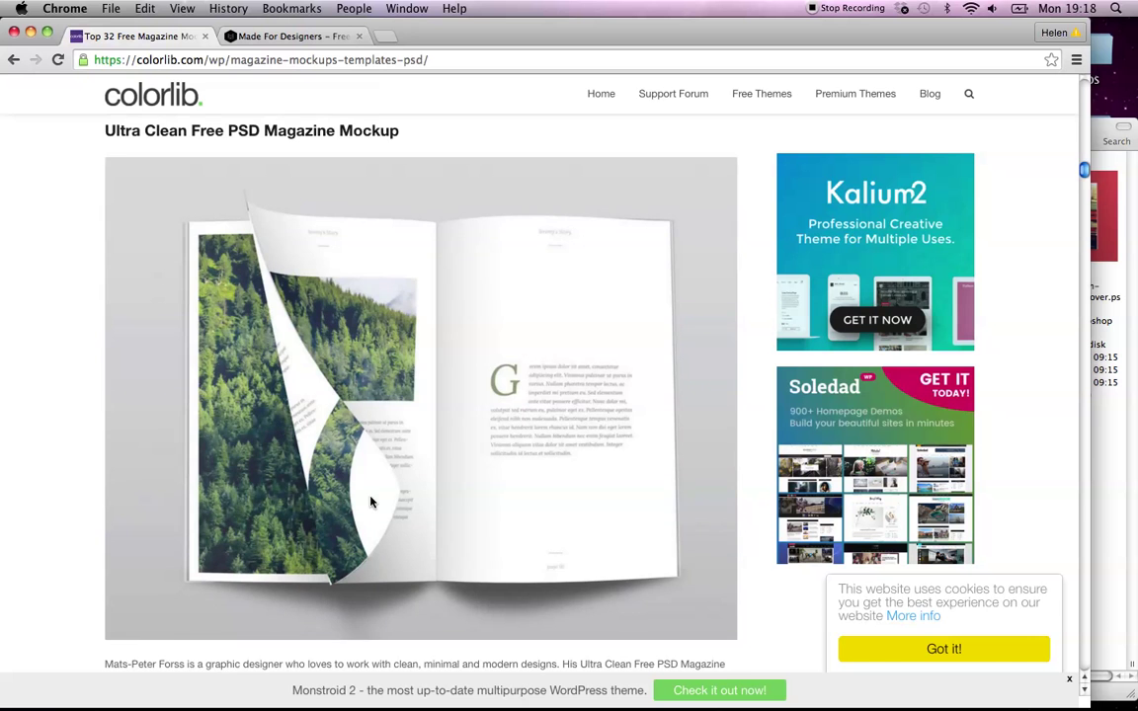
scroll(373, 504, down, 15)
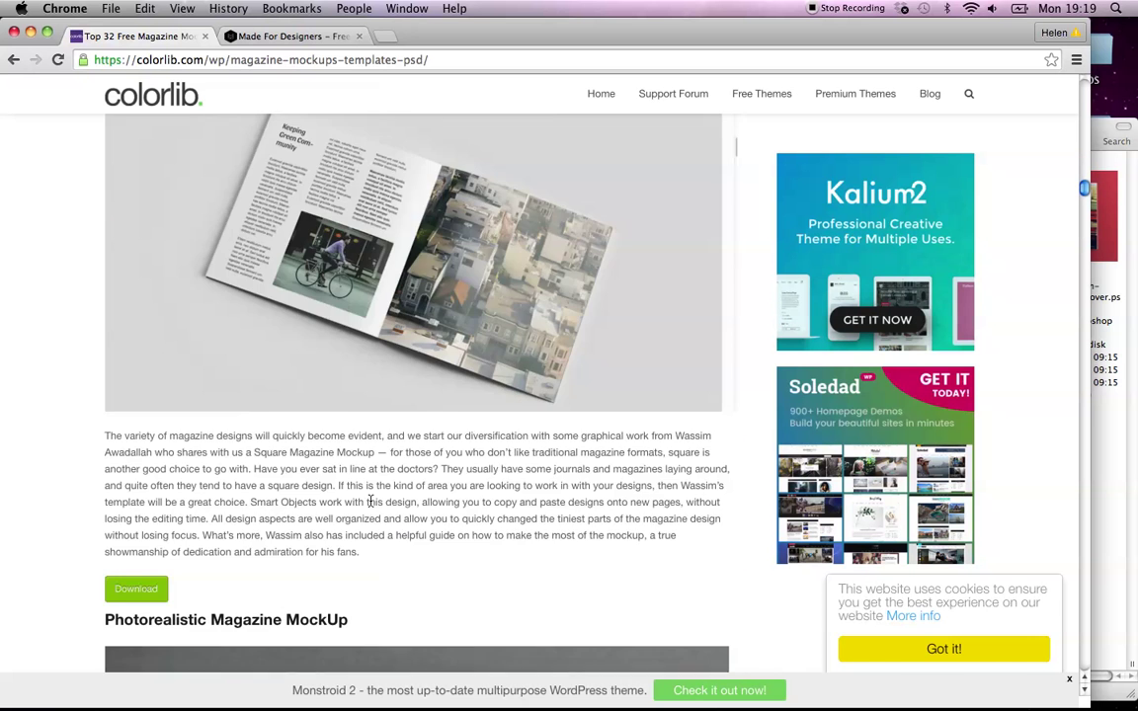
scroll(376, 319, down, 18)
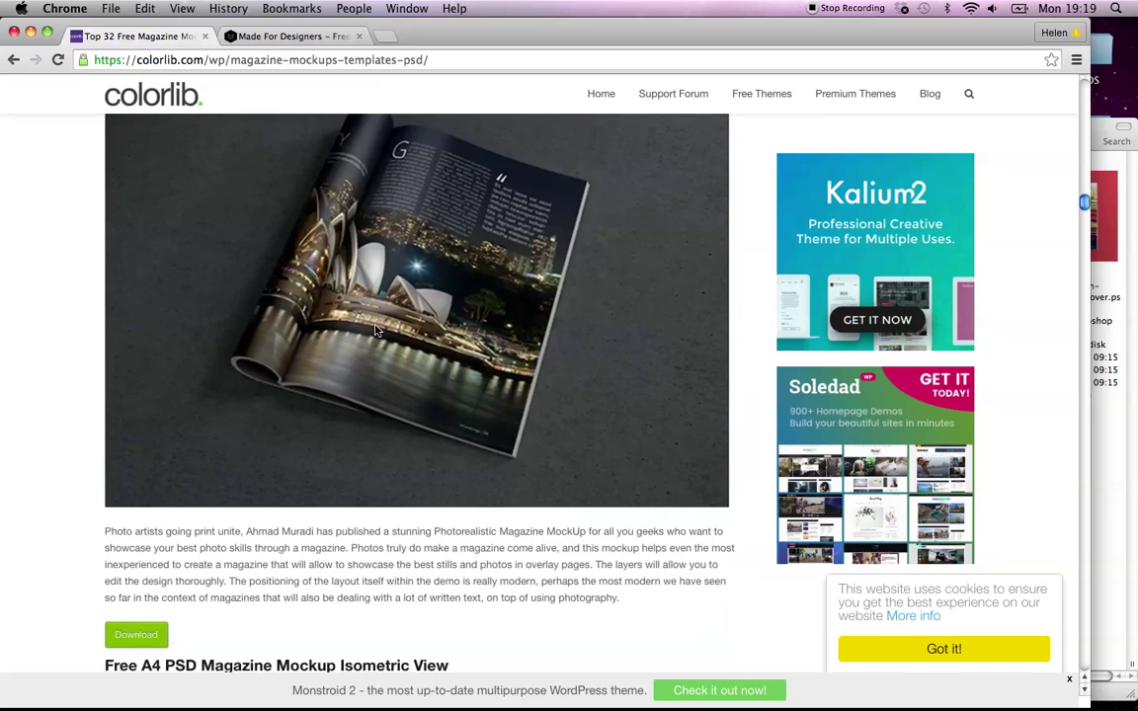
scroll(376, 330, down, 20)
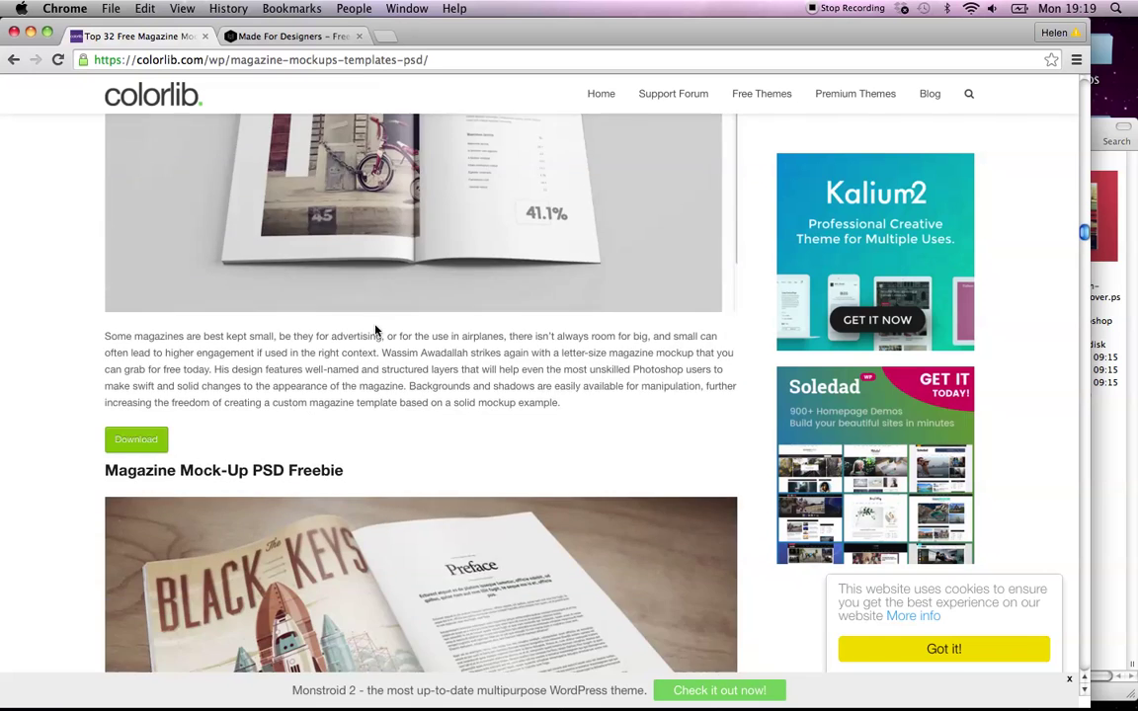
scroll(375, 330, down, 20)
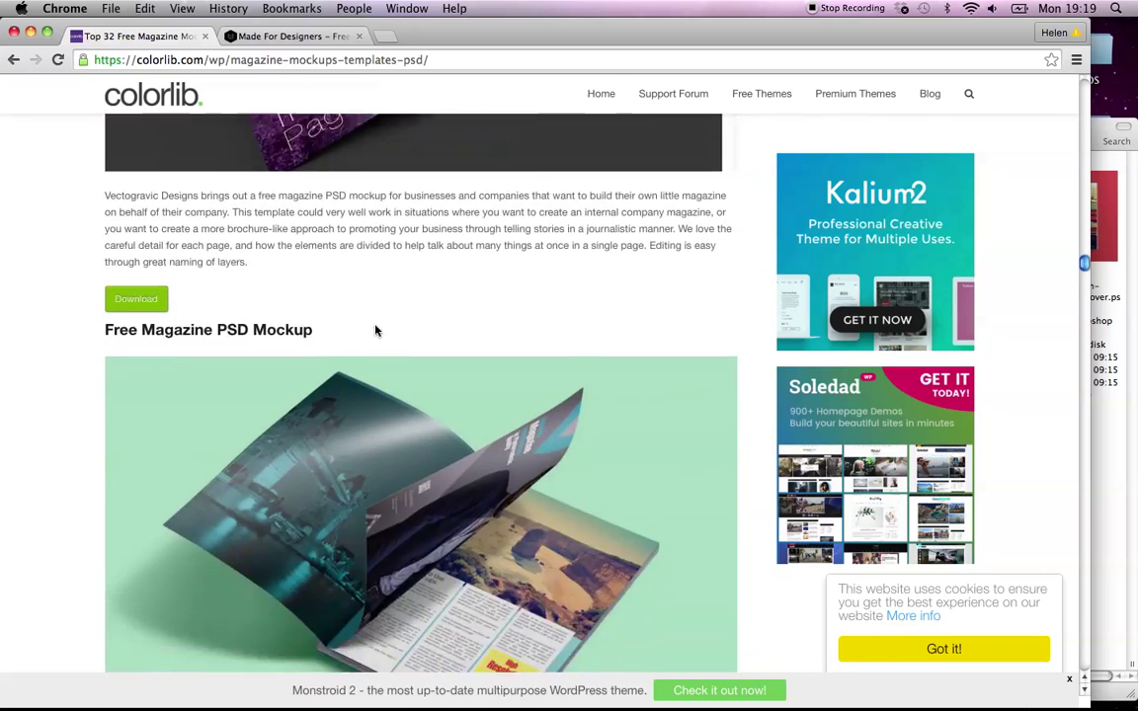
scroll(375, 330, down, 5)
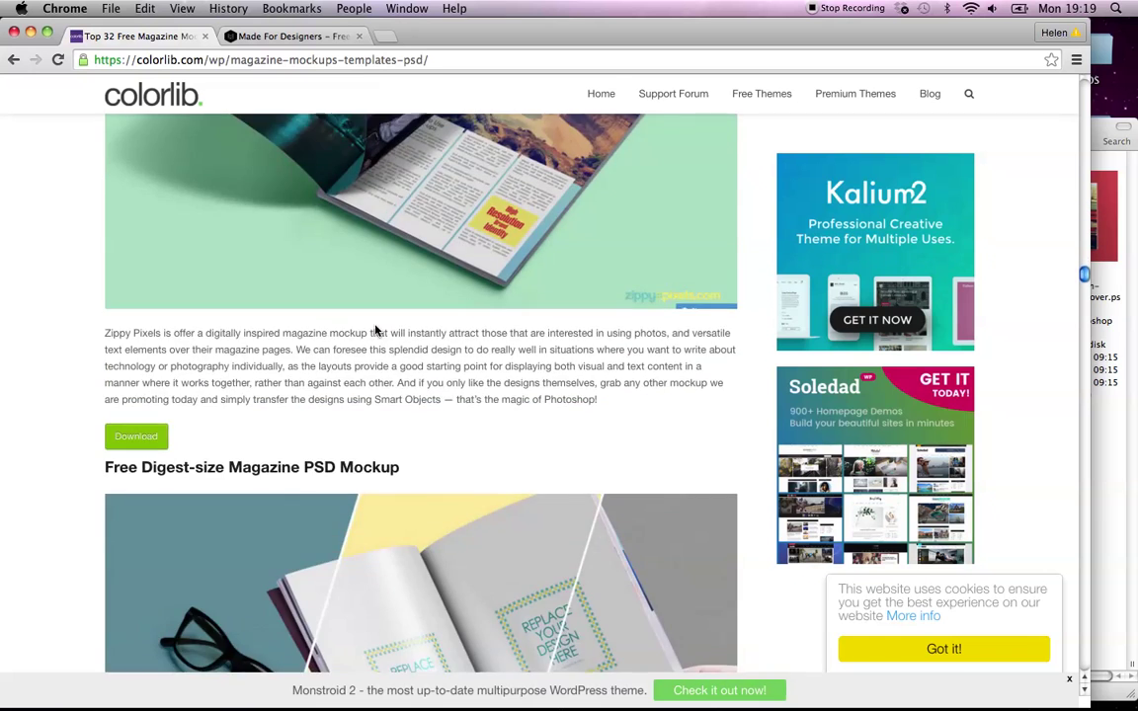
scroll(375, 330, down, 4)
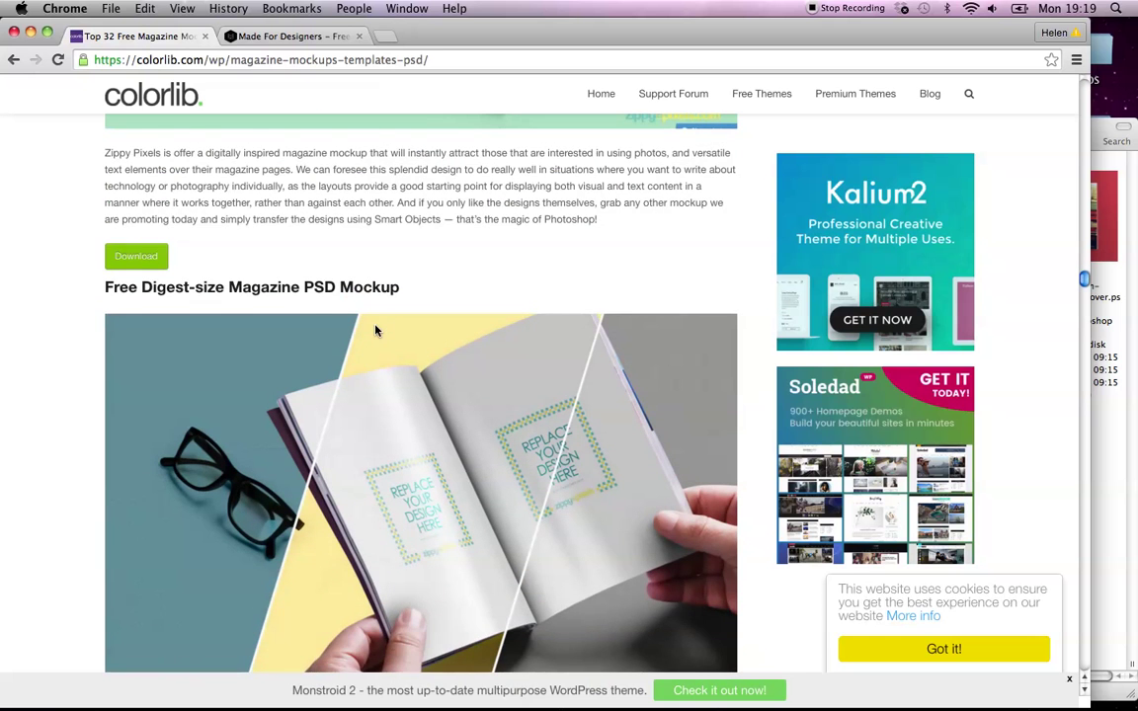
scroll(376, 330, down, 4)
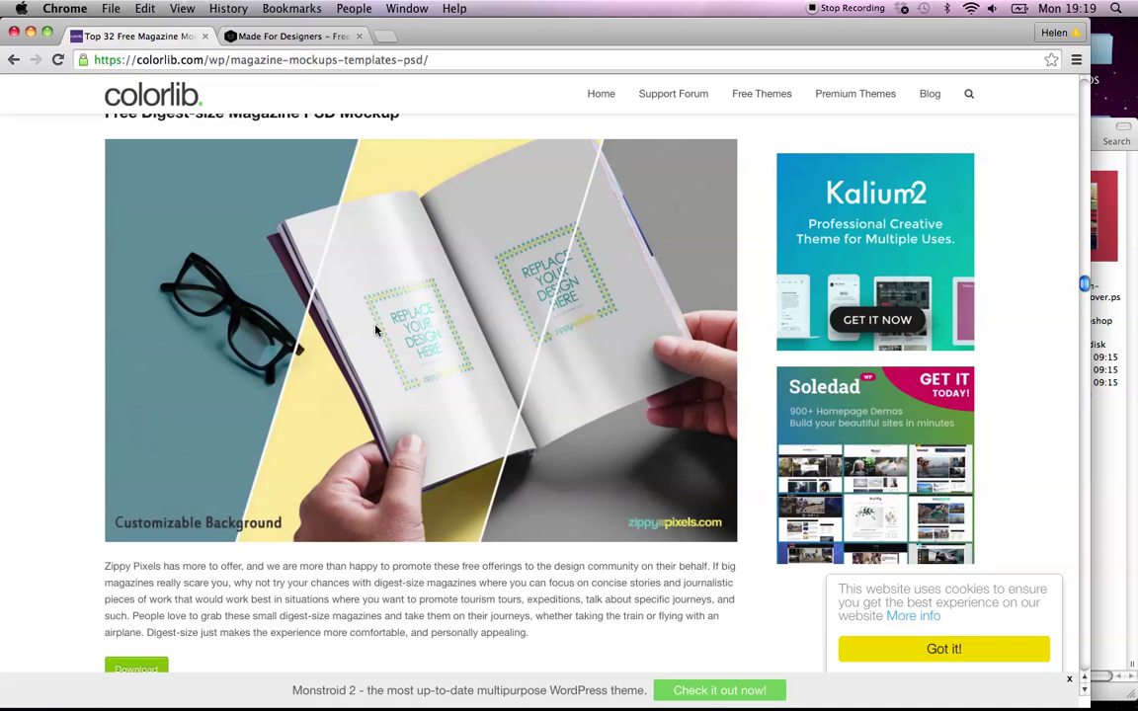
Scroll past the Magazine + Cover mockup to the Premium Magazine Mockups and Templates section
scroll(375, 330, down, 8)
scroll(375, 330, down, 1)
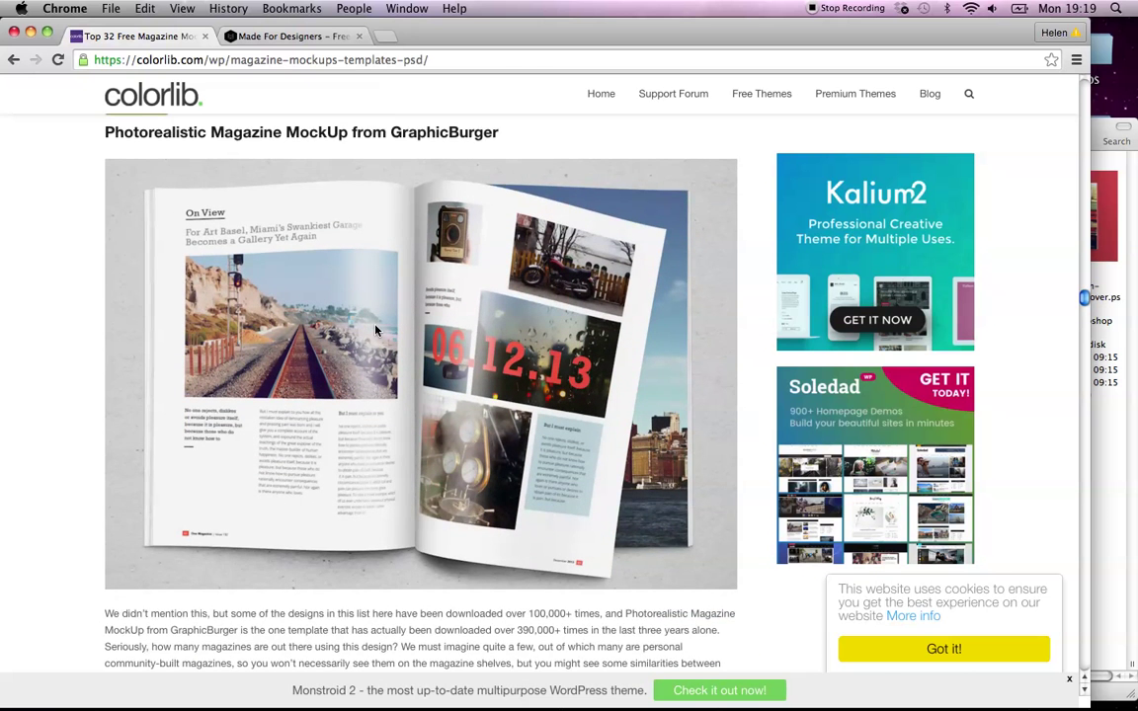
scroll(375, 330, down, 6)
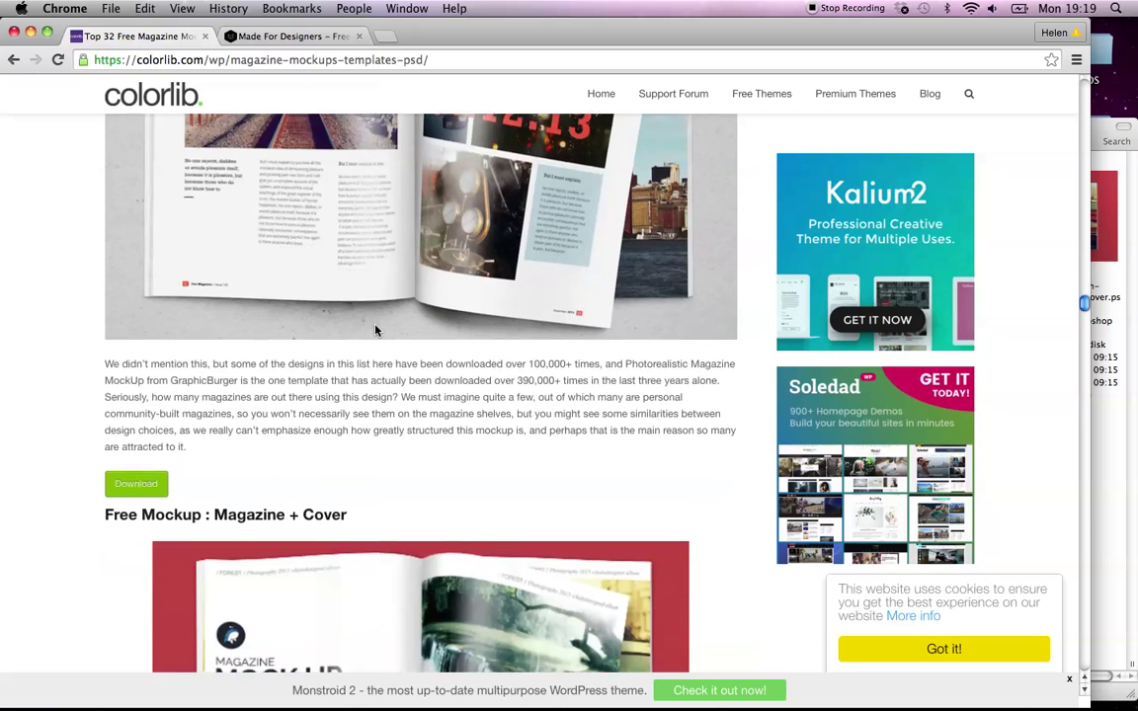
scroll(376, 330, down, 6)
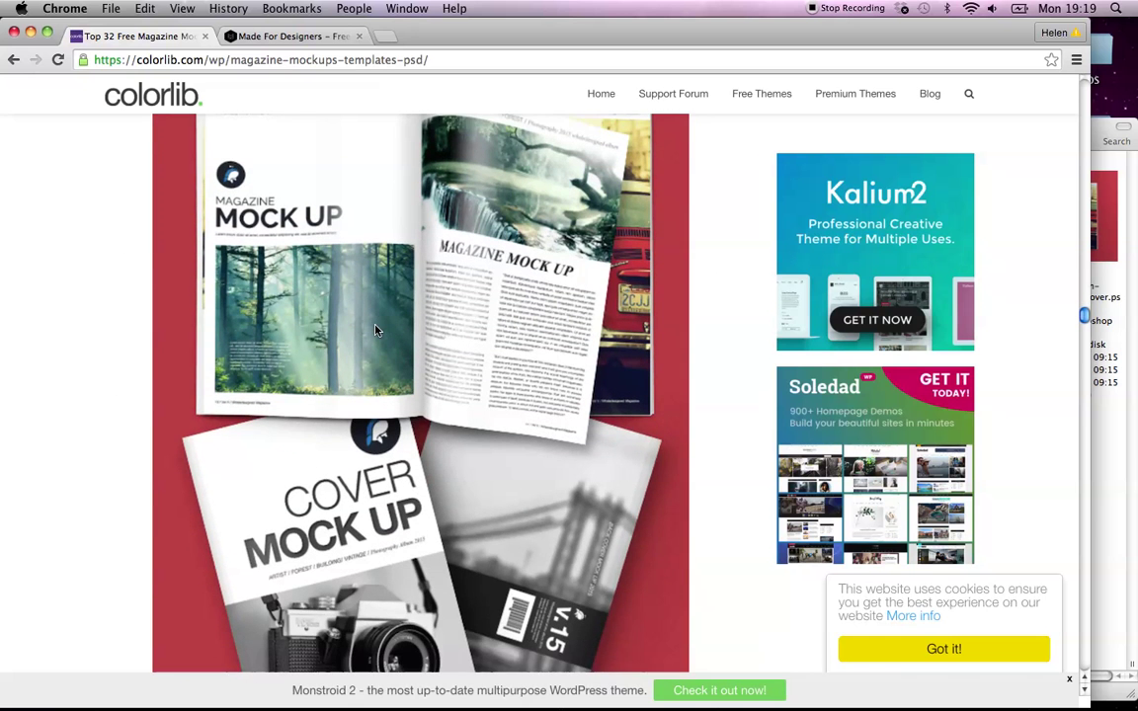
scroll(376, 330, down, 1)
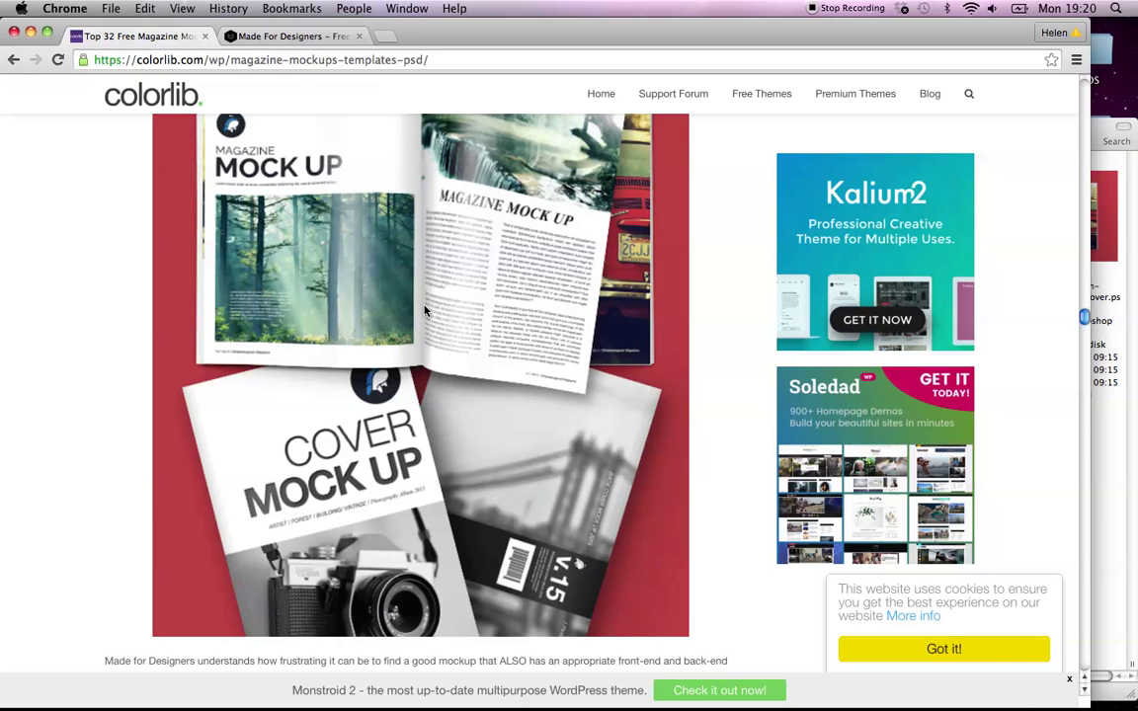
scroll(425, 311, down, 8)
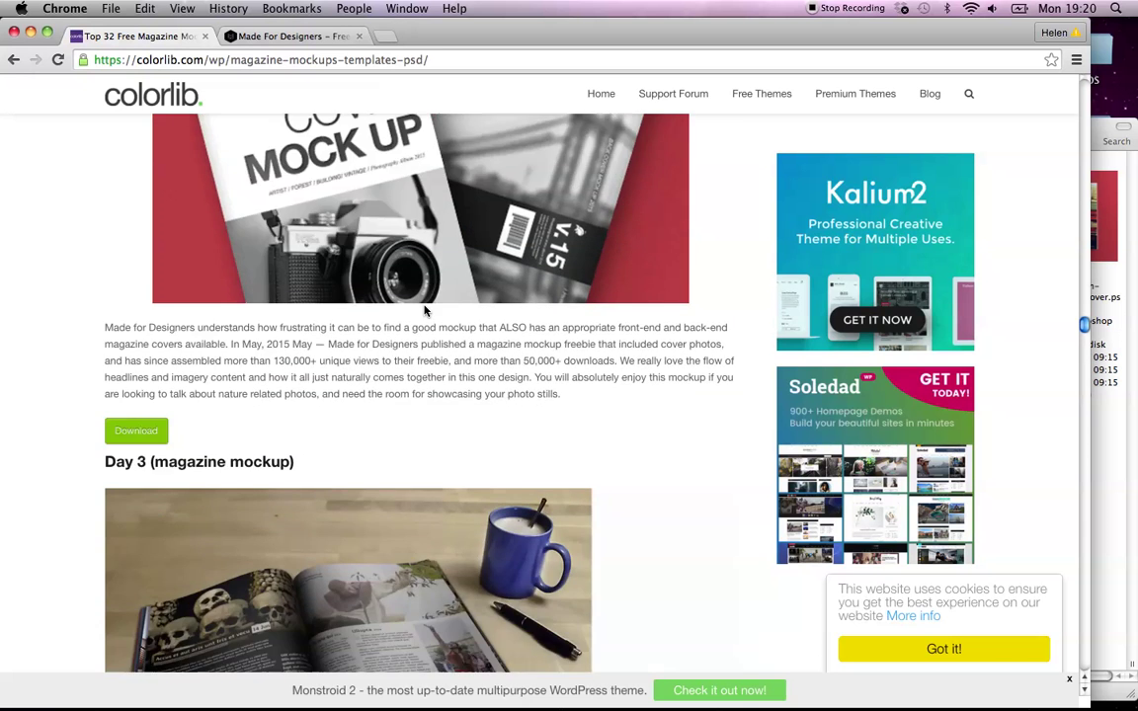
scroll(425, 311, down, 20)
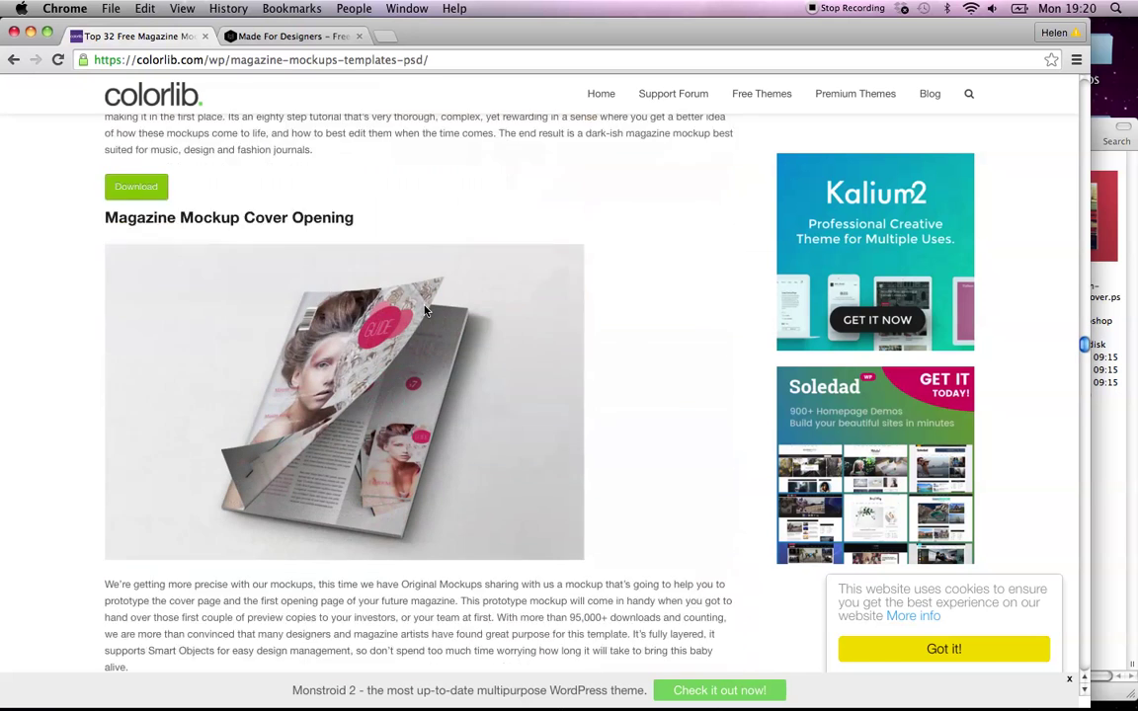
scroll(425, 311, down, 3)
scroll(425, 311, down, 15)
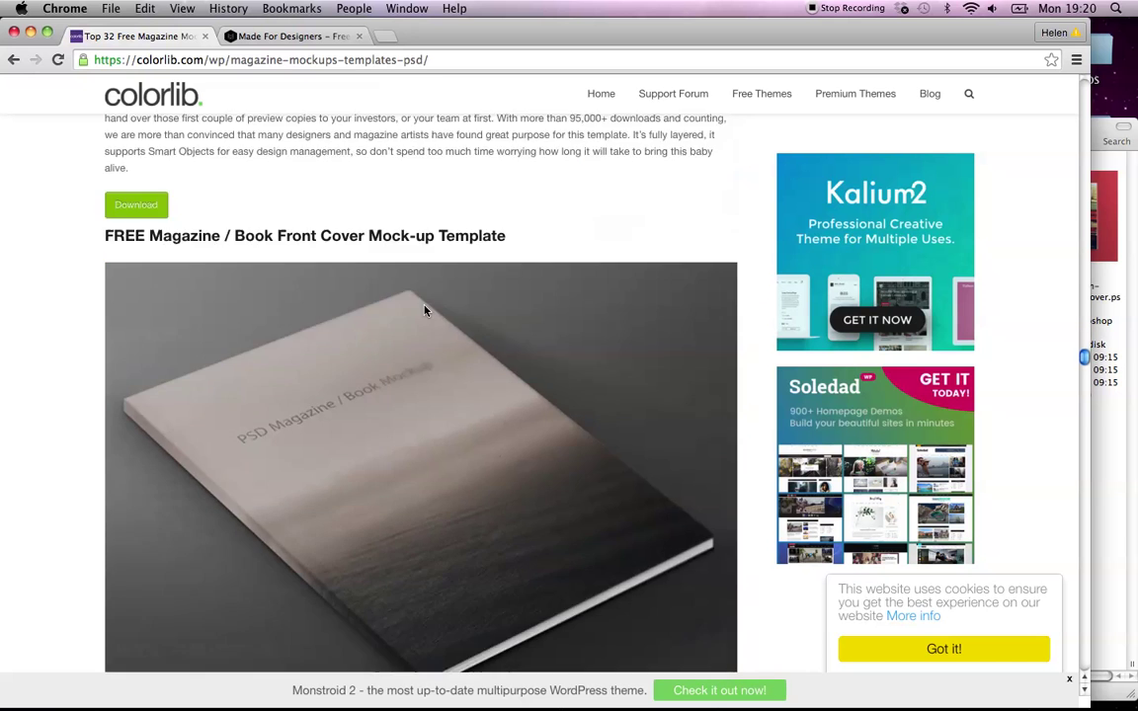
scroll(425, 309, down, 15)
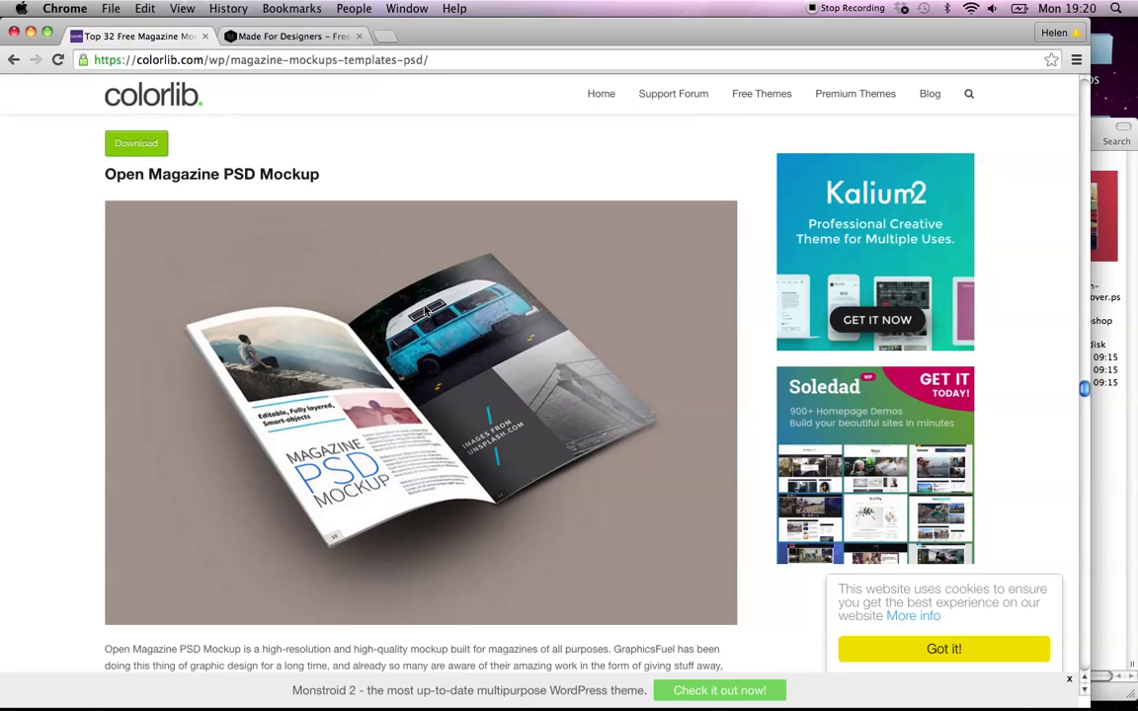
scroll(427, 314, down, 15)
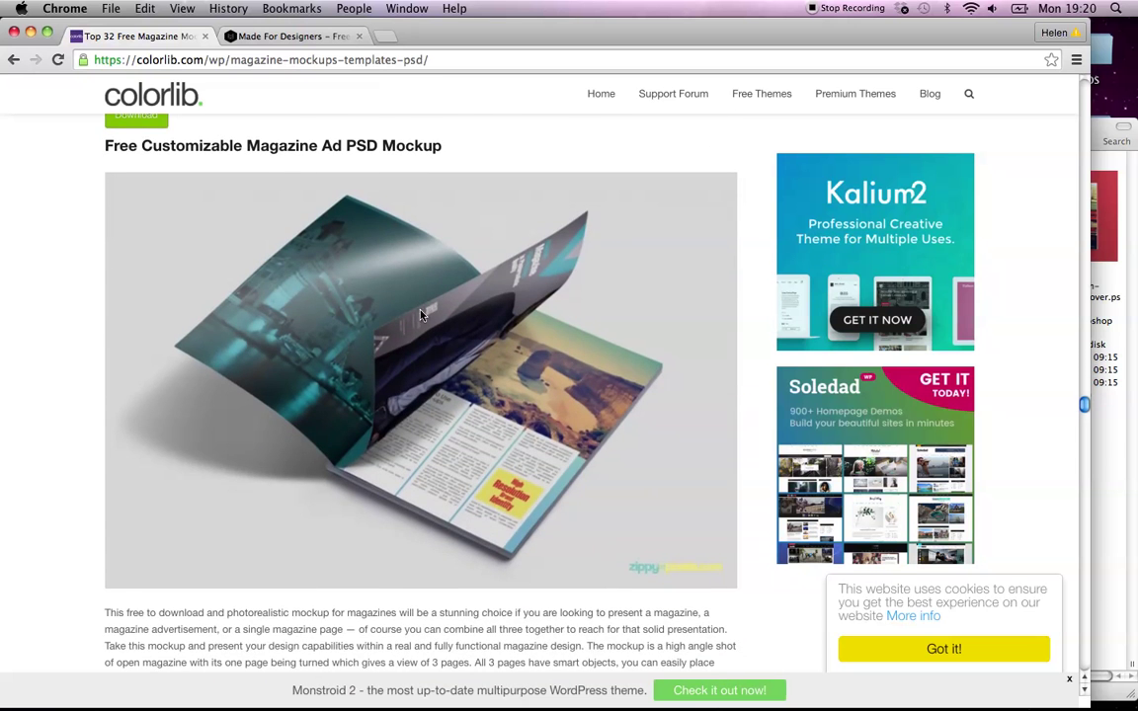
scroll(438, 405, down, 7)
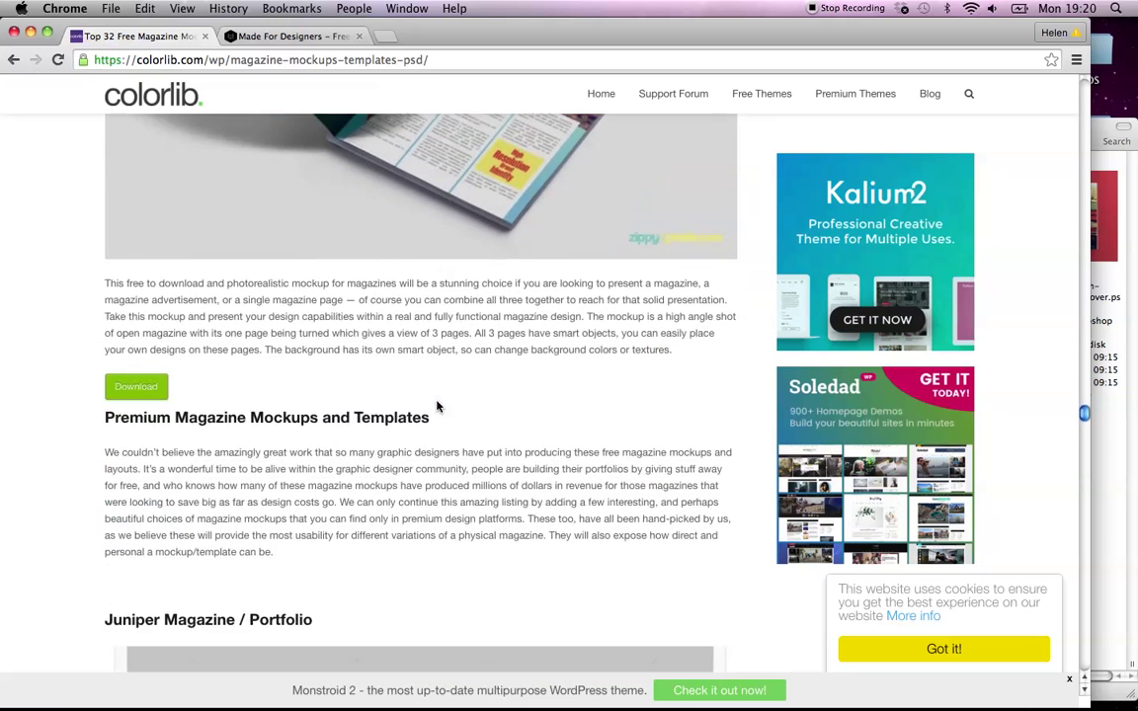
scroll(438, 406, down, 7)
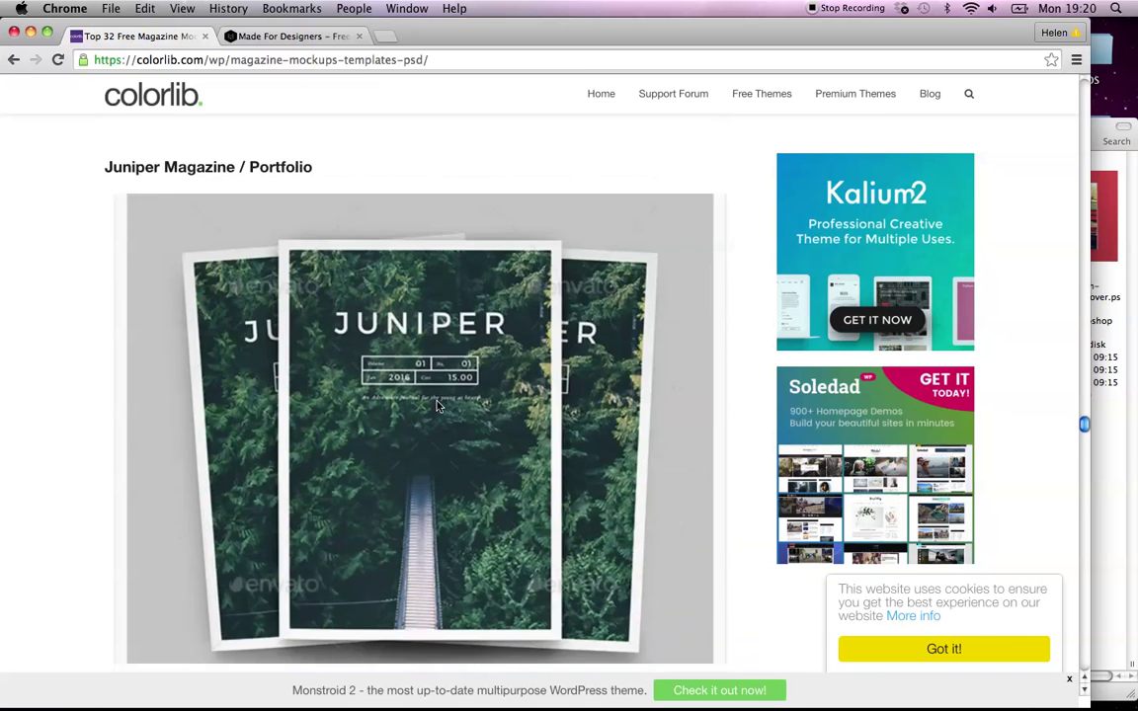
scroll(438, 406, up, 6)
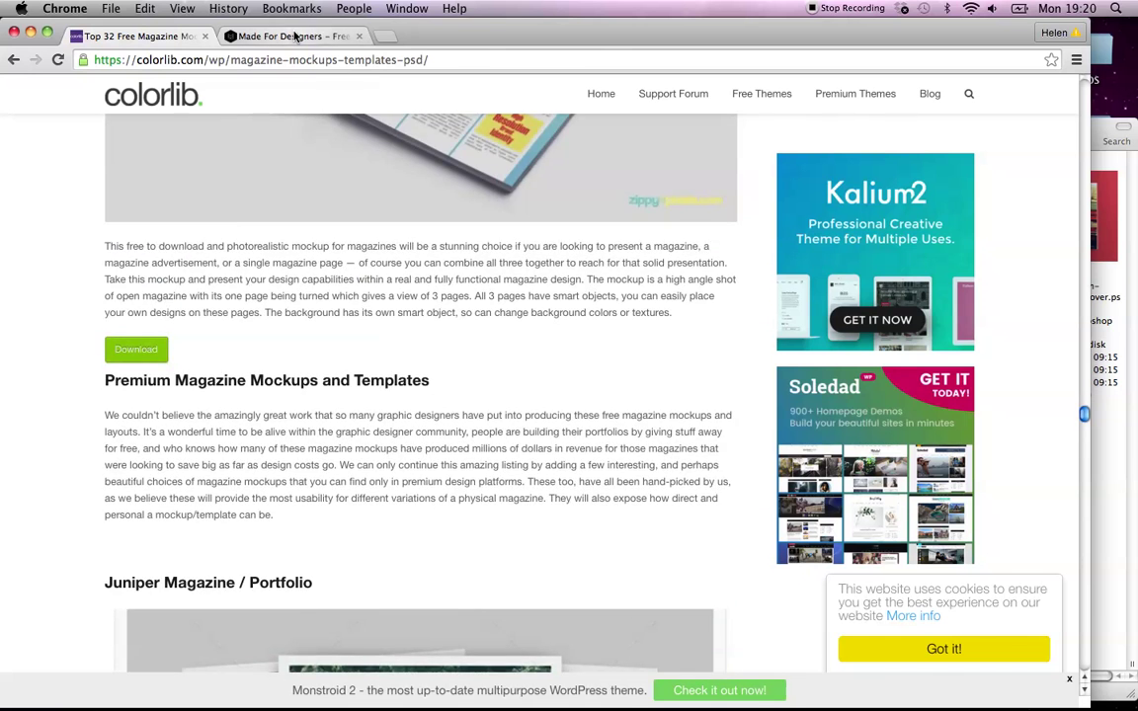
Revisit the Made For Designers page, then bring Photoshop's magazine-mockup-with-covernbackcover.psd to the front
click(247, 36)
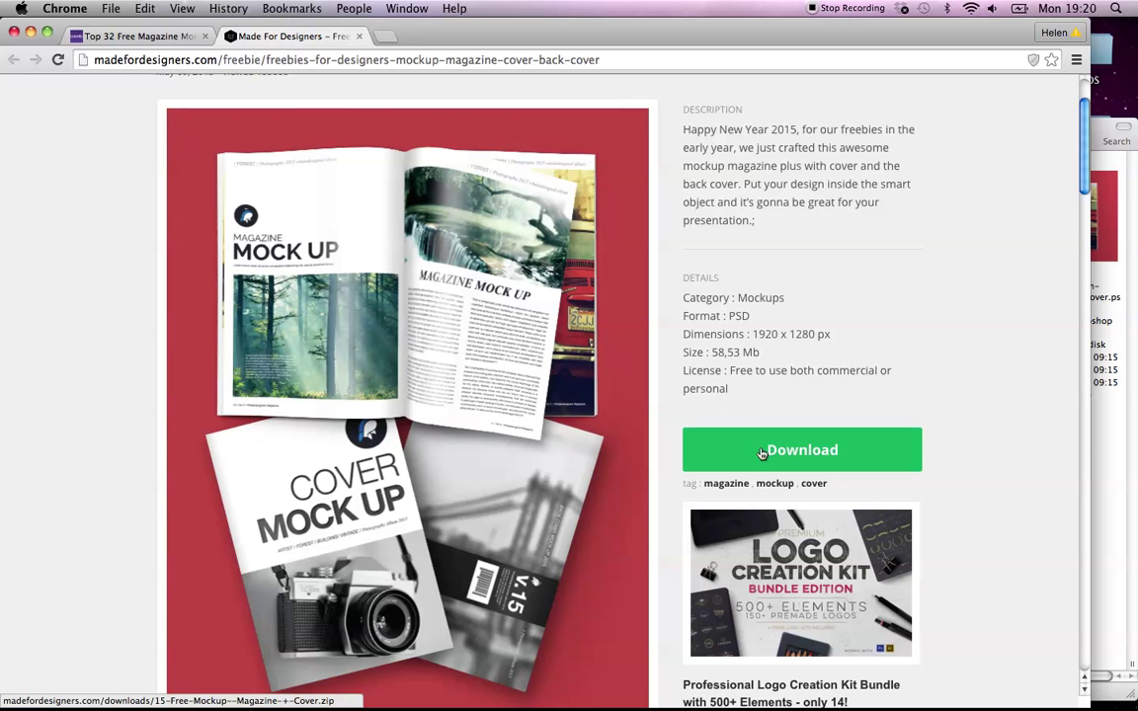
mouse_move(395, 704)
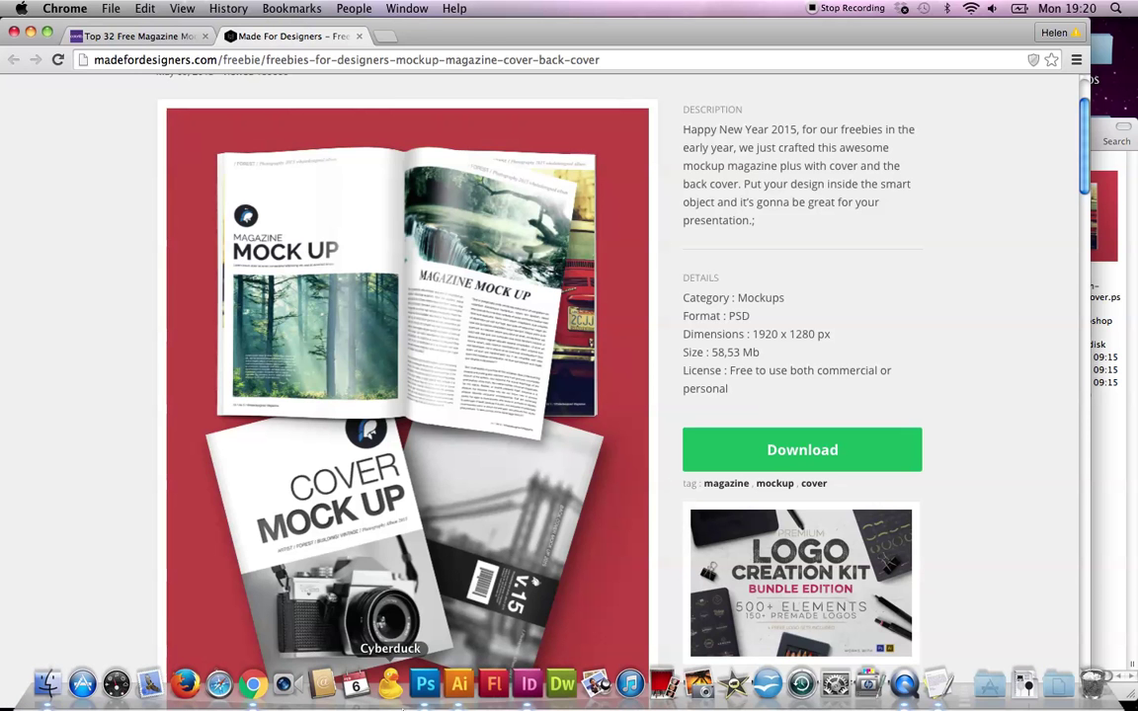
click(423, 690)
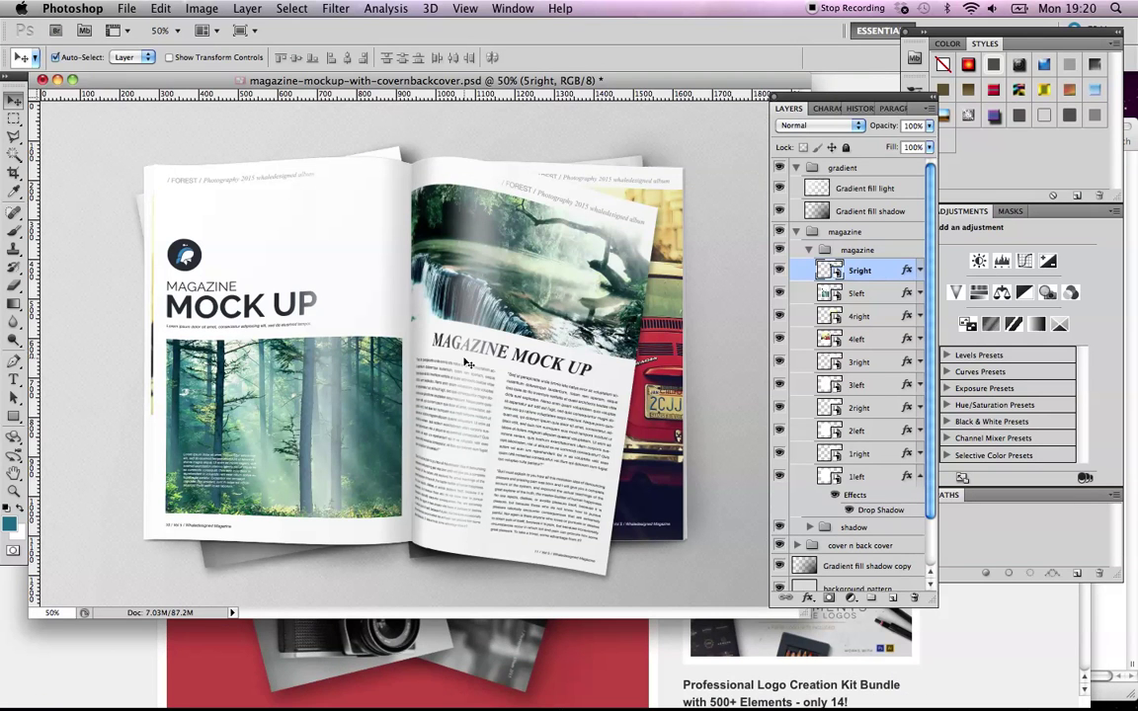
Toggle the gradient group and Gradient fill shadow copy layer on and off to compare lighting
click(809, 254)
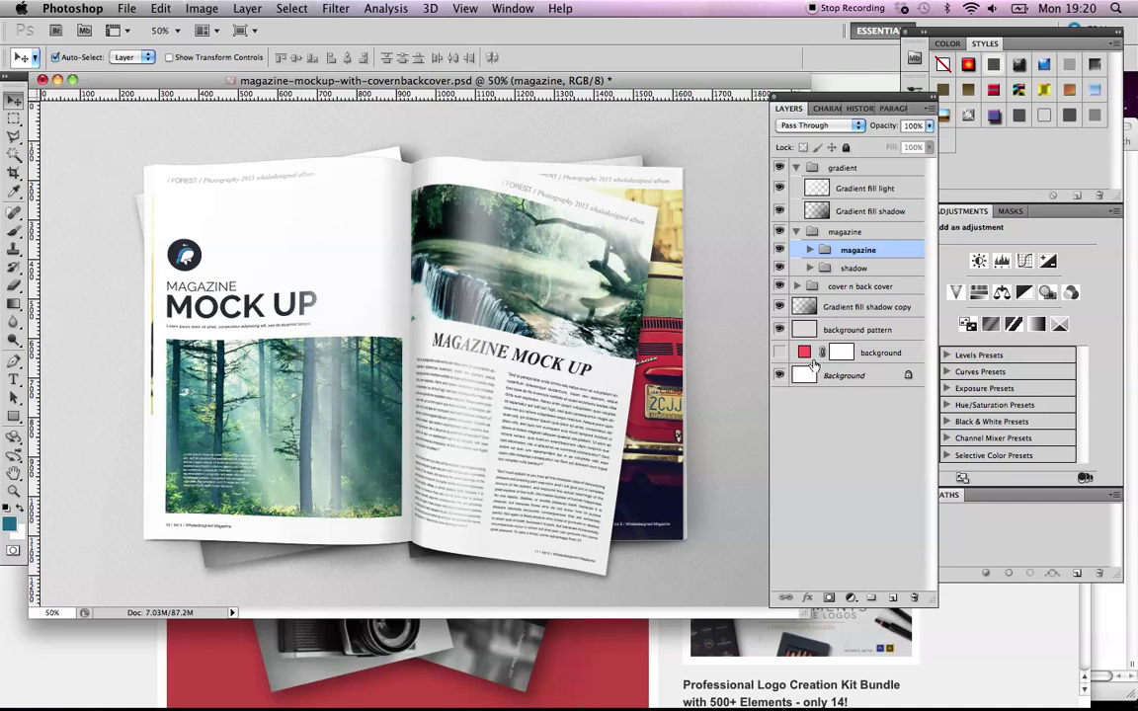
click(779, 168)
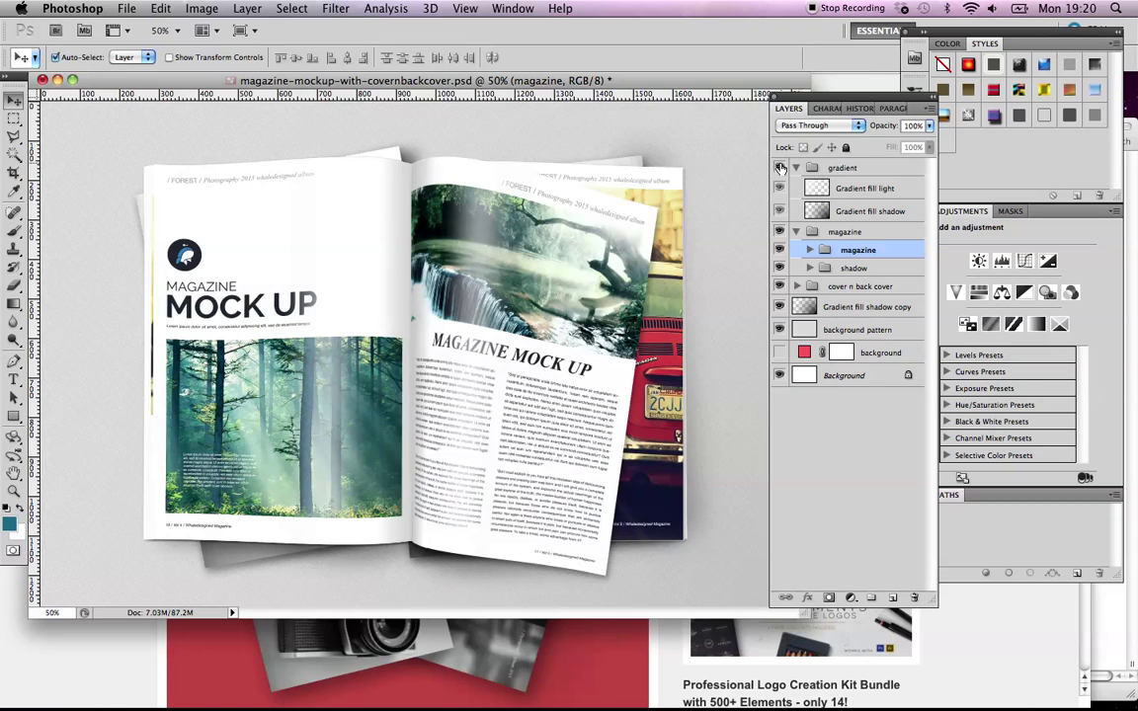
click(779, 168)
click(780, 168)
click(780, 168)
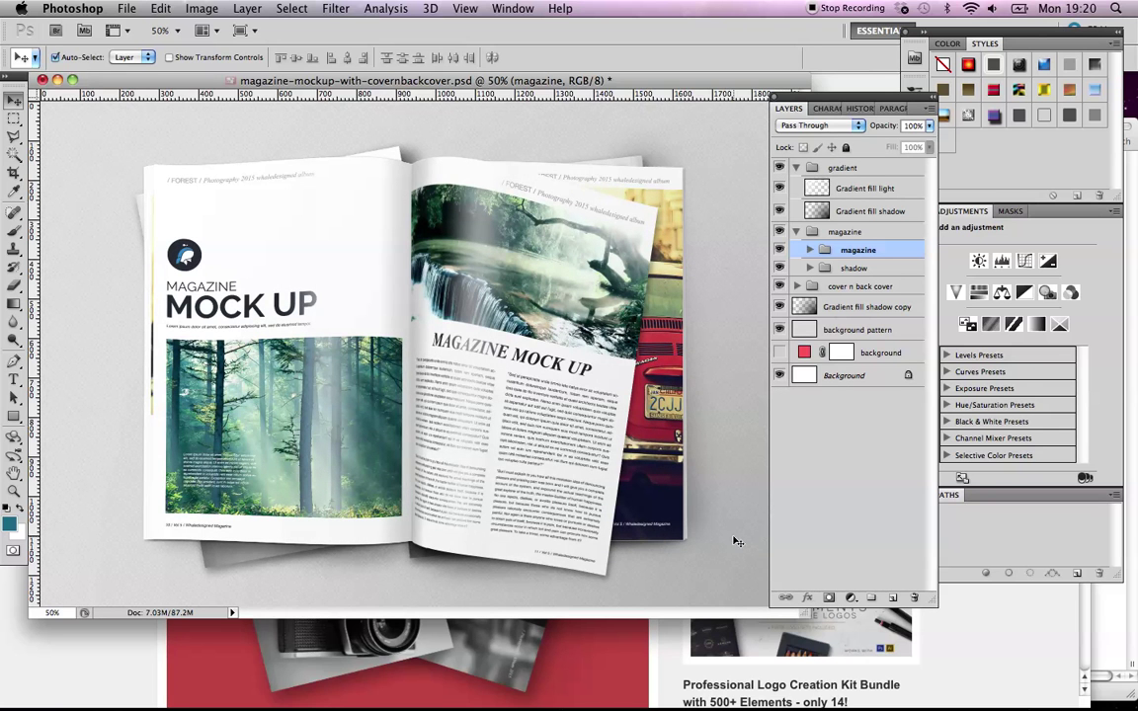
drag(807, 99, 871, 102)
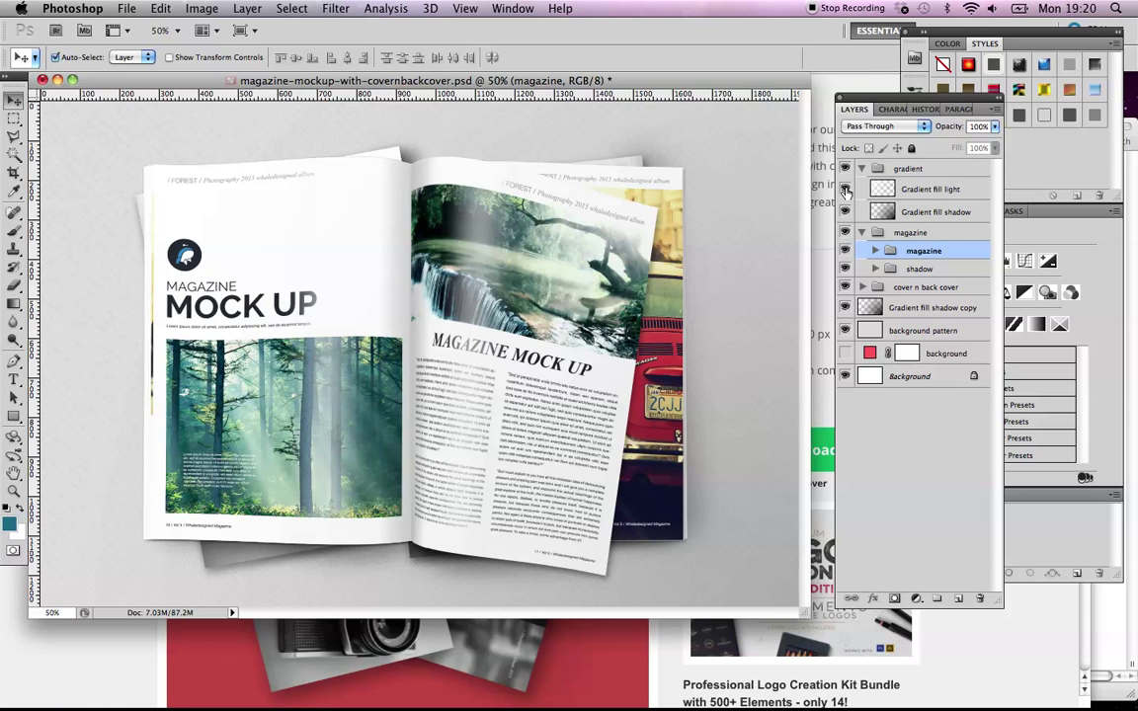
click(845, 169)
click(845, 169)
click(863, 169)
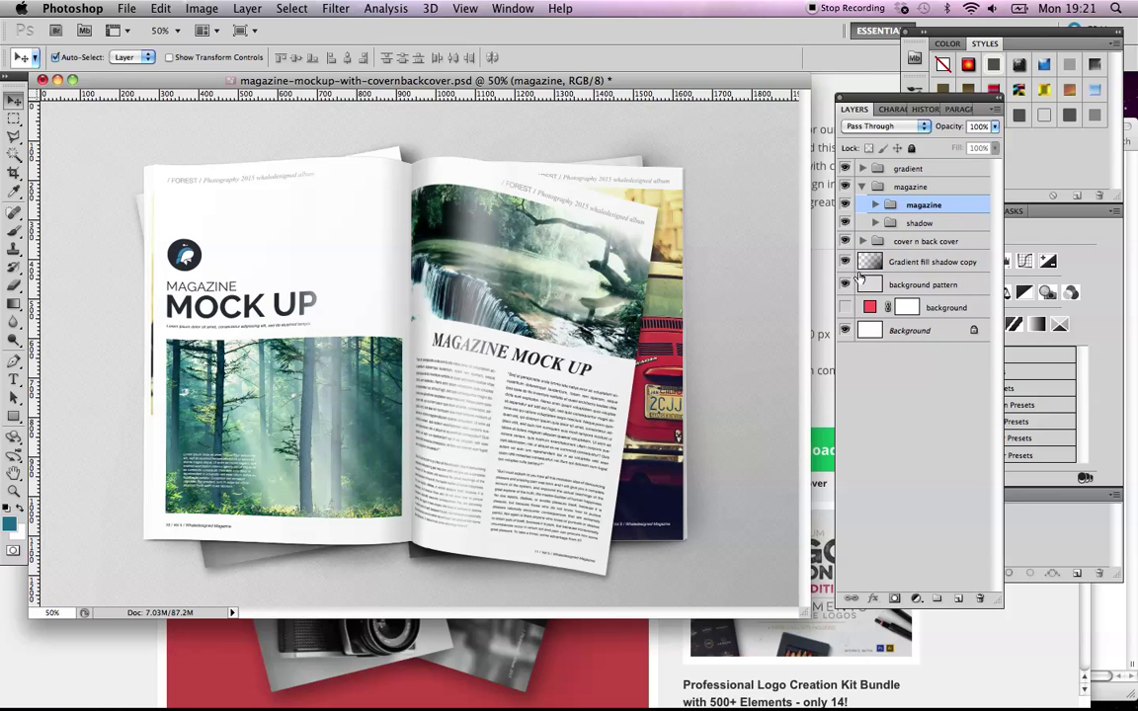
click(844, 262)
click(845, 262)
Expand the inner magazine group and toggle the 5right page to reveal the car page beneath
click(876, 205)
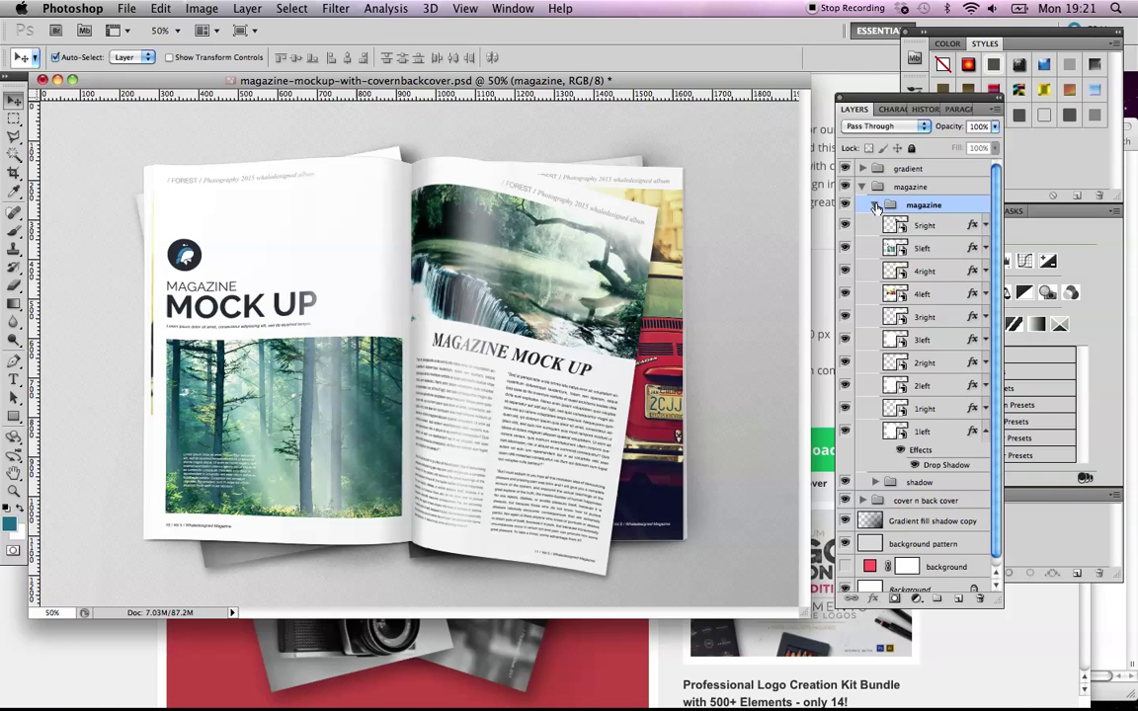
click(845, 225)
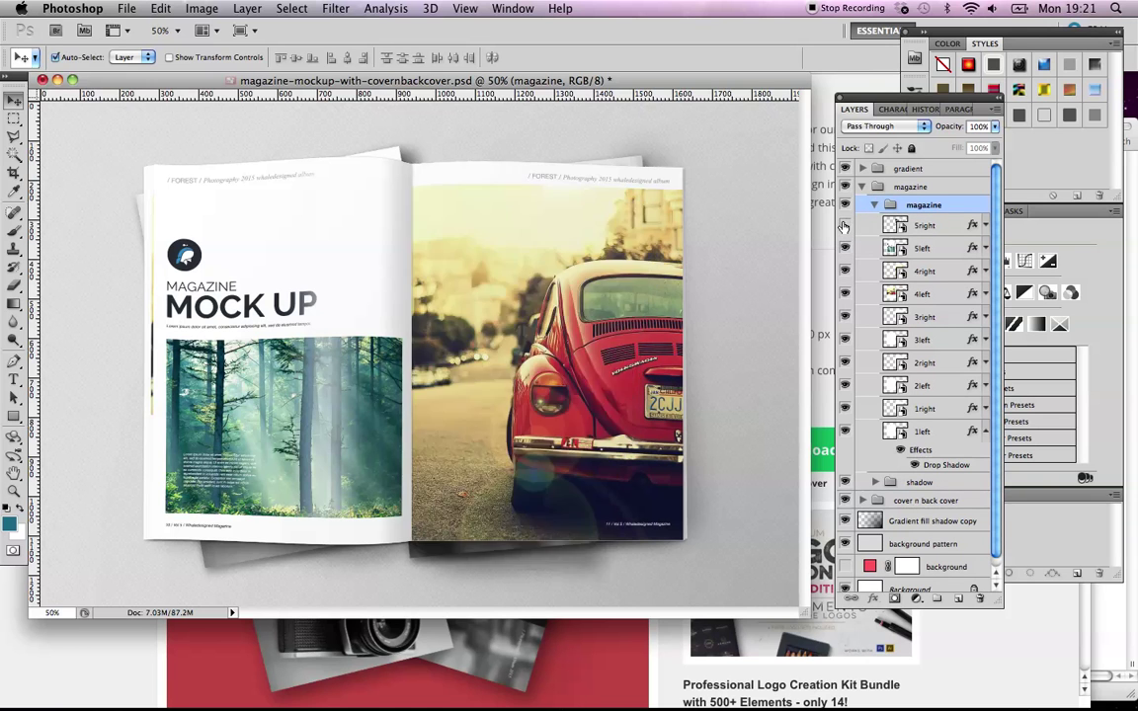
click(845, 225)
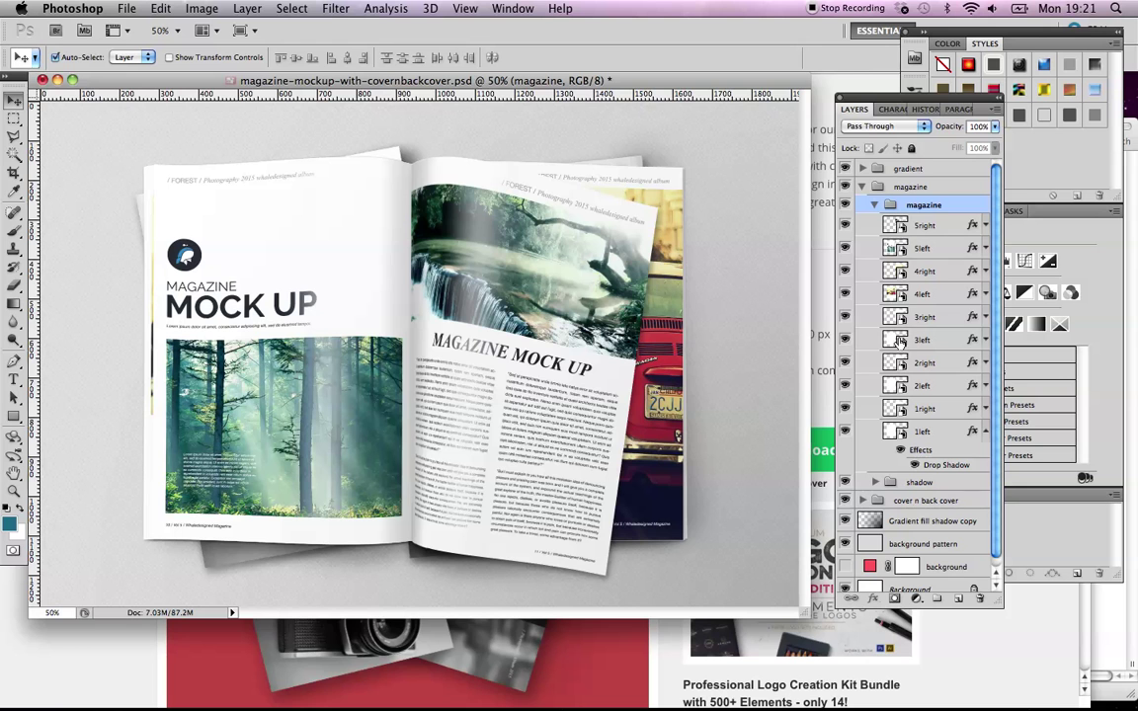
click(845, 227)
click(845, 226)
click(845, 227)
click(845, 226)
Open the 5right smart object as Rectangle 1 copy 261.psb, declining the text layer update
double_click(899, 226)
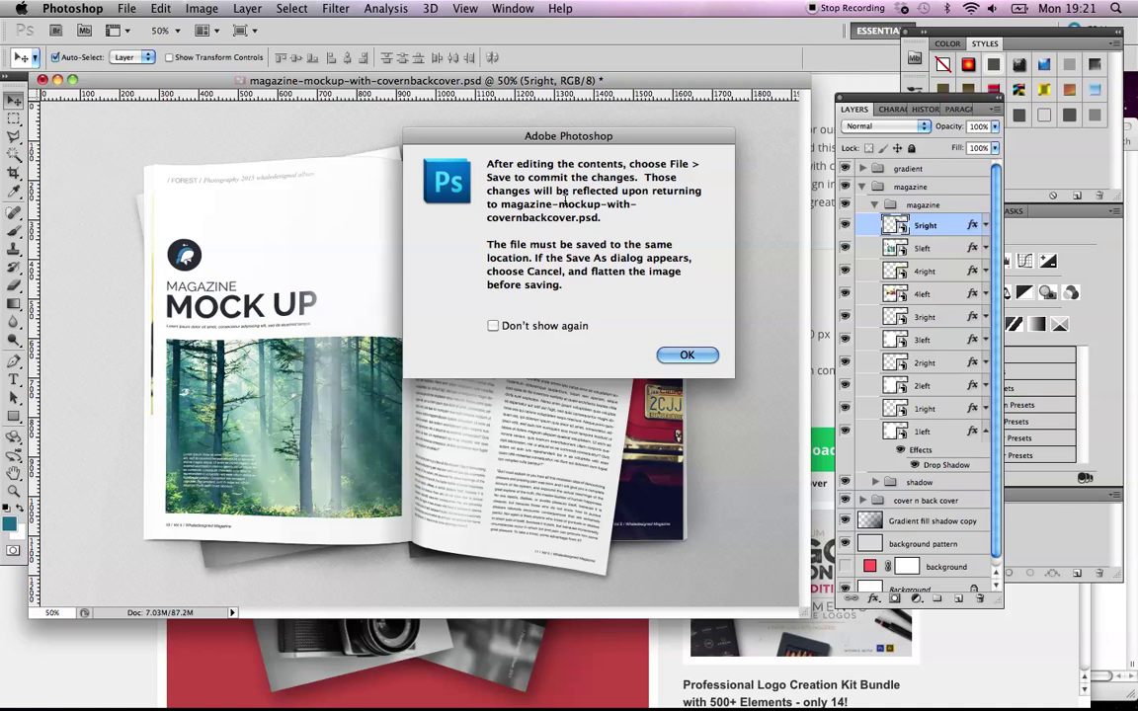
click(689, 358)
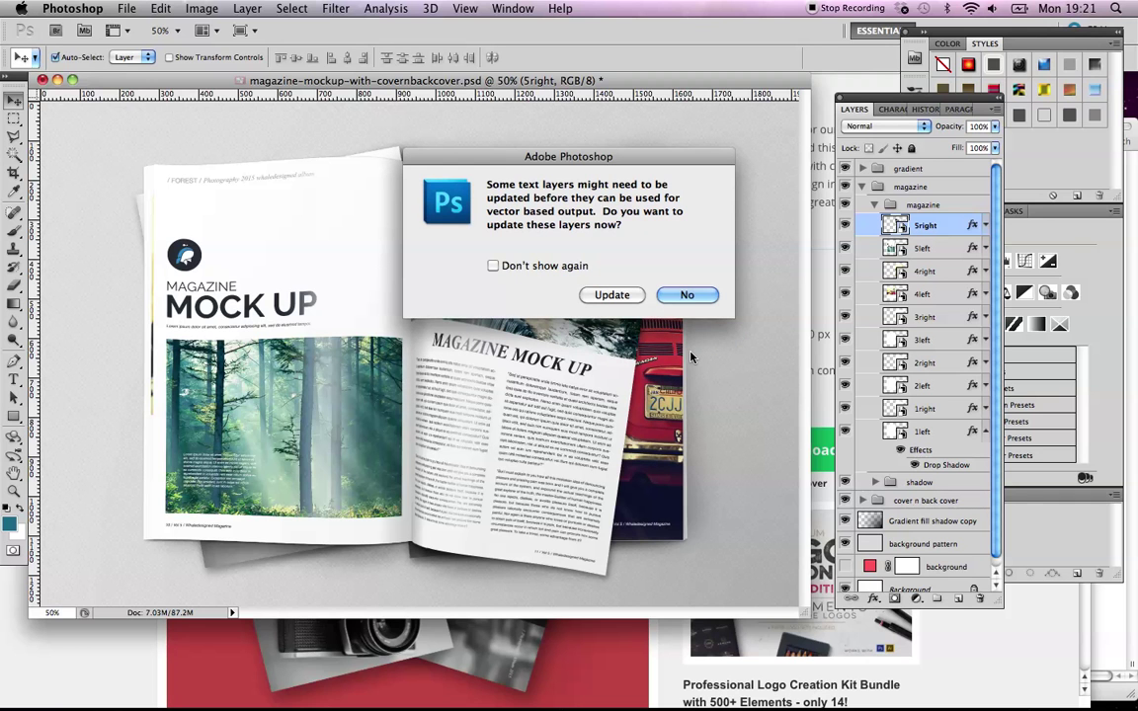
click(692, 297)
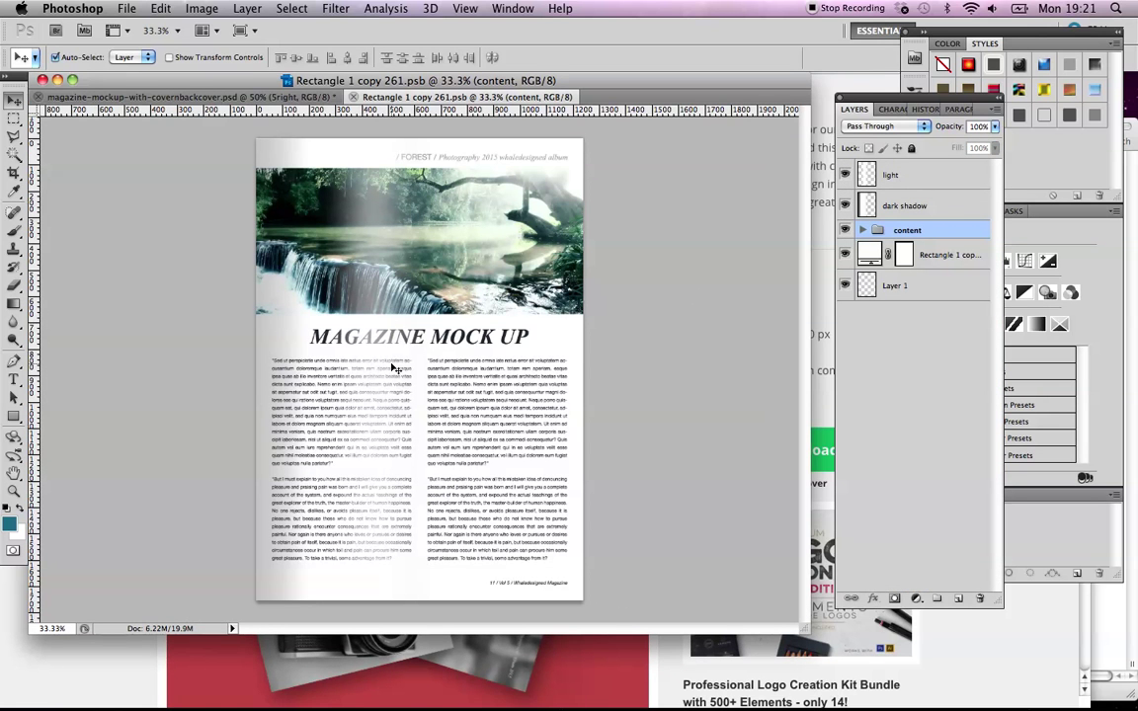
click(259, 98)
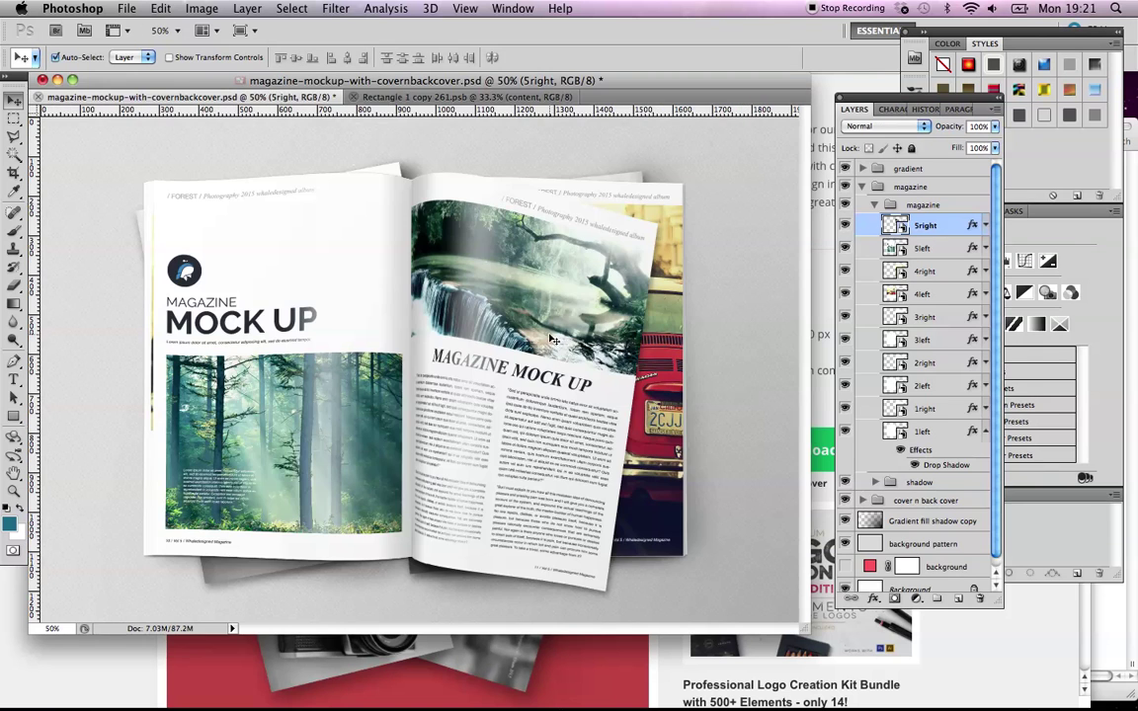
click(382, 96)
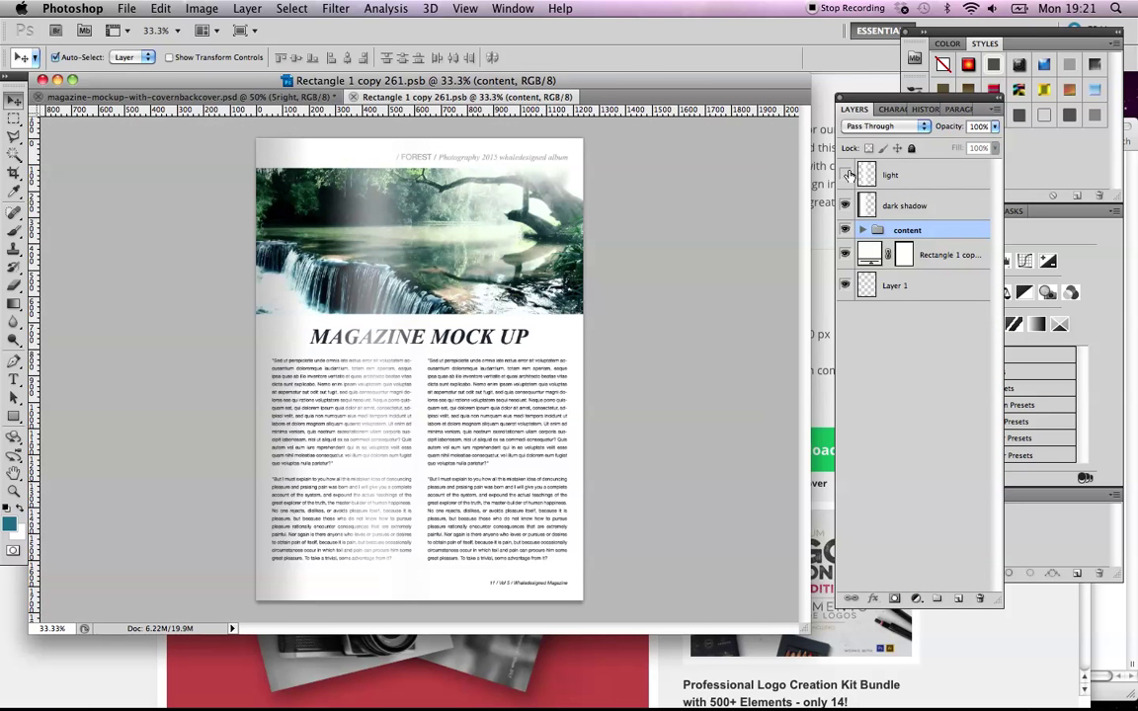
Compare the light and dark shadow layers, then hide the content group's text, photo and rectangle layers
click(844, 175)
click(845, 175)
click(845, 205)
click(845, 207)
click(862, 230)
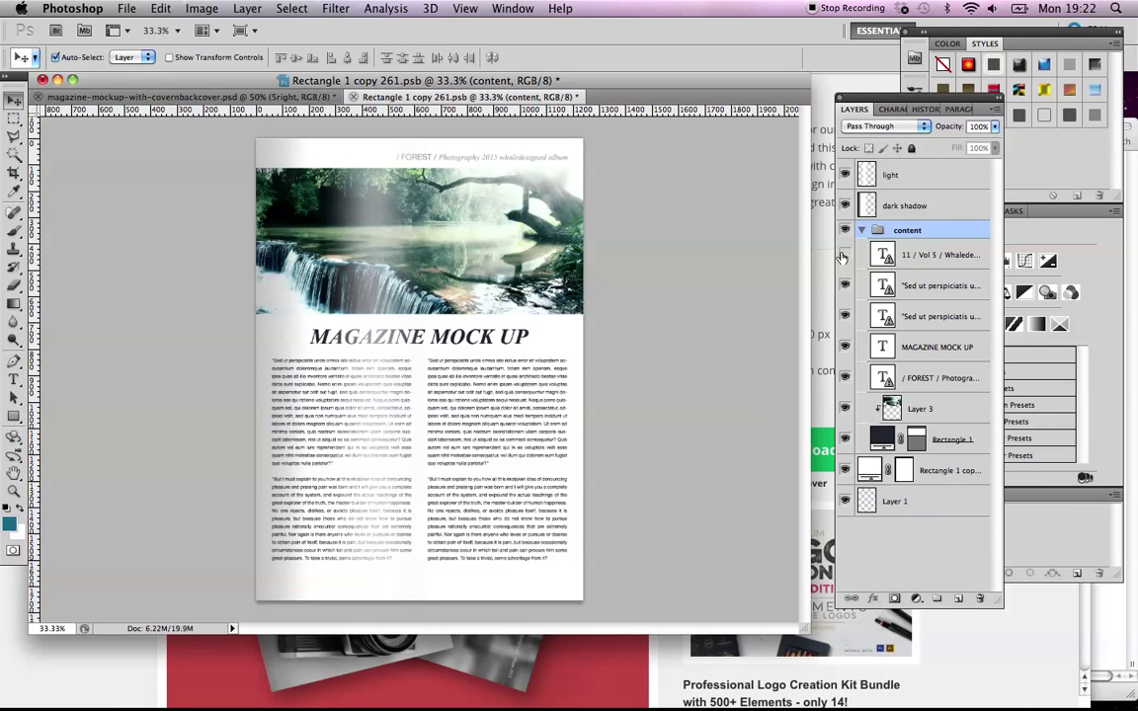
drag(842, 257, 844, 438)
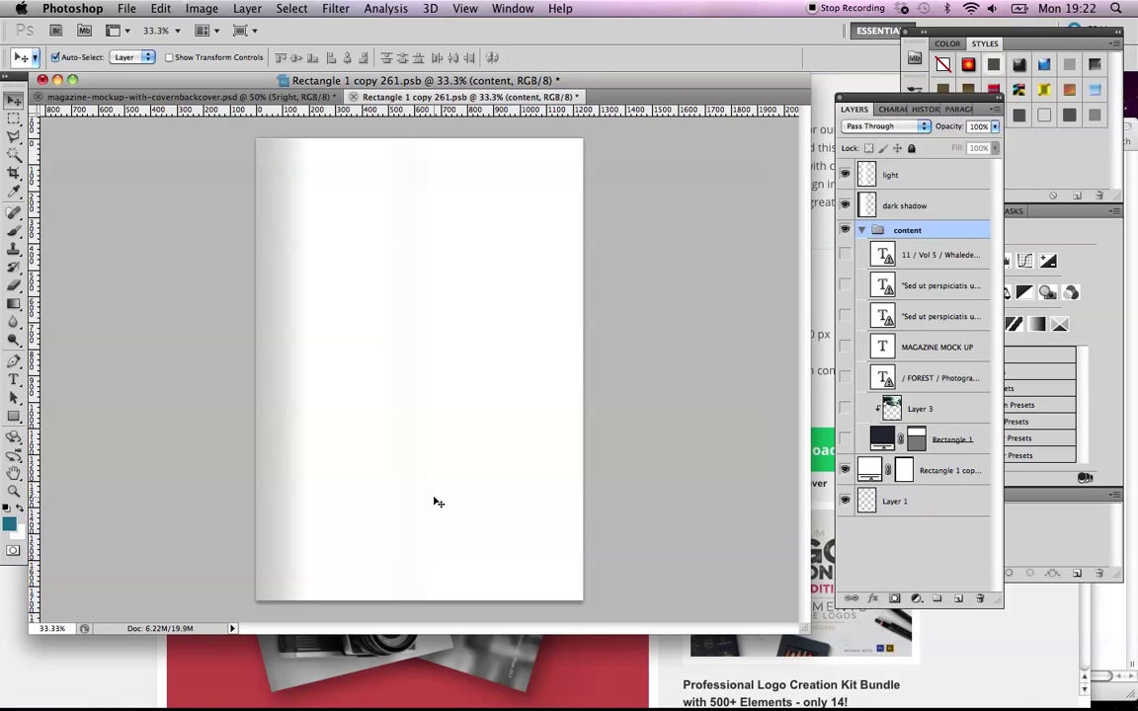
Open final_eye_mag_single.pdf from Documents > Eye_mag_for_printers
click(125, 8)
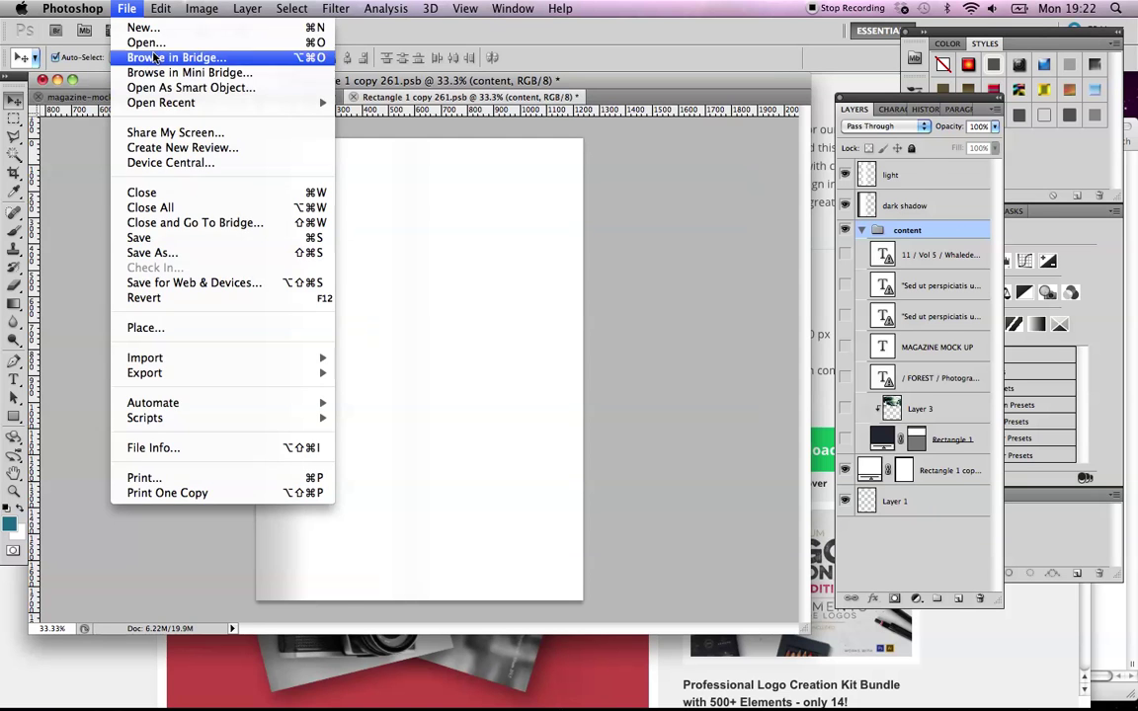
click(148, 43)
click(470, 103)
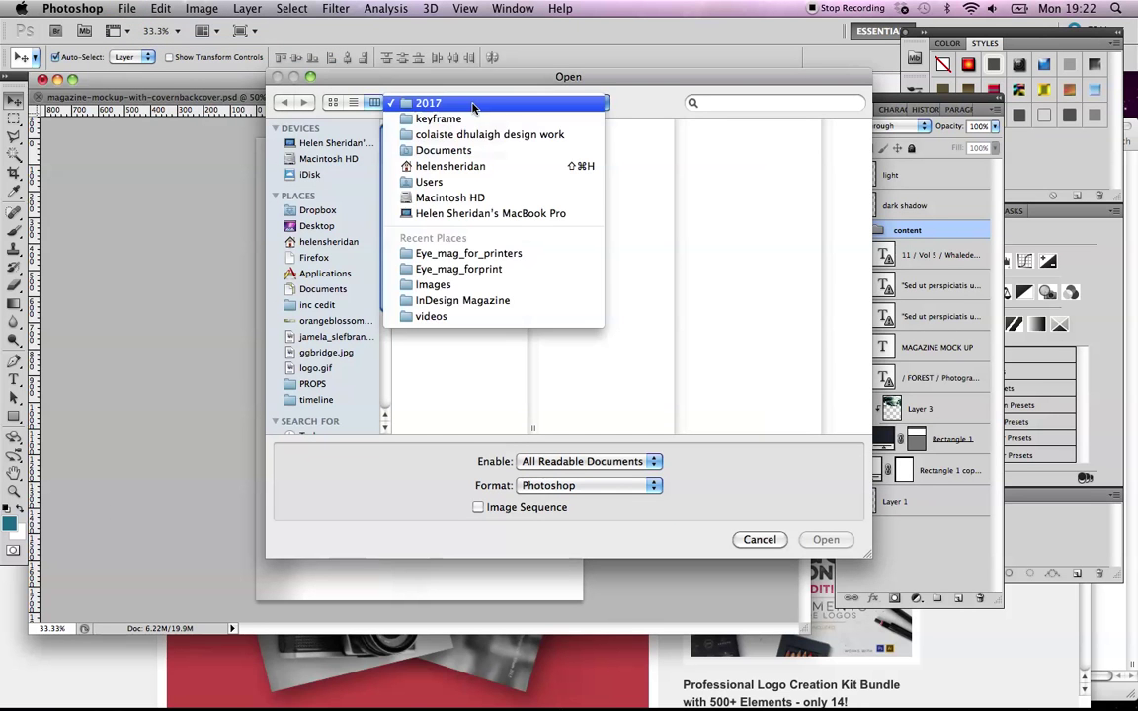
click(474, 150)
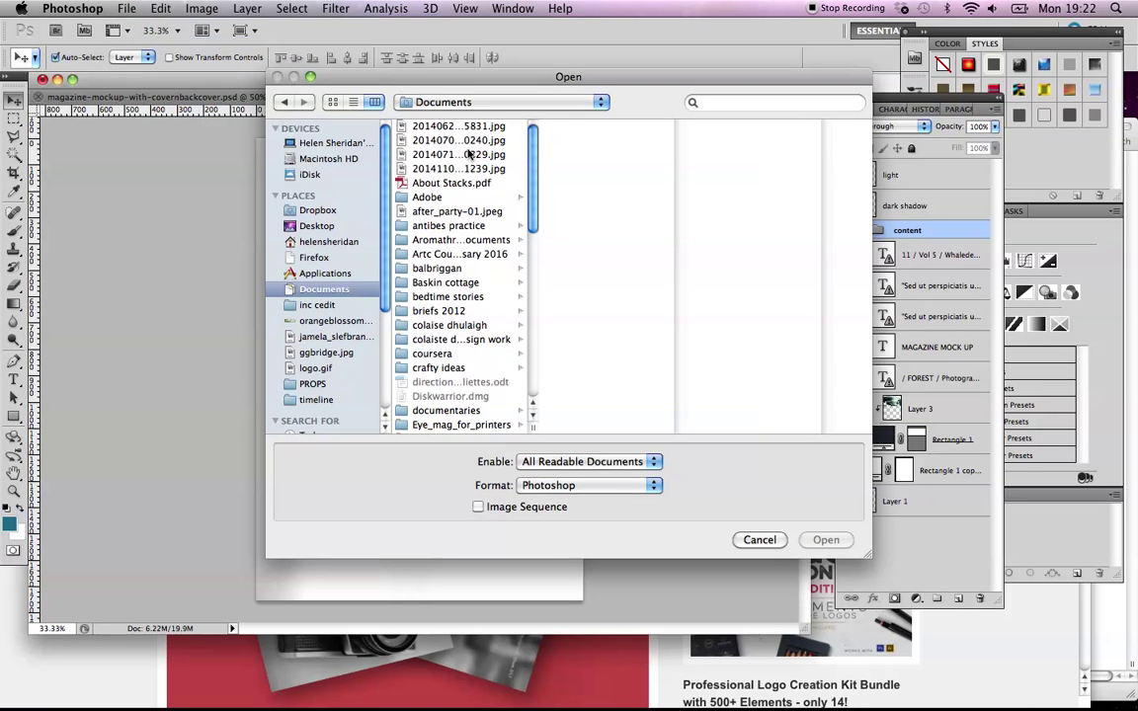
scroll(446, 206, down, 3)
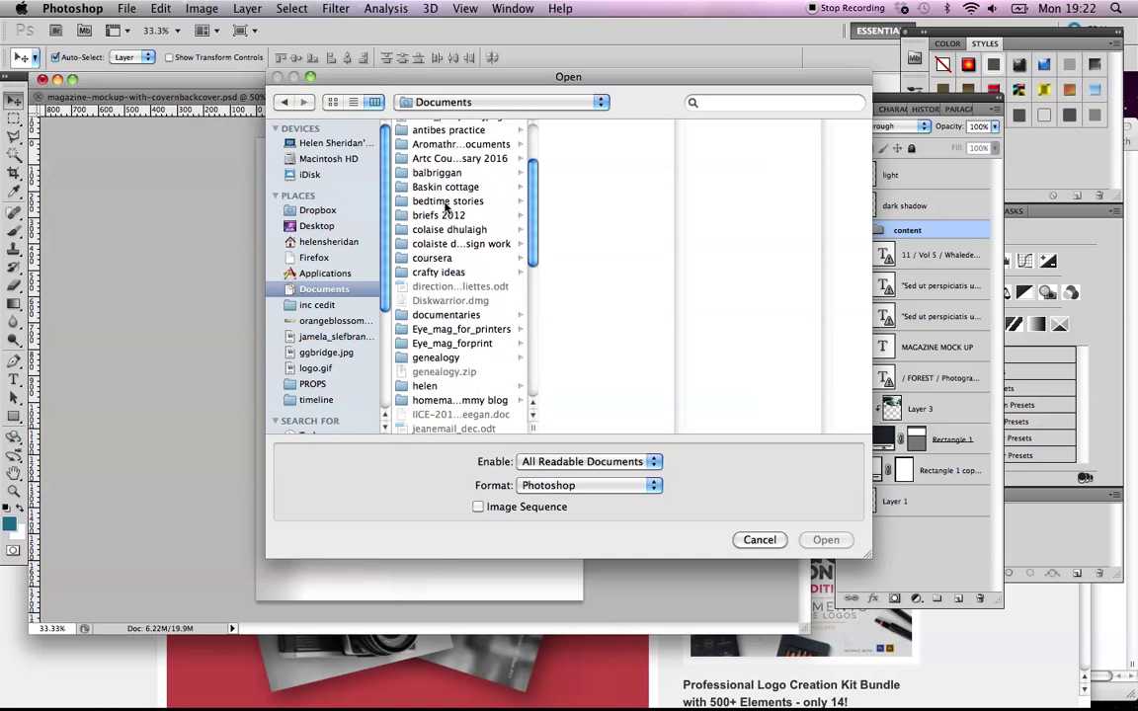
click(464, 330)
click(603, 142)
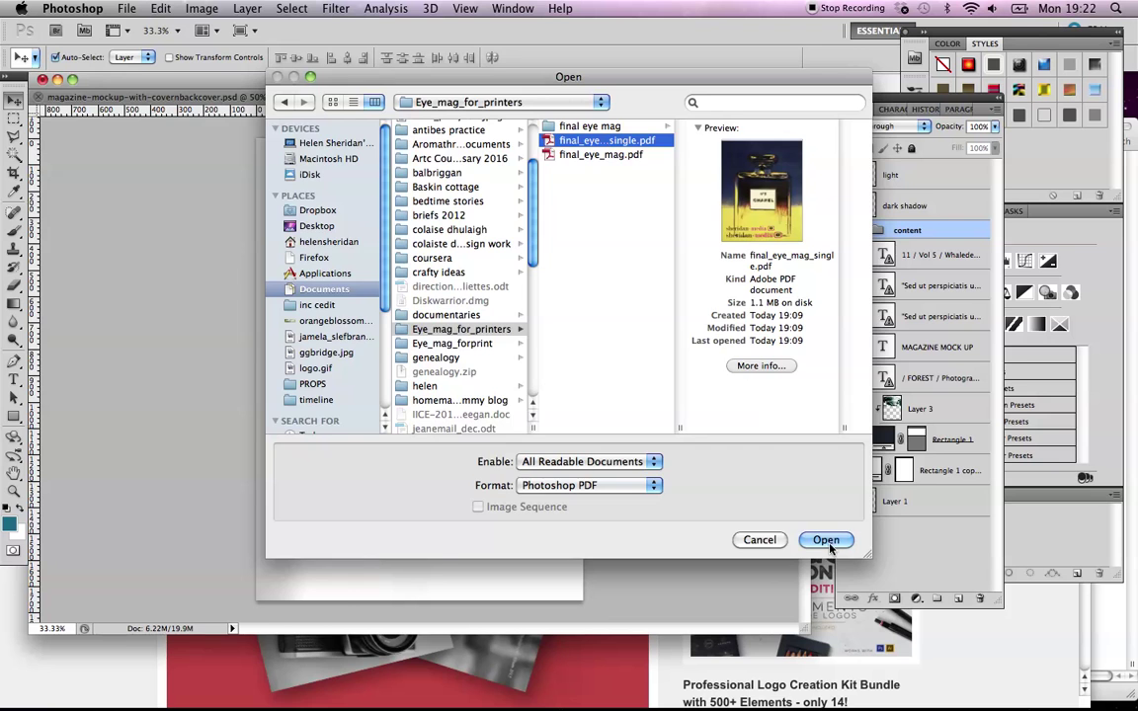
click(827, 542)
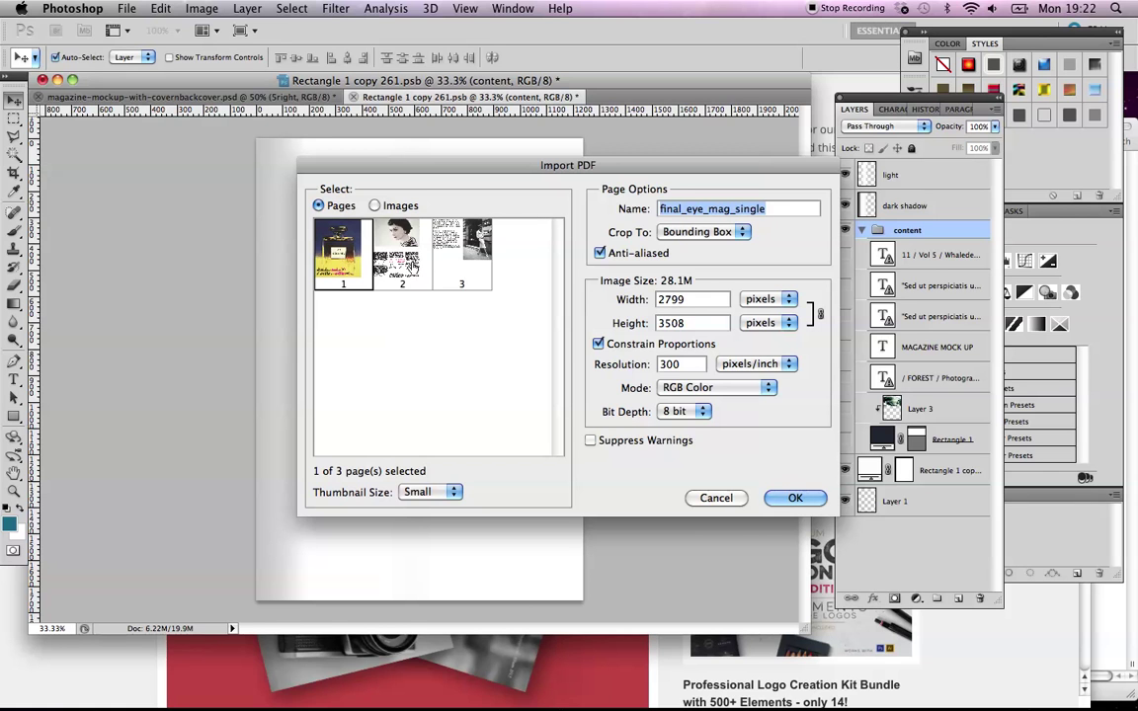
Select all three PDF pages for import and crop them to the Media Box
click(468, 269)
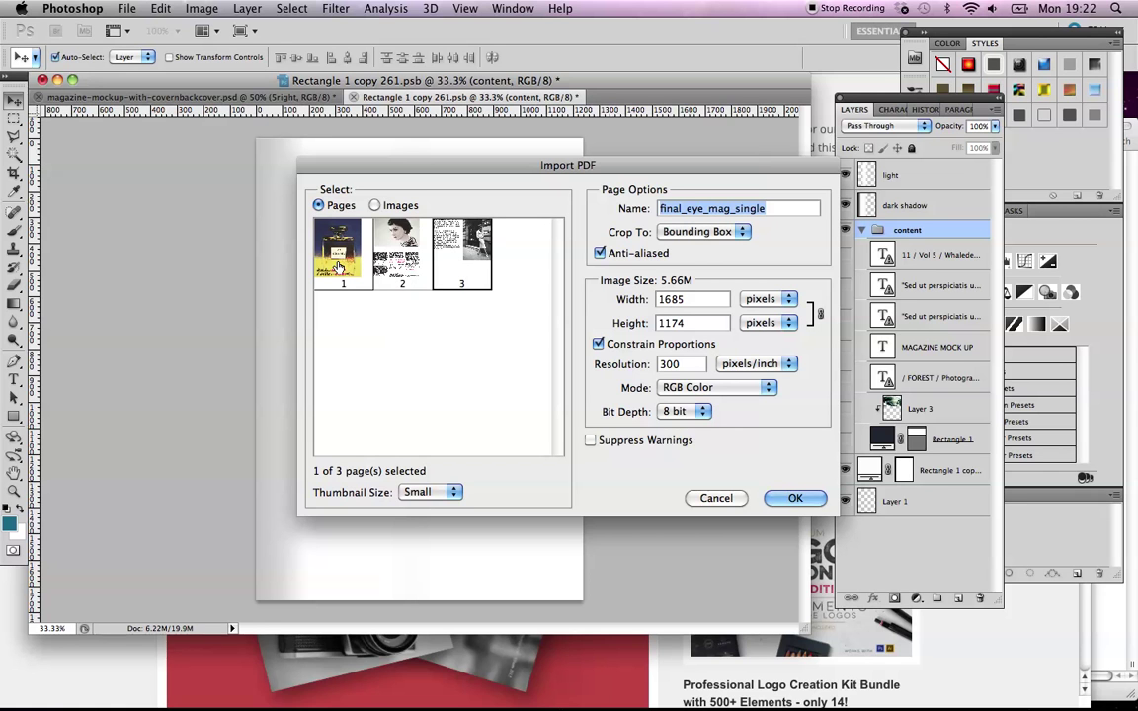
click(339, 267)
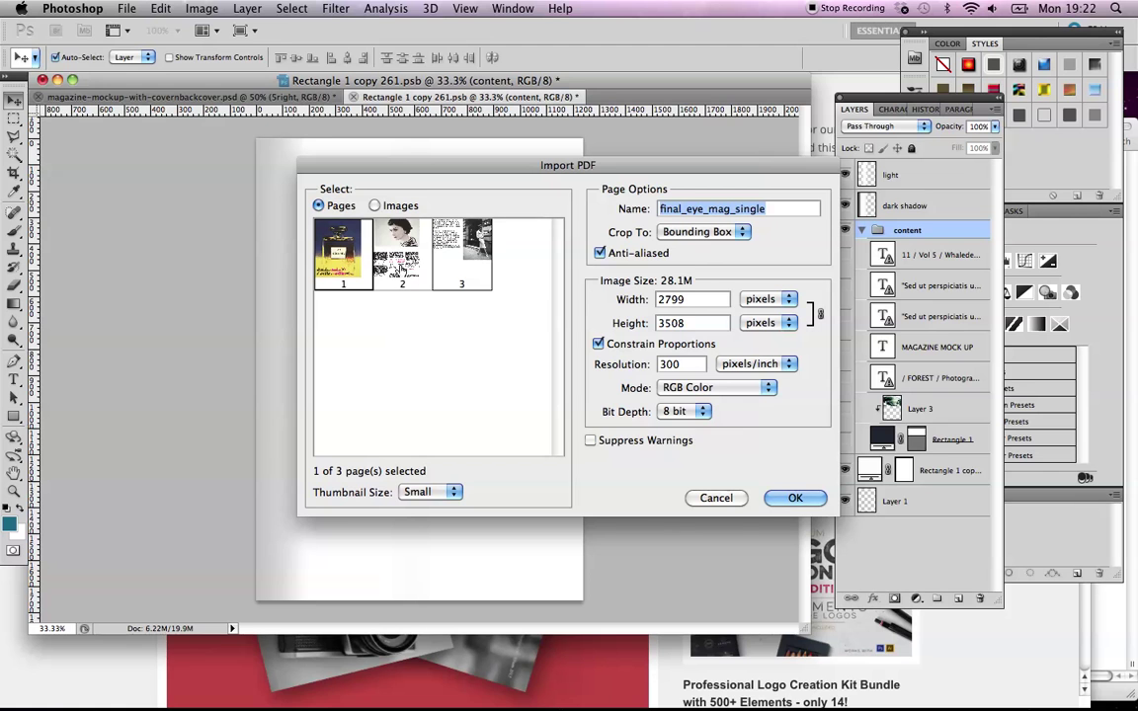
shift+click(400, 265)
shift+click(464, 259)
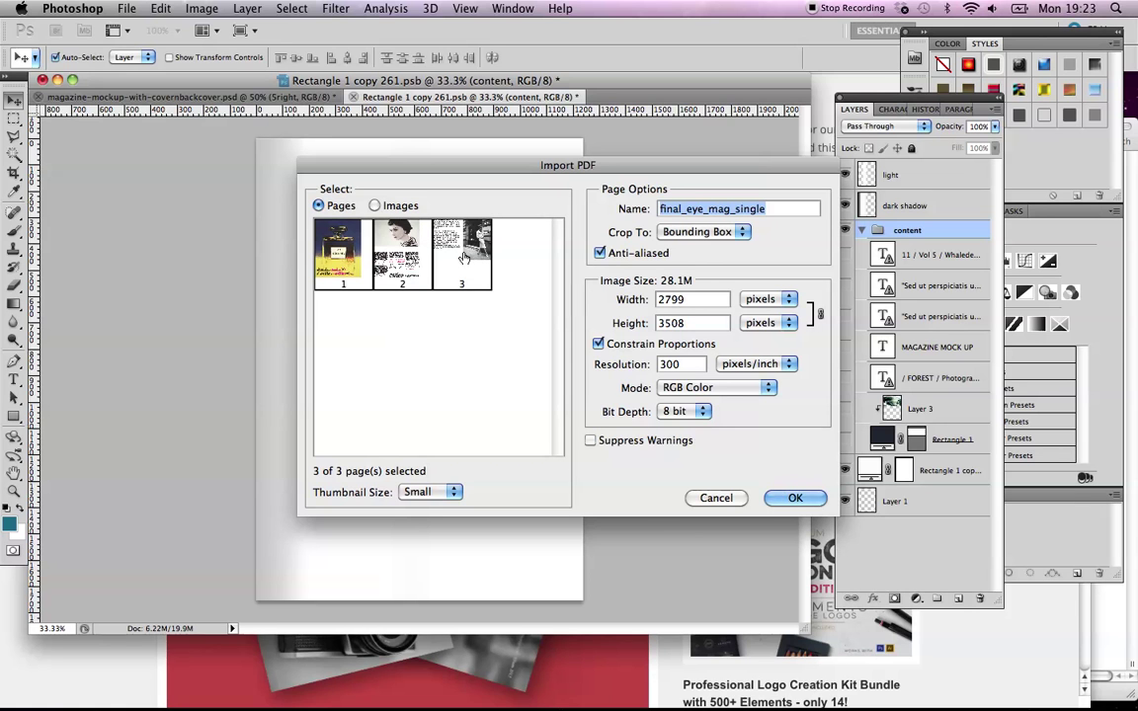
click(678, 232)
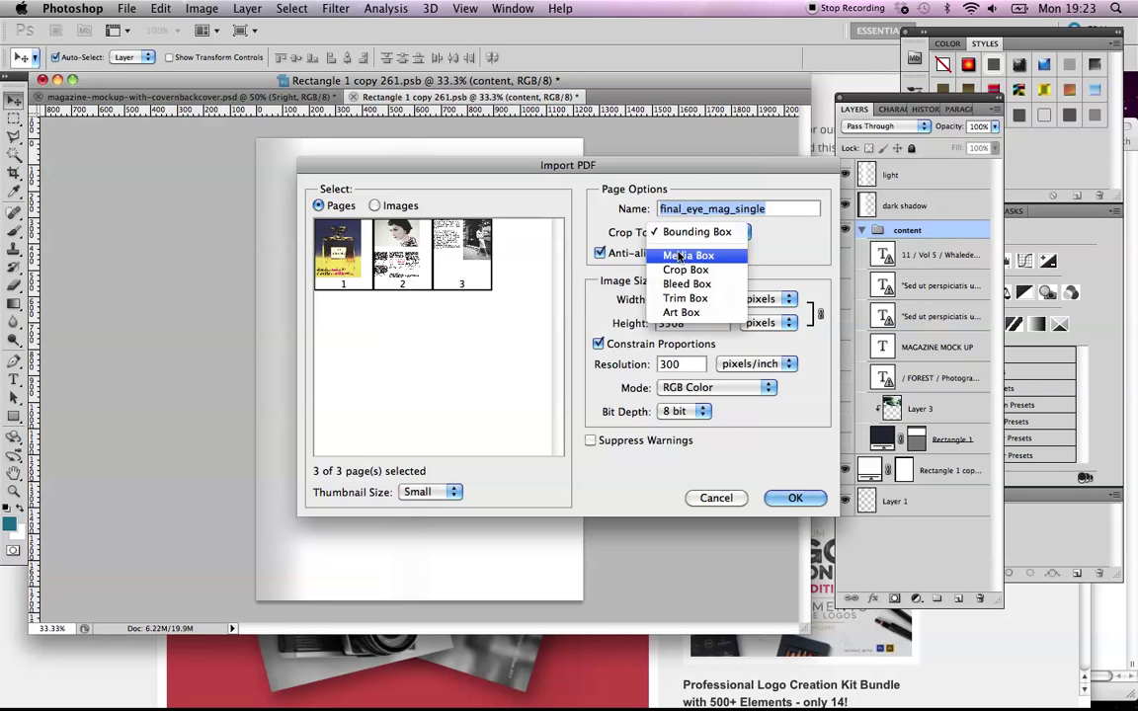
click(680, 256)
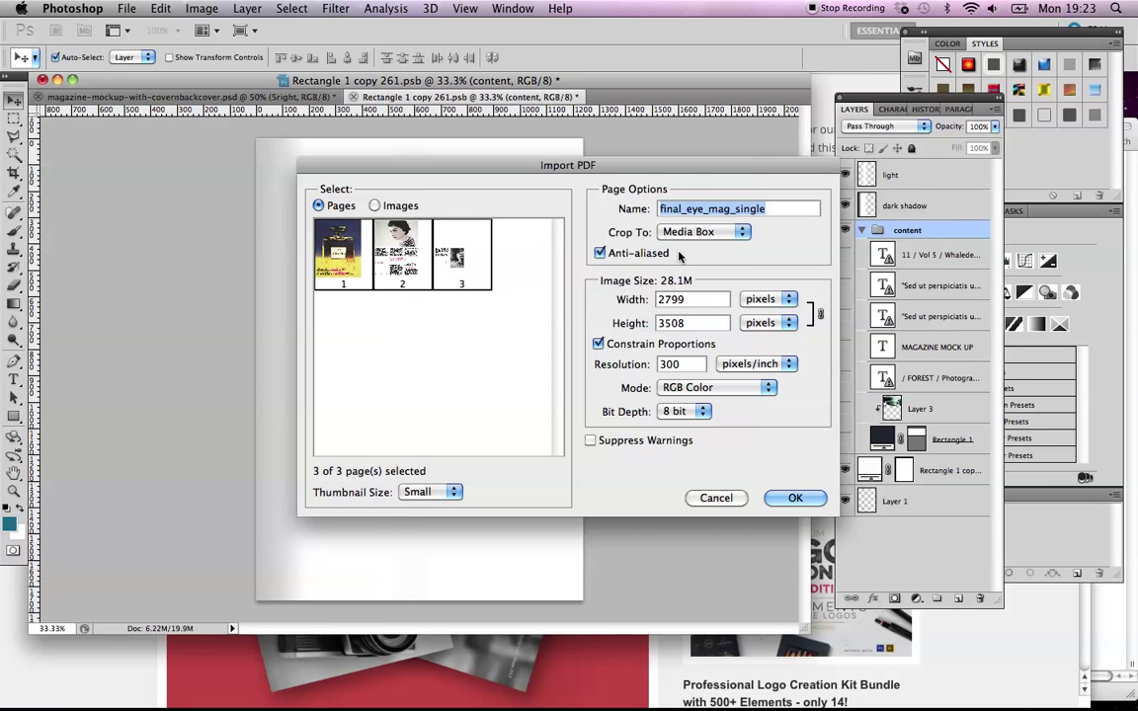
click(689, 232)
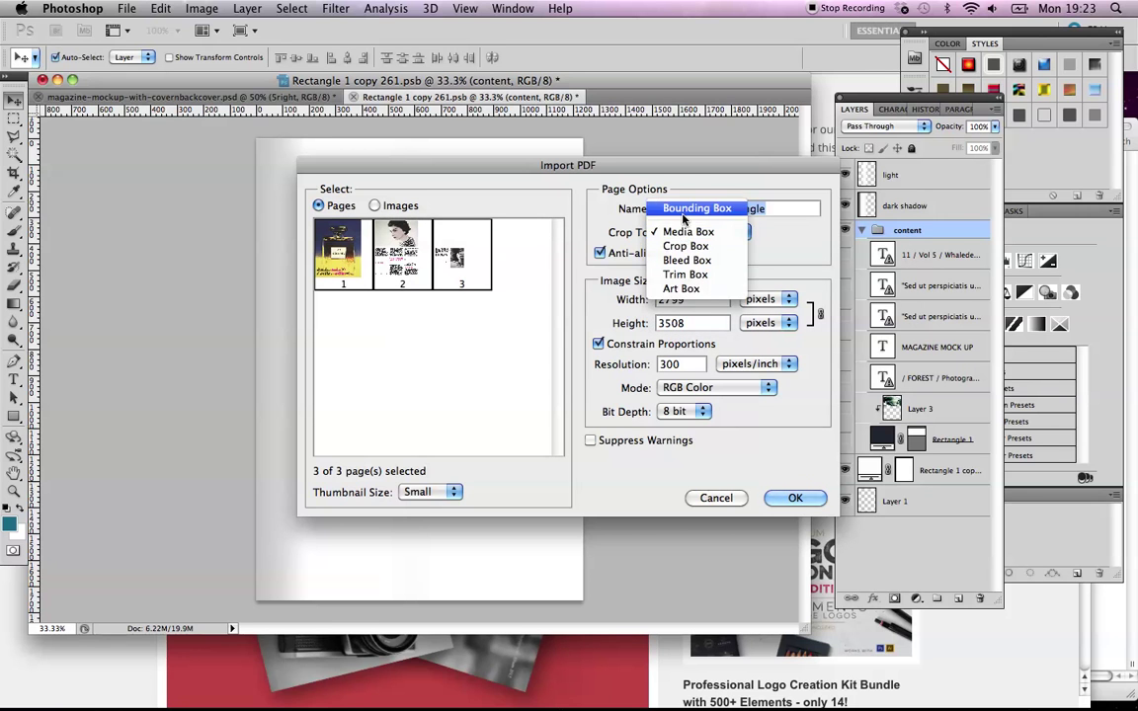
click(683, 210)
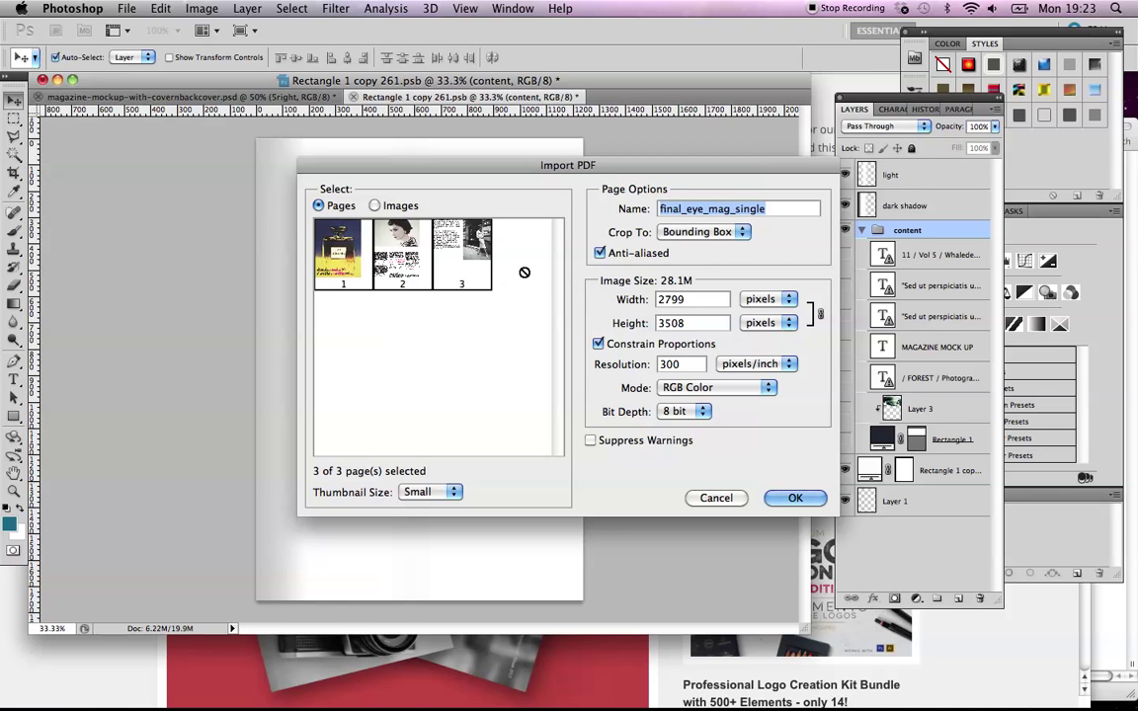
click(697, 232)
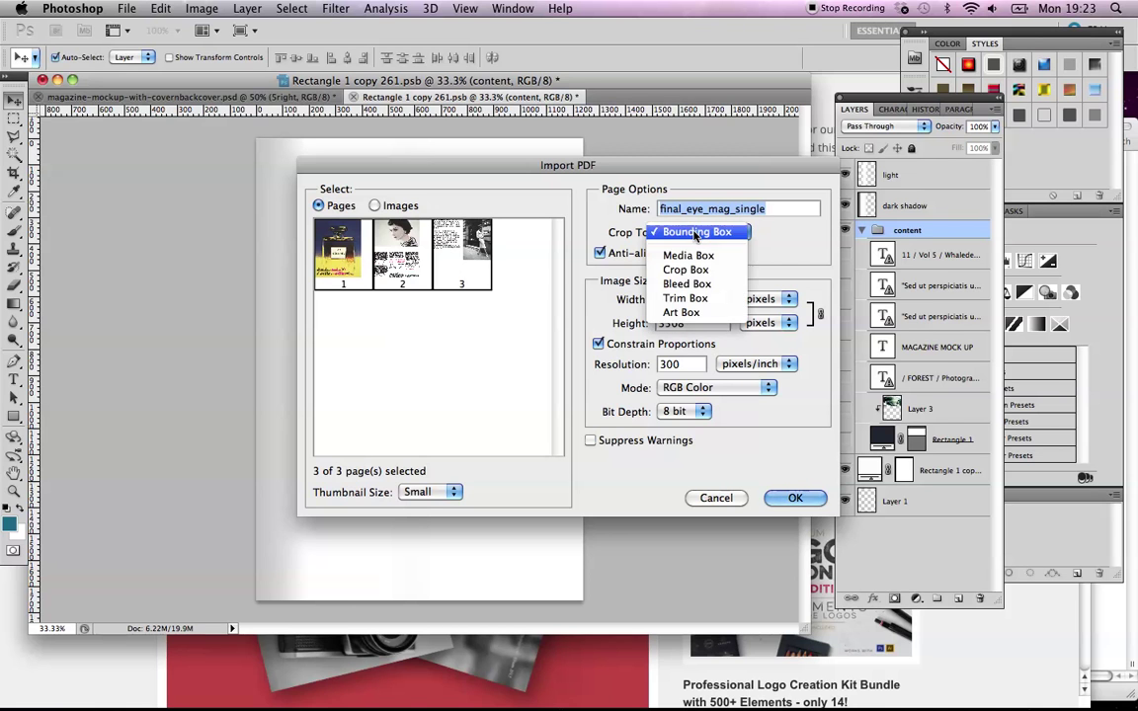
click(694, 255)
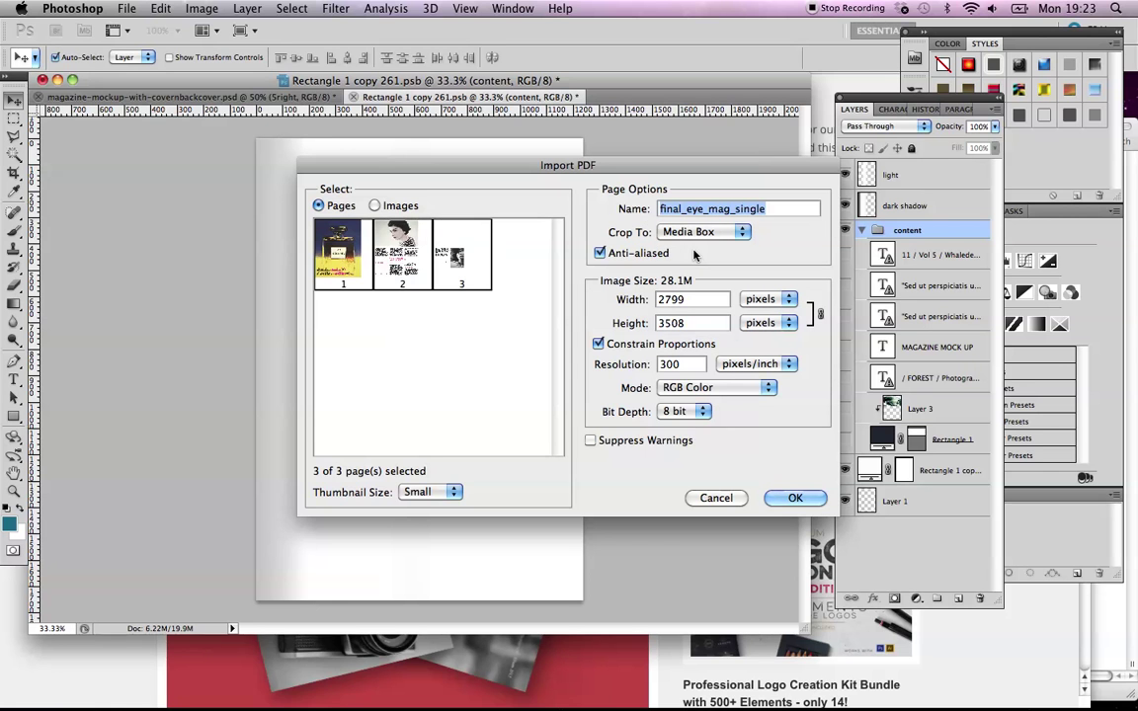
Import the pages in CMYK Color at 23.7 × 29.7 cm and 300 pixels/inch
click(726, 389)
click(727, 402)
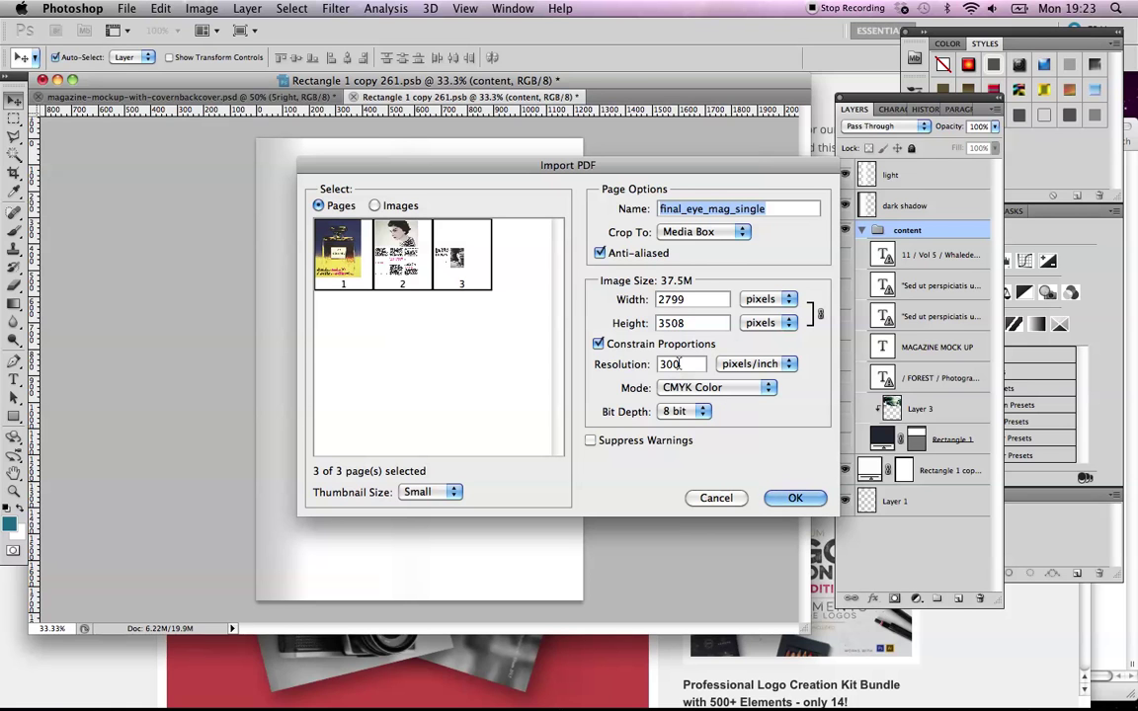
click(767, 323)
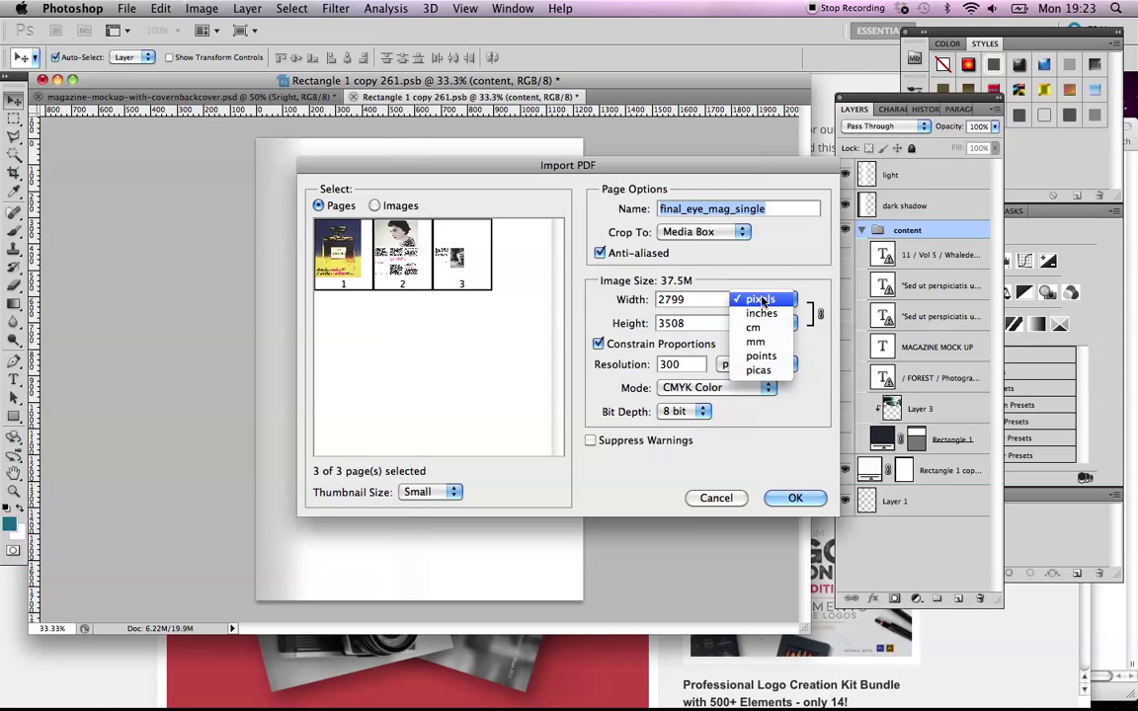
click(761, 326)
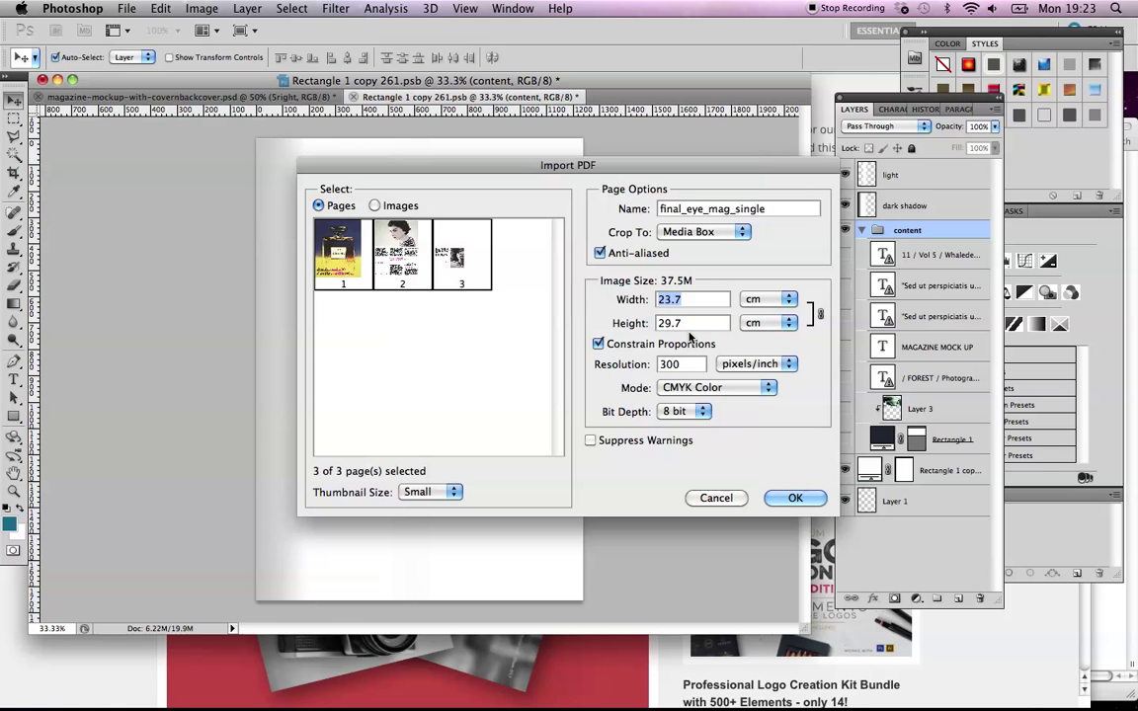
click(795, 498)
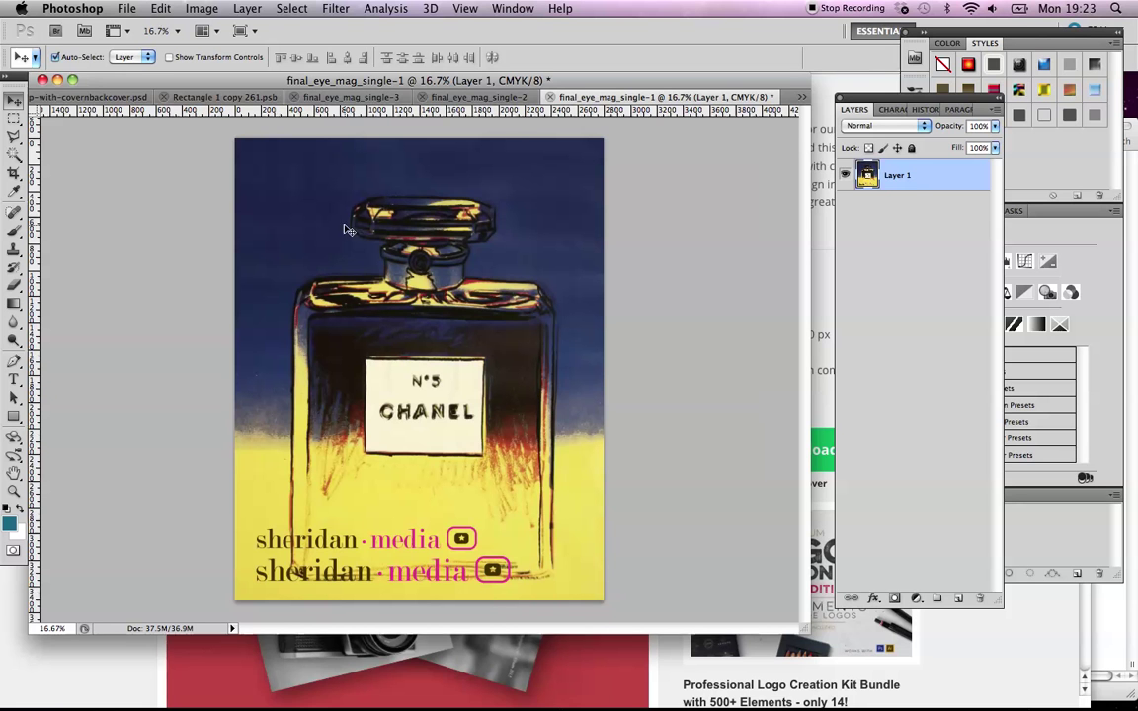
Look over the Rectangle 1 copy 261.psb page and the imported final_eye_mag_single pages
click(232, 96)
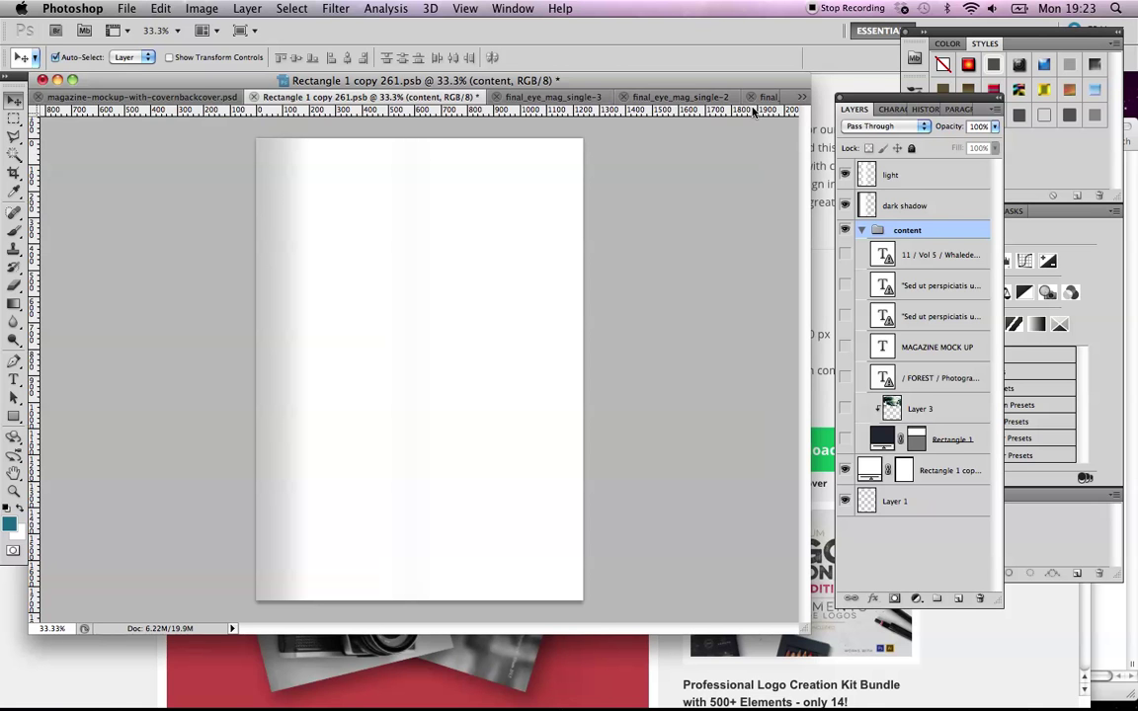
click(697, 99)
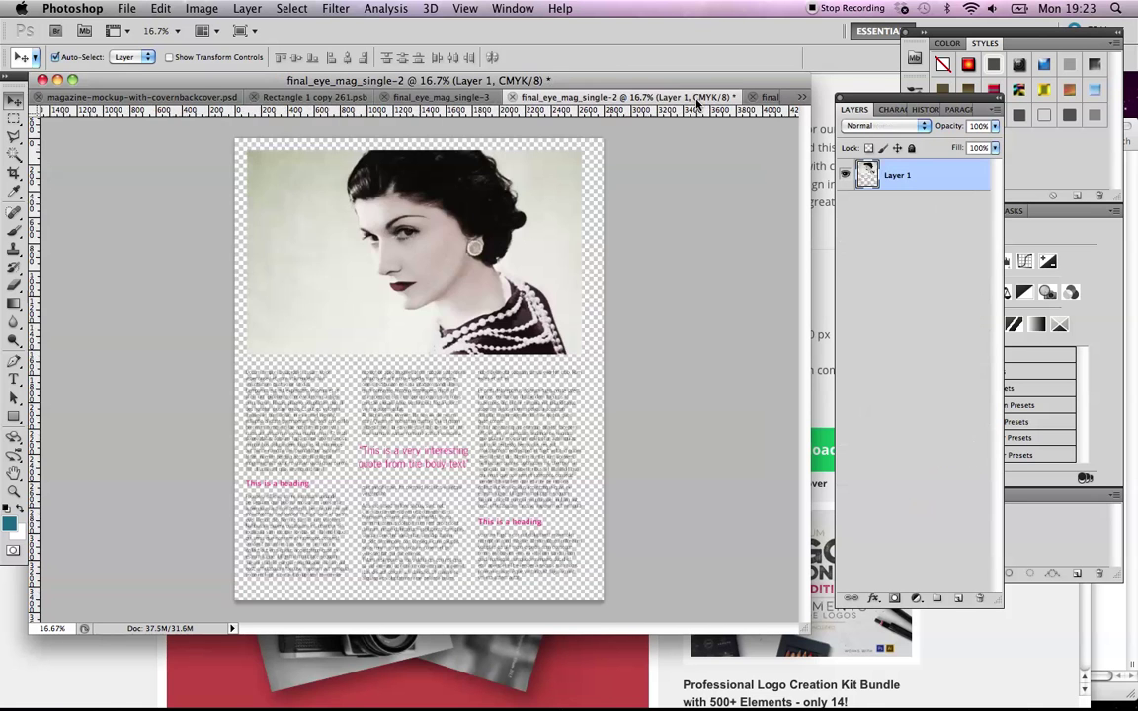
click(771, 98)
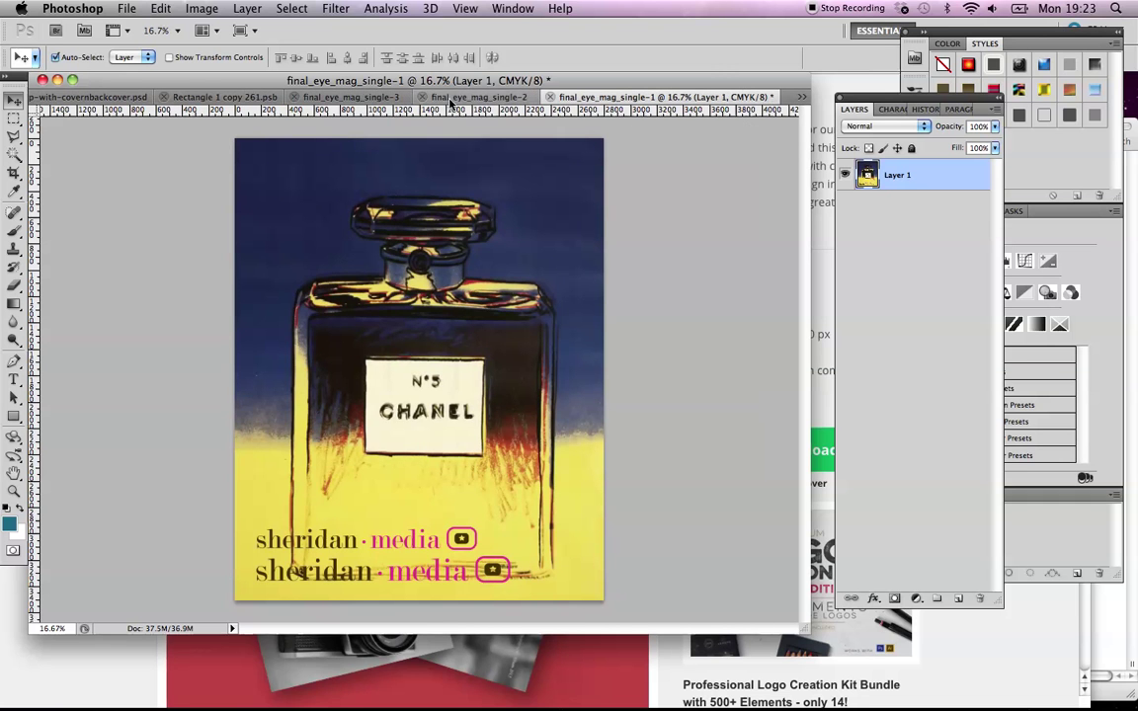
Select all and copy the Chanel photo page of final_eye_mag_single-3, then return to the .psb
click(336, 97)
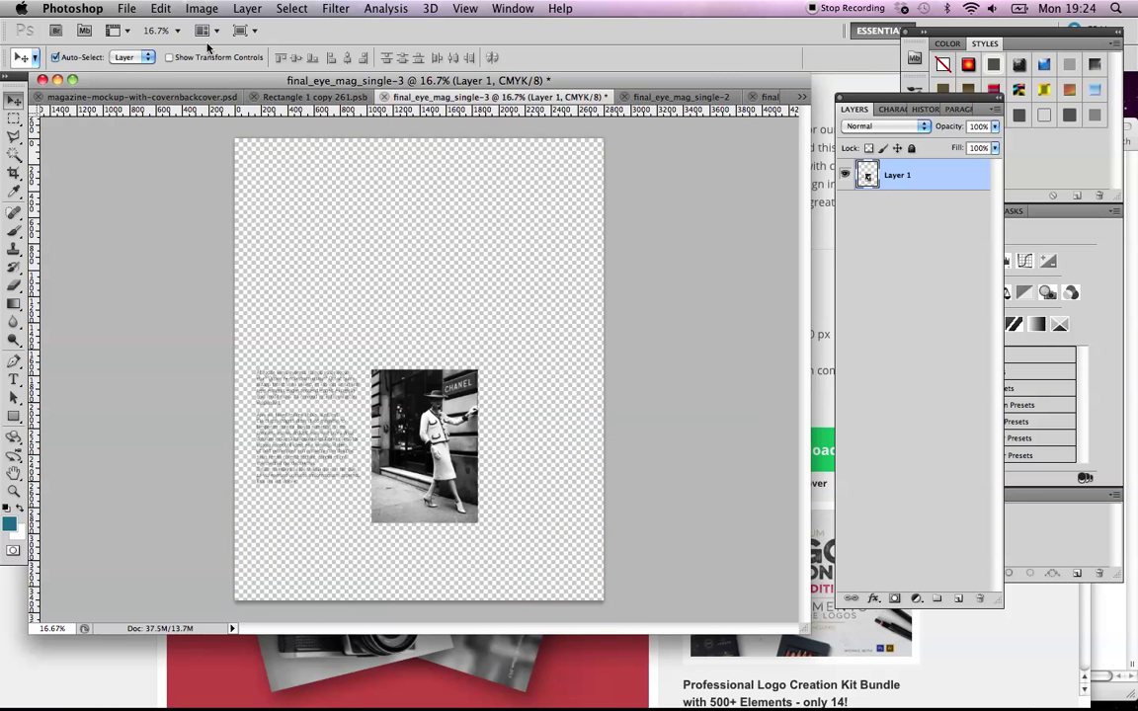
click(291, 8)
click(292, 27)
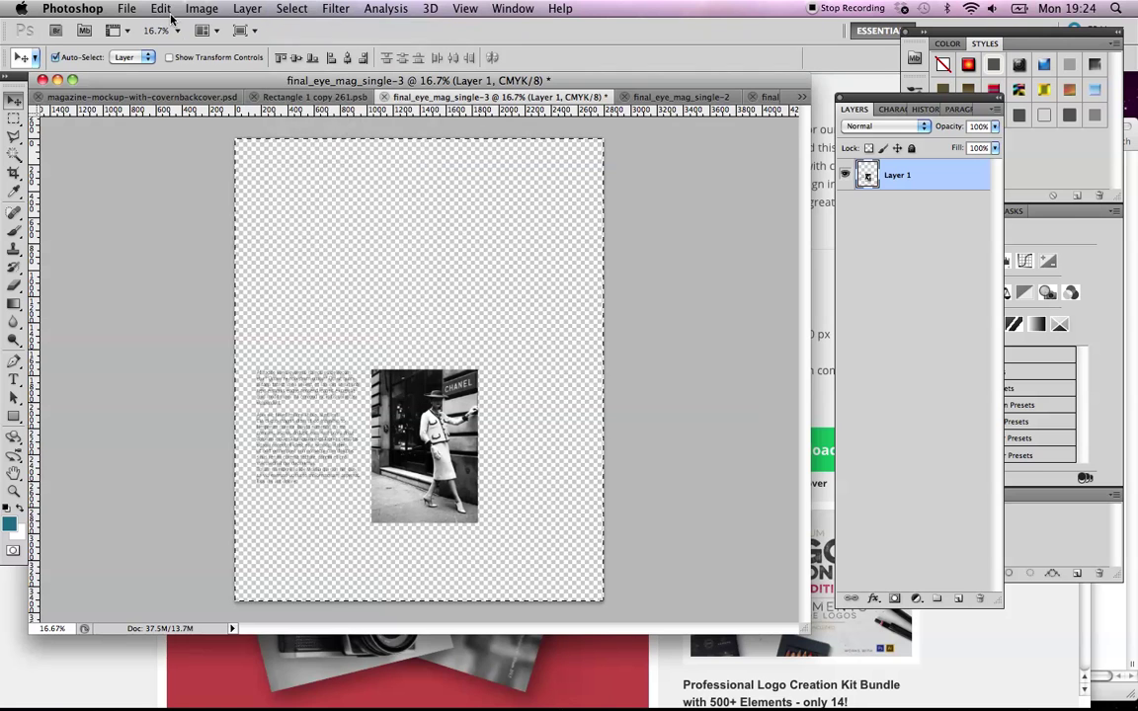
click(160, 9)
click(197, 134)
click(293, 98)
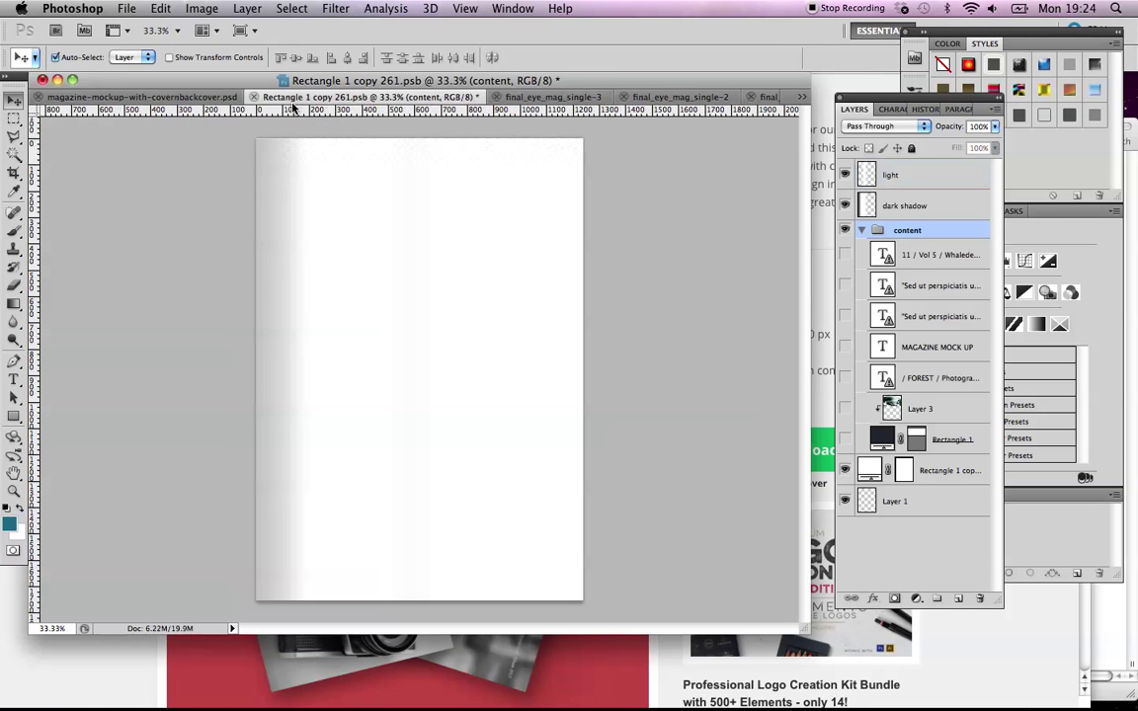
Paste the Chanel photo into the .psb as Layer 4, commit a free transform, and hide it
click(160, 9)
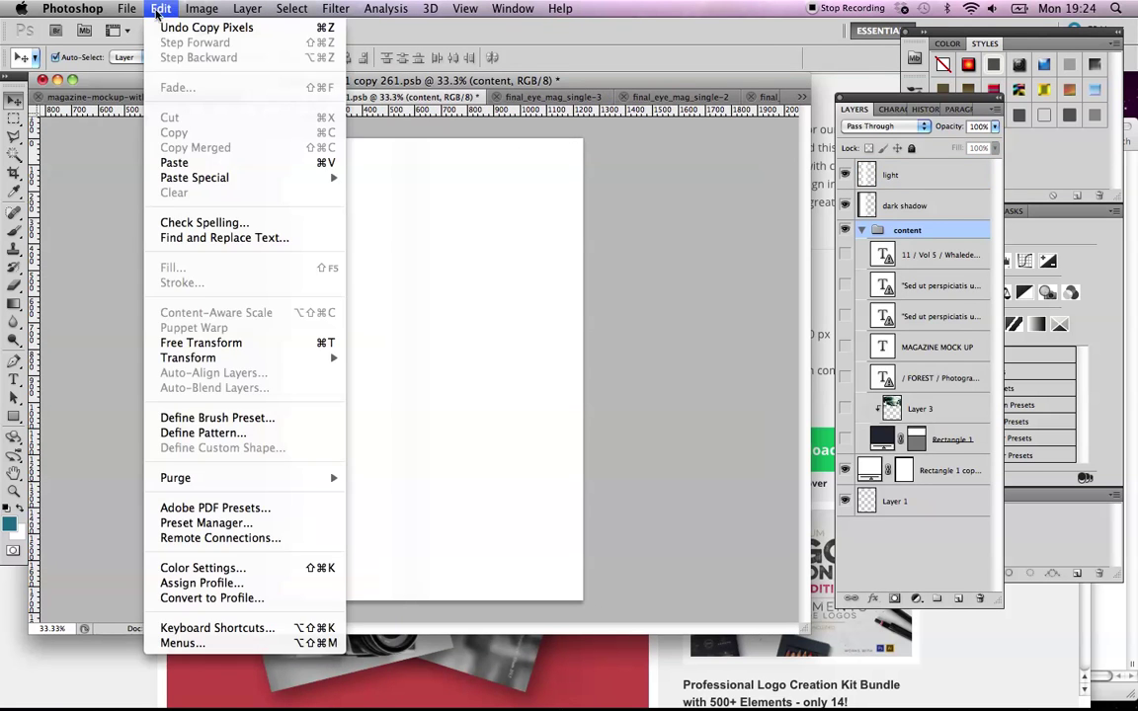
click(192, 166)
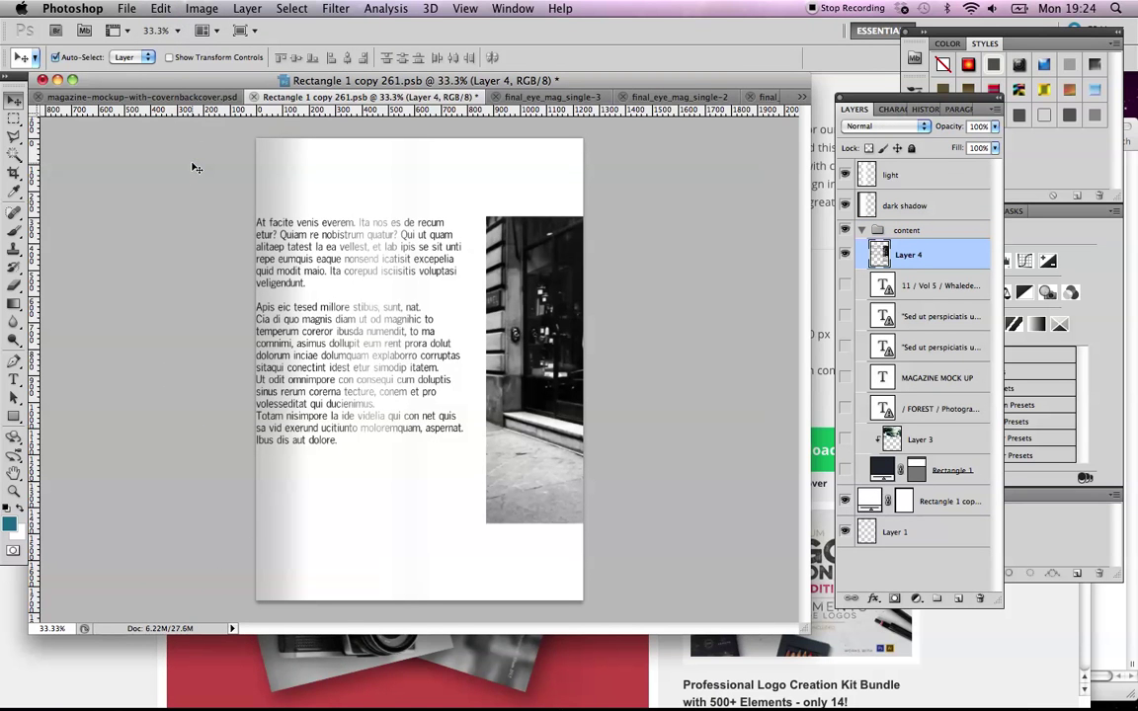
key(super+t)
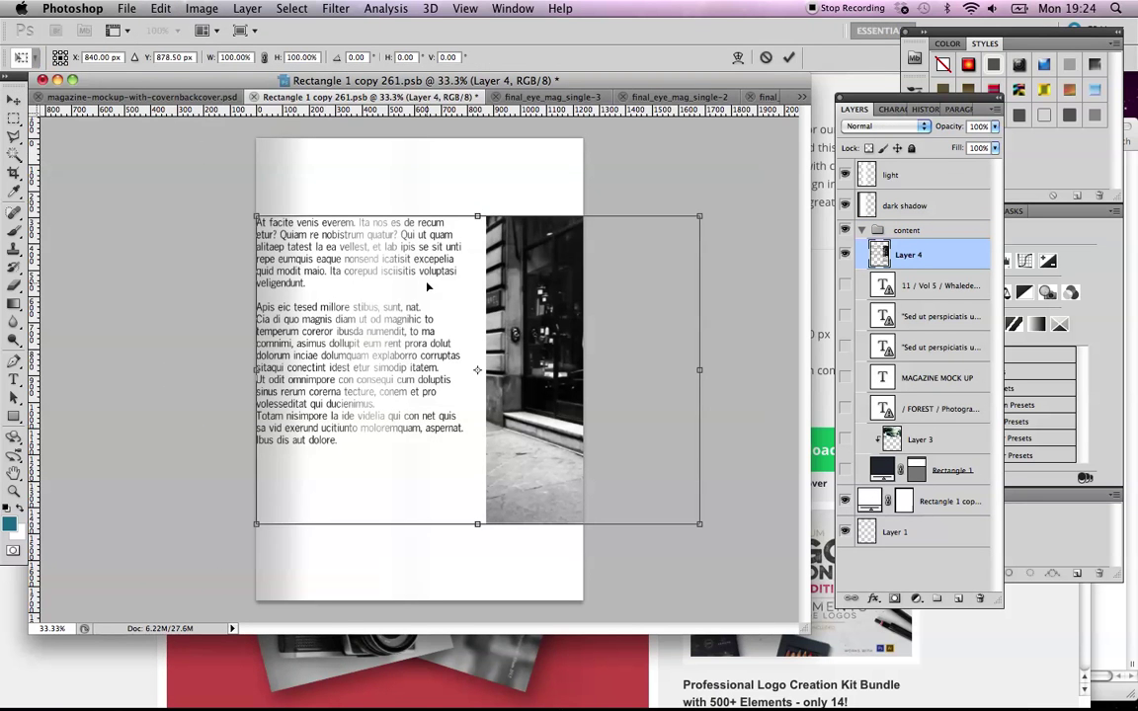
key(Return)
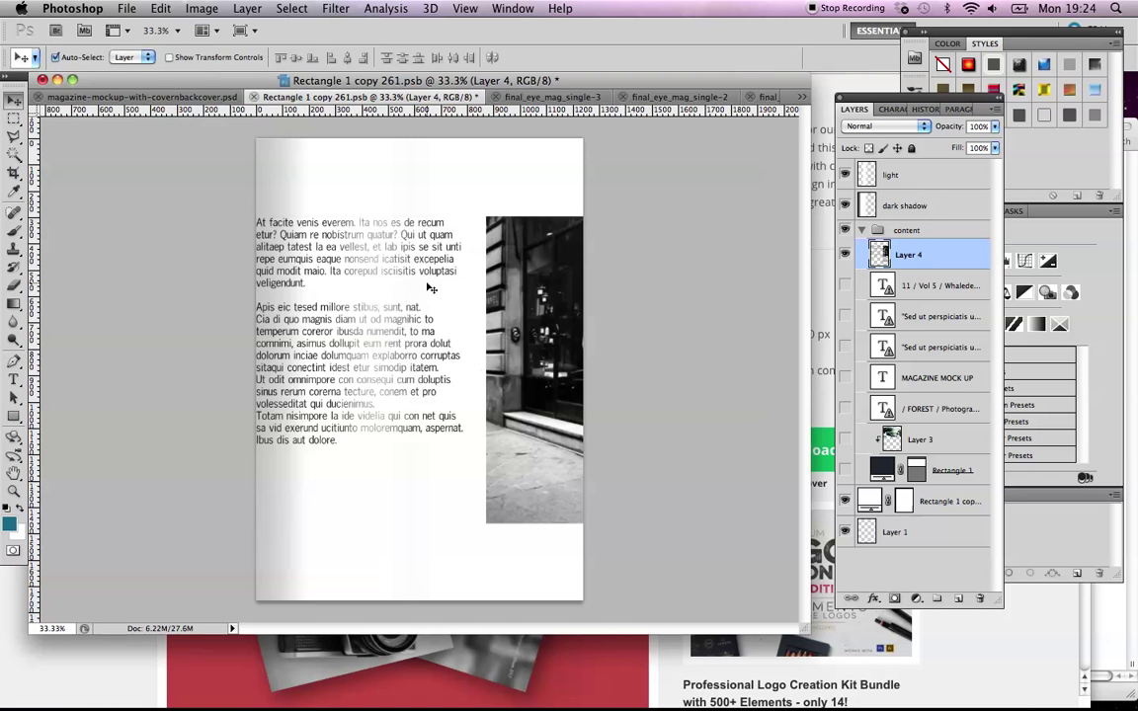
click(845, 256)
In final_eye_mag_single-3, deselect and add a new Layer 2 filled with White
click(542, 98)
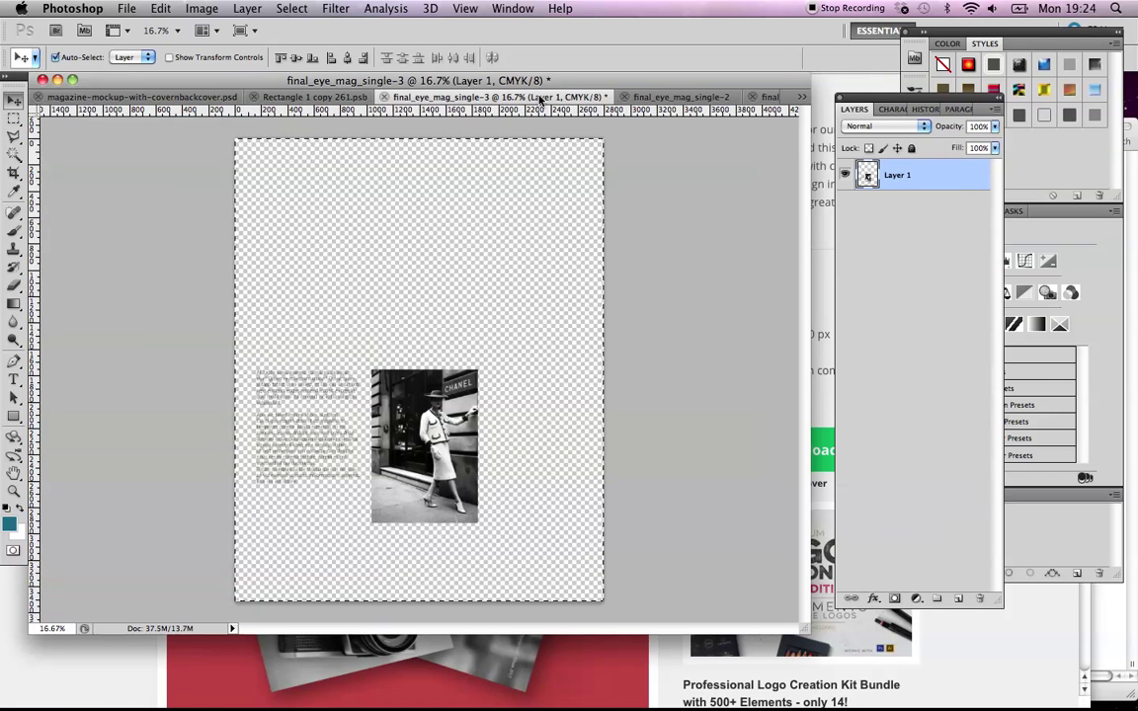
key(super+d)
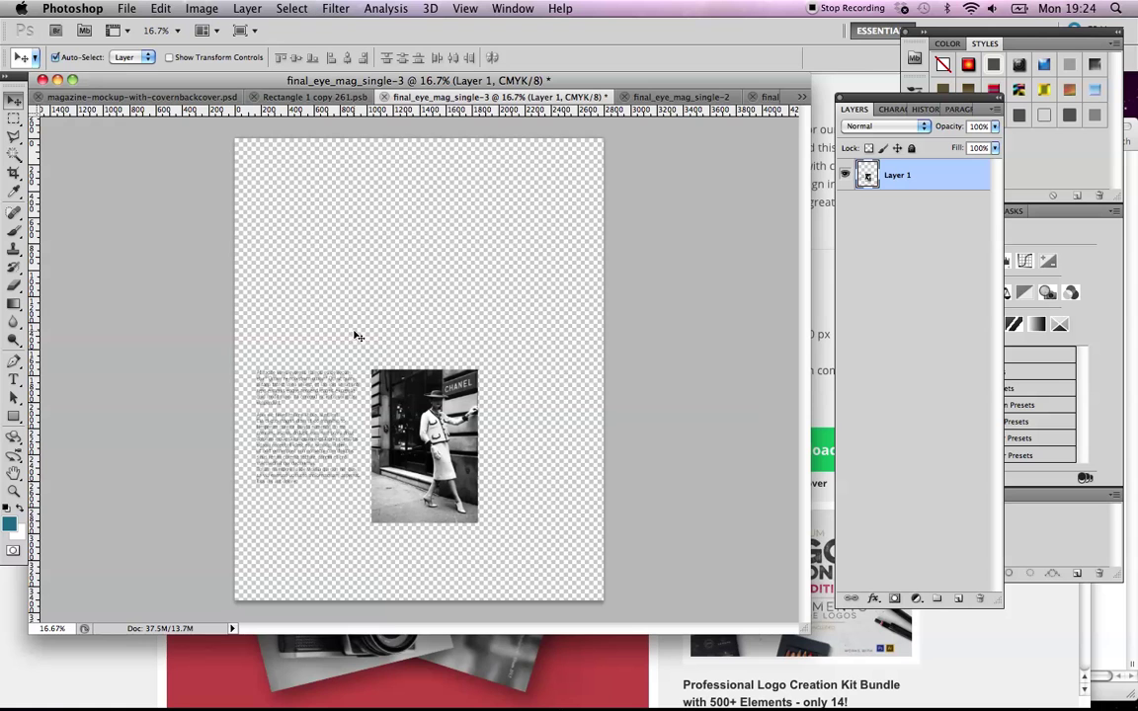
click(957, 600)
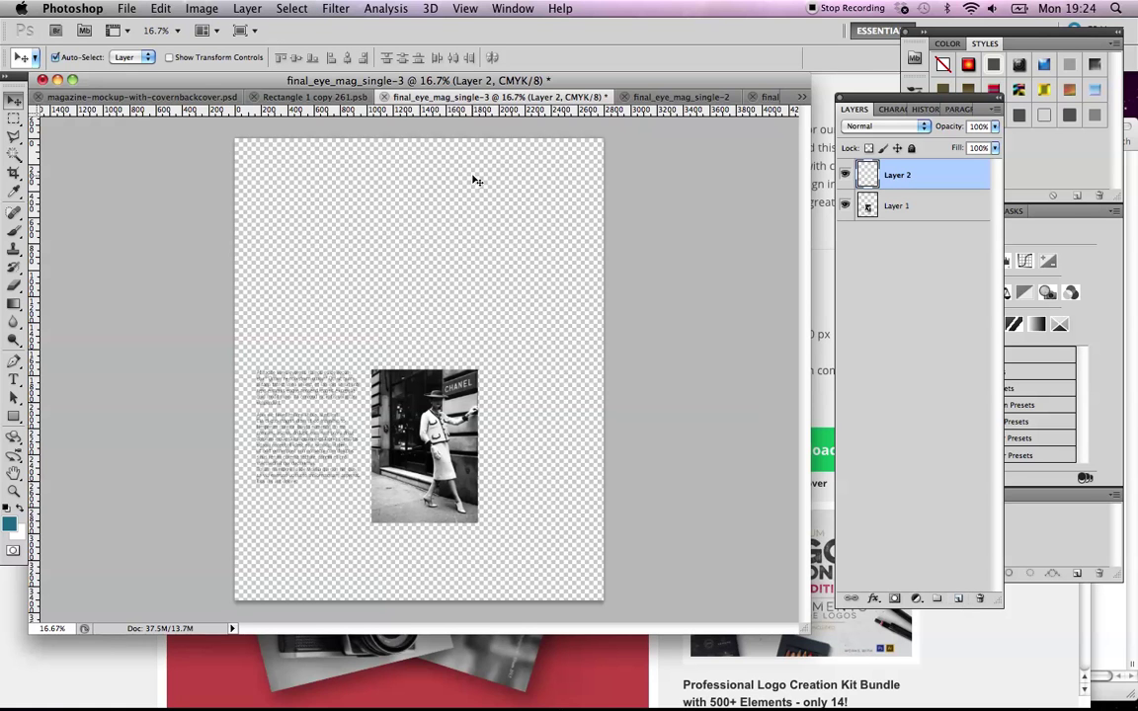
click(160, 8)
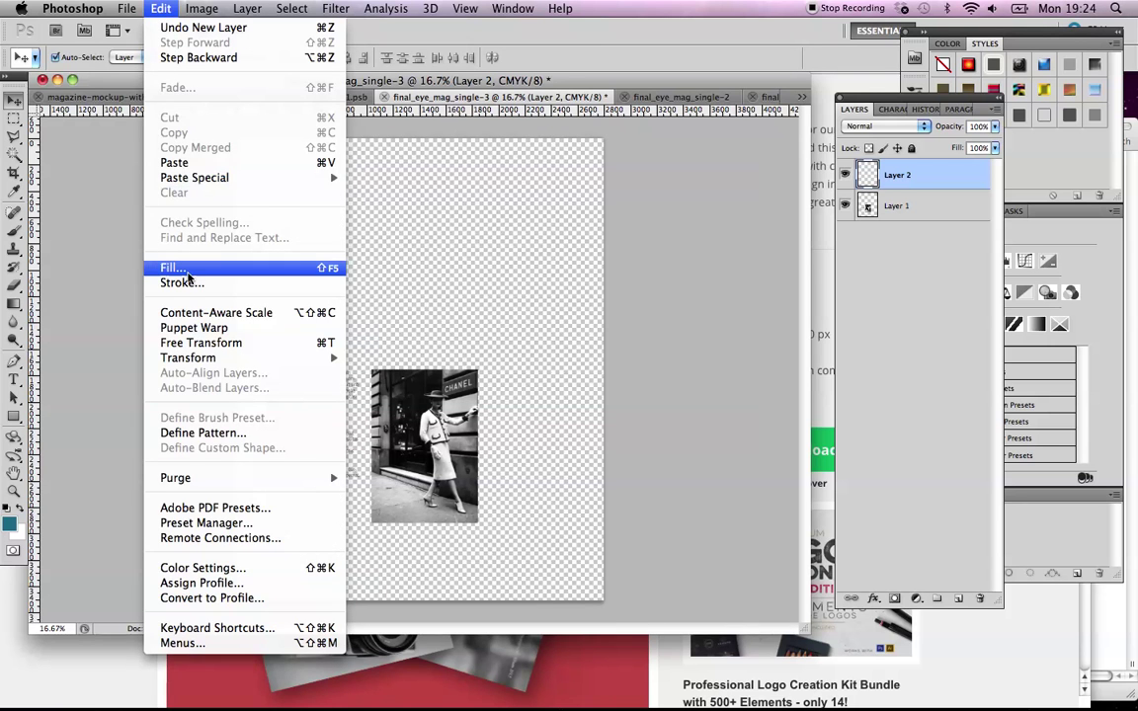
click(186, 274)
click(514, 290)
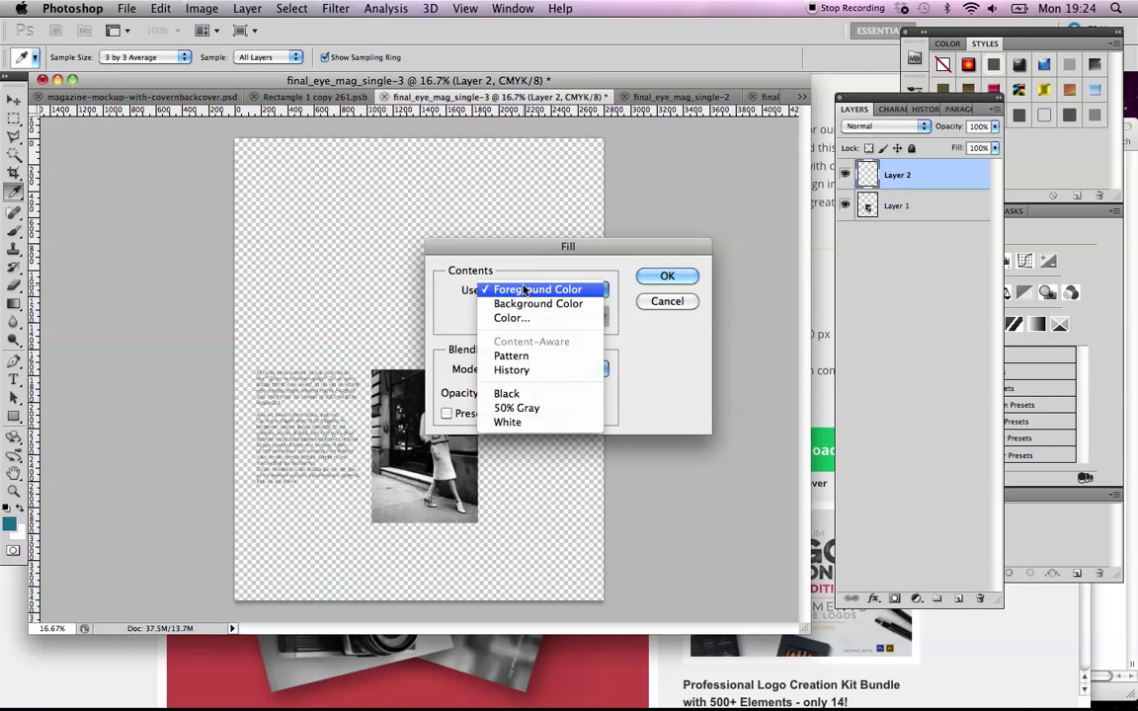
click(532, 422)
click(668, 277)
Move the white Layer 2 beneath Layer 1 and select the entire canvas
key(v)
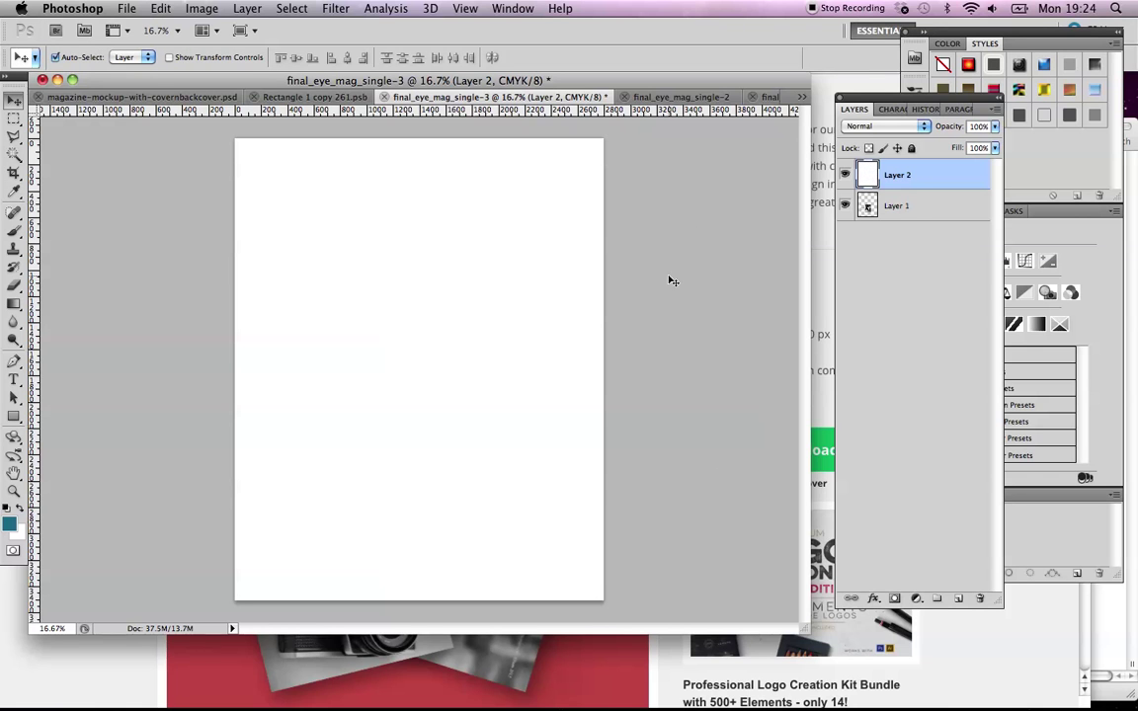
drag(904, 177, 909, 231)
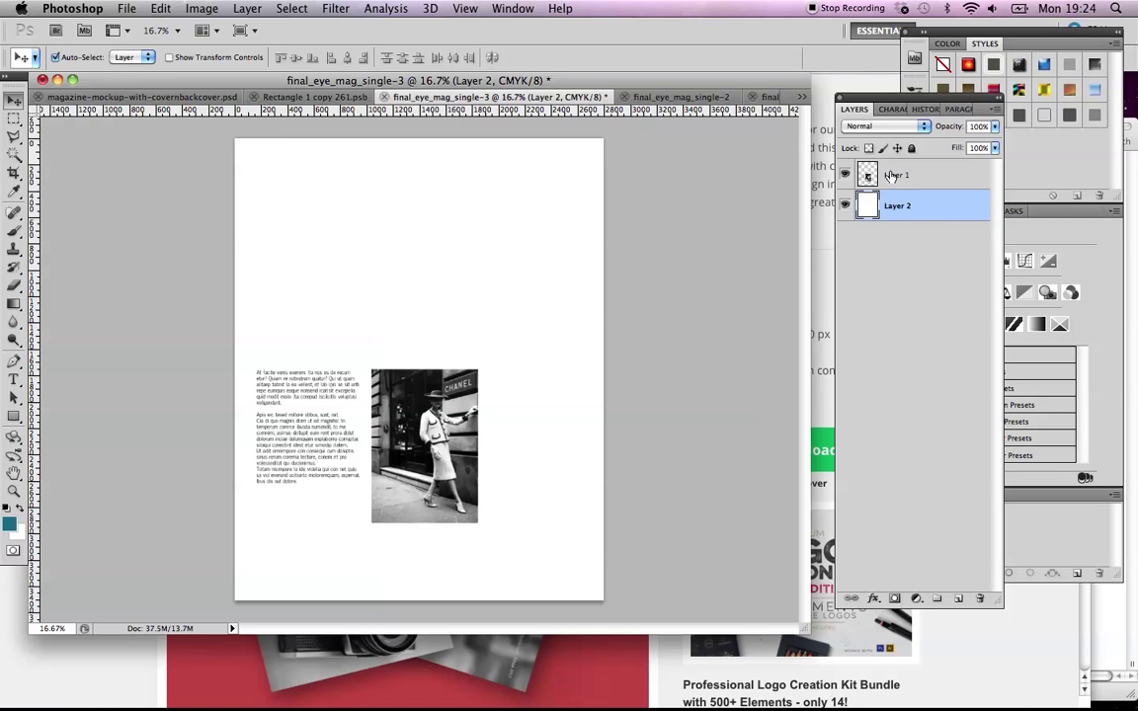
click(287, 9)
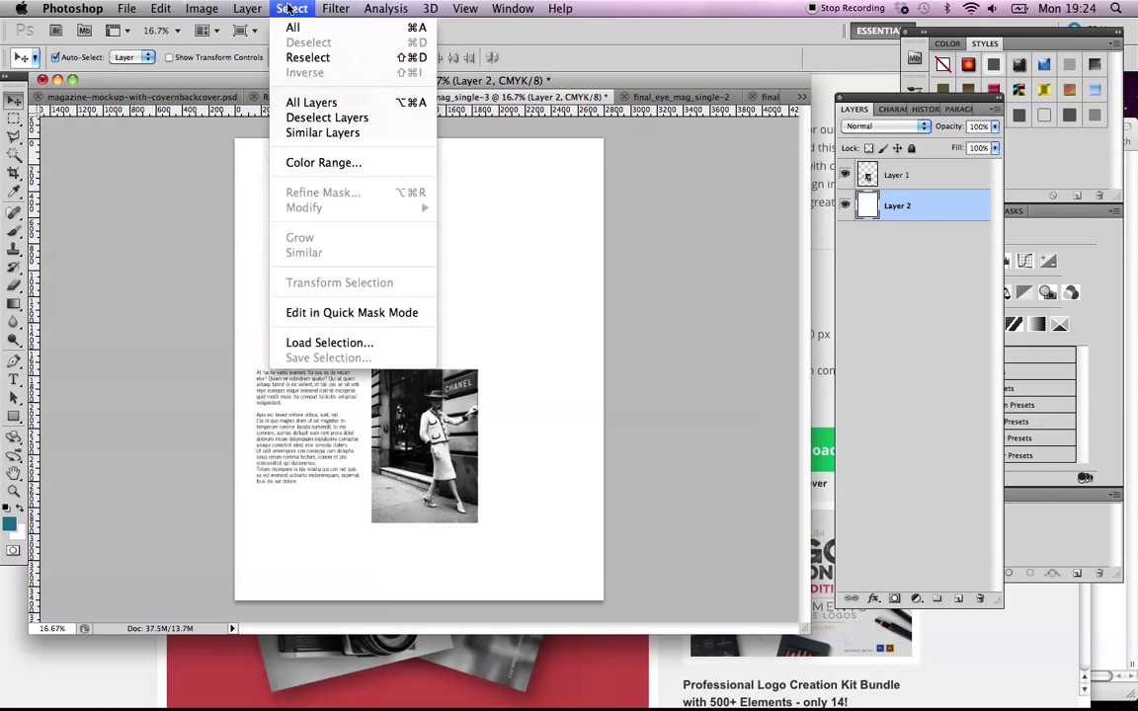
click(318, 118)
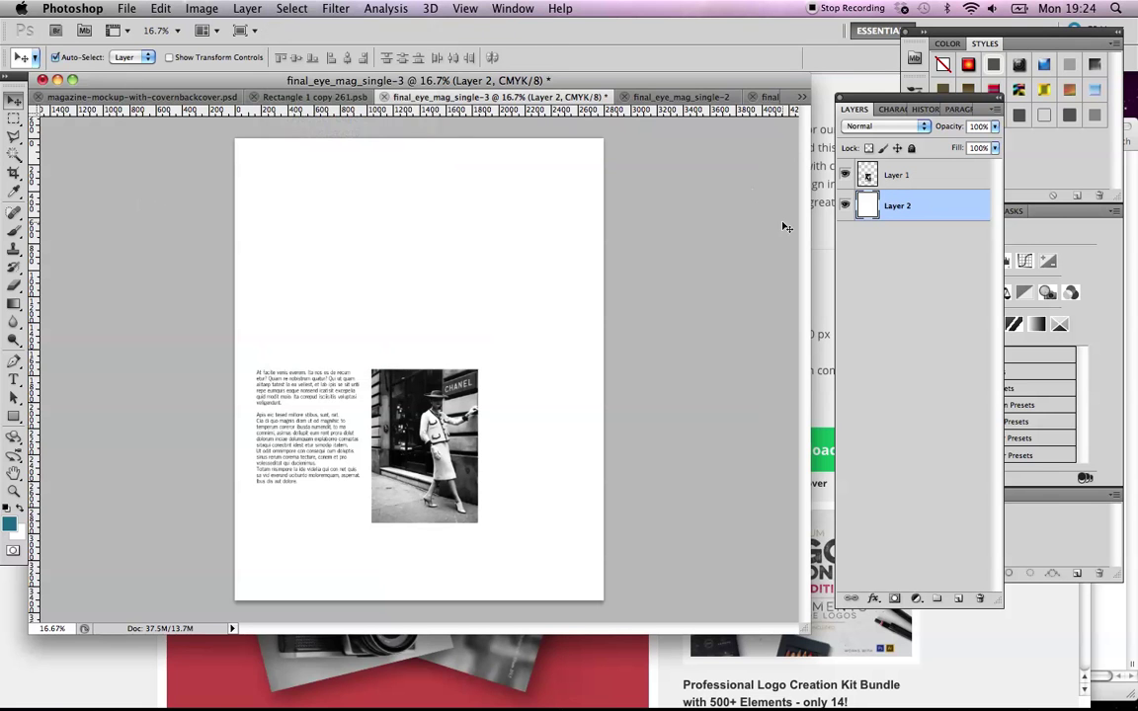
click(287, 9)
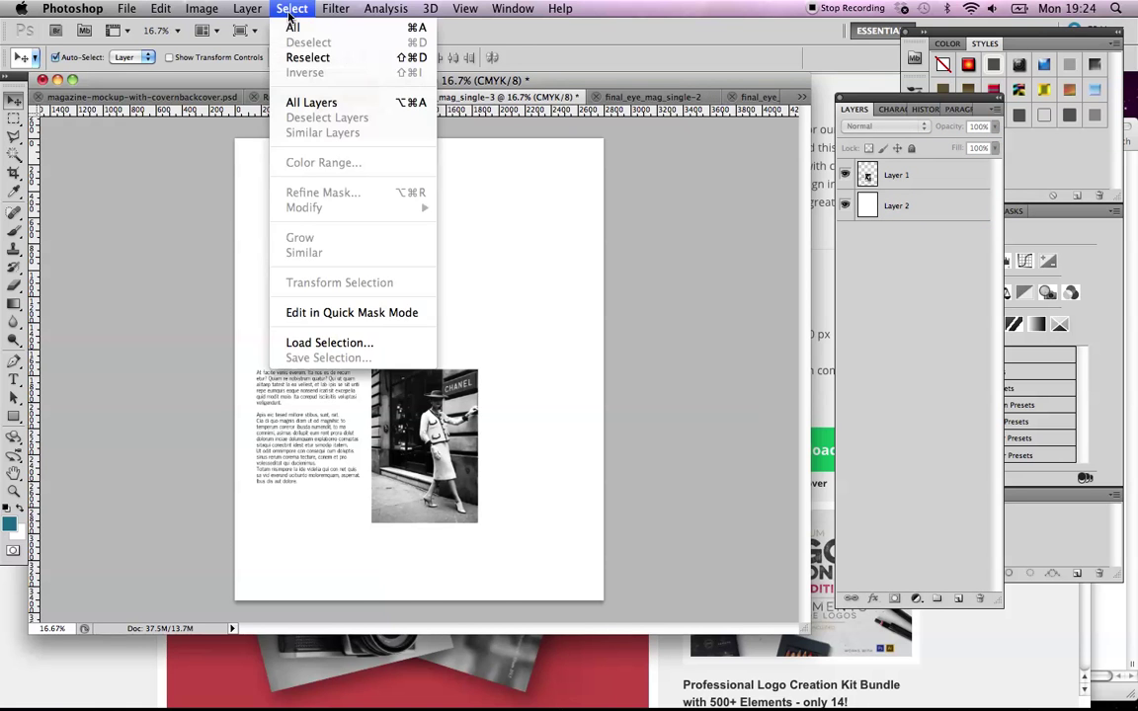
click(291, 30)
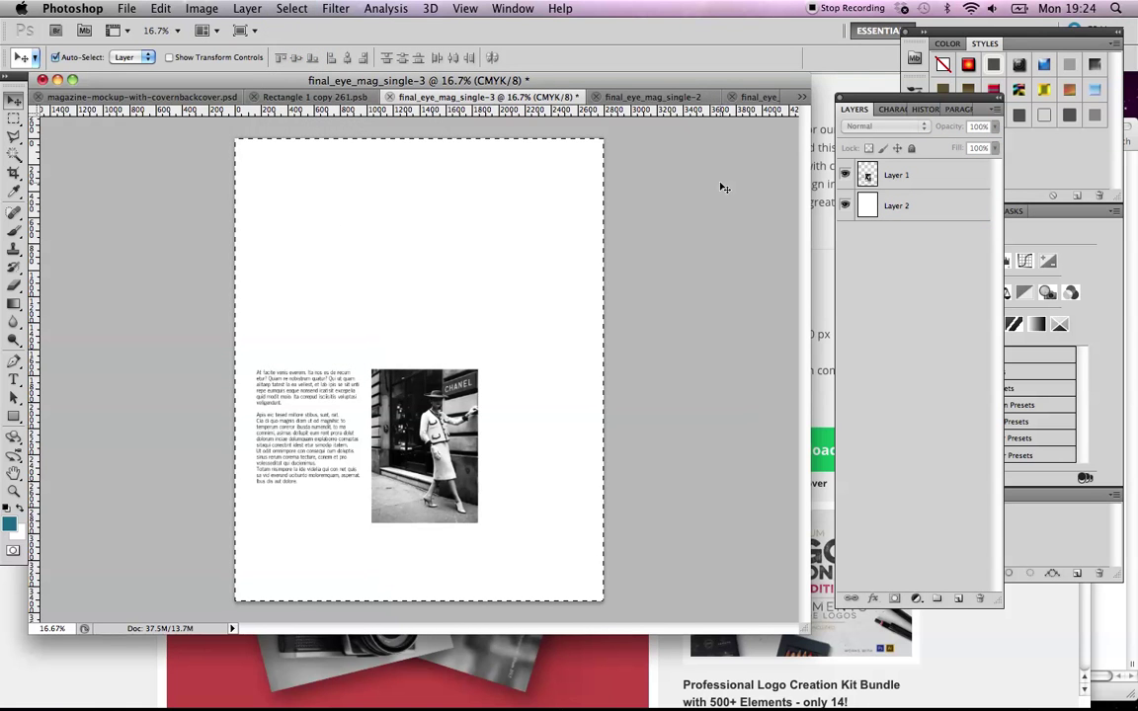
Copy Merged the Chanel page, paste it into Rectangle 1 copy 261.psb, and raise Layer 5
click(159, 7)
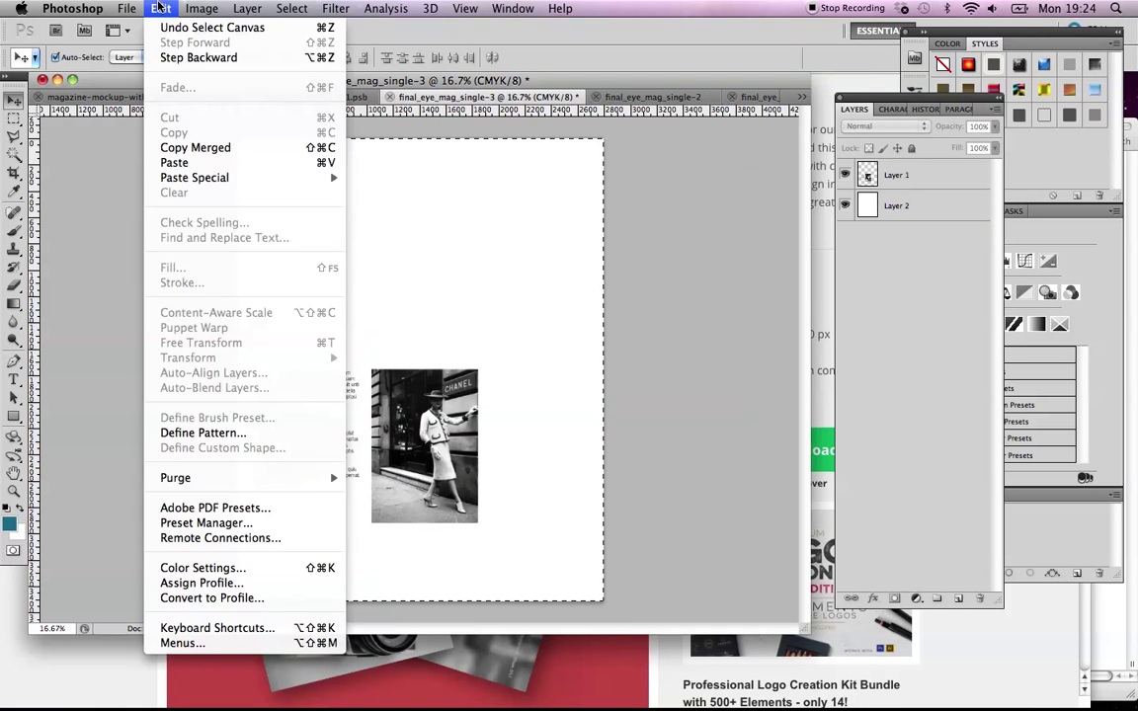
click(195, 148)
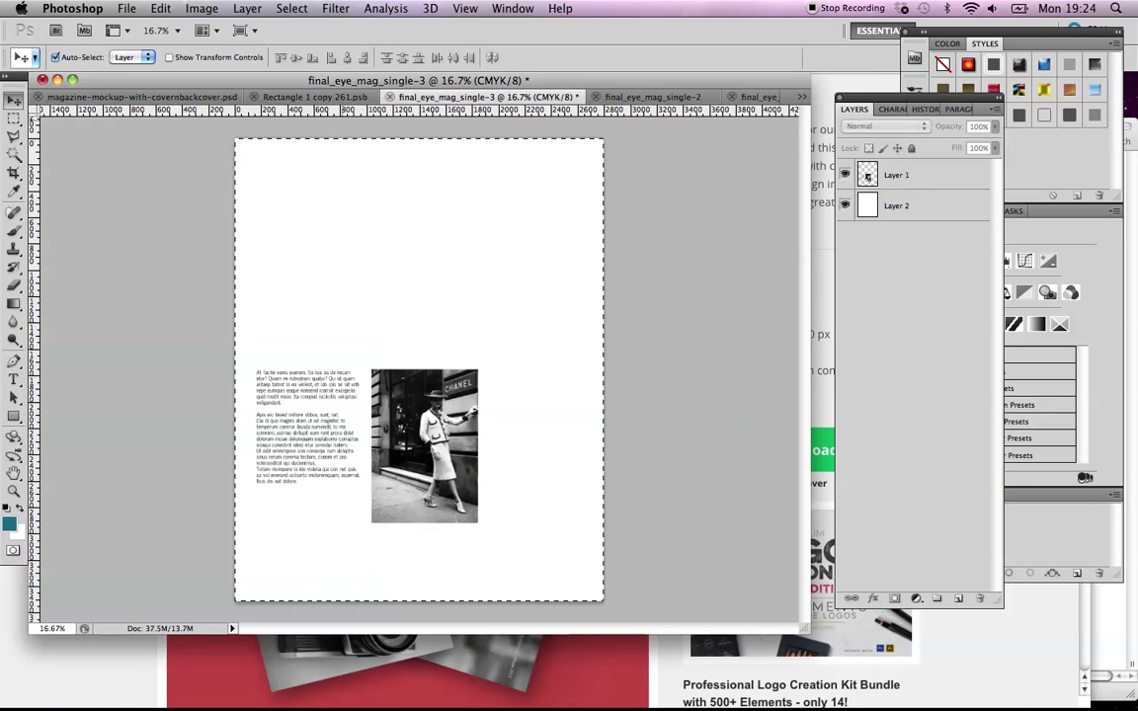
click(312, 98)
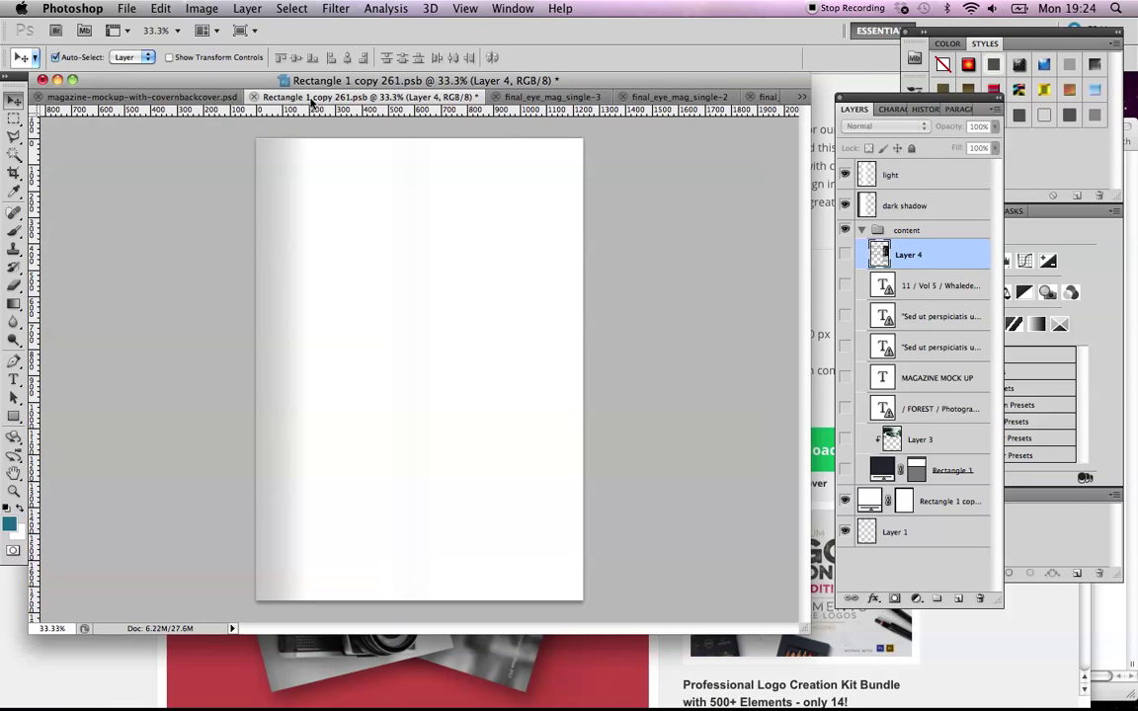
click(161, 8)
click(183, 162)
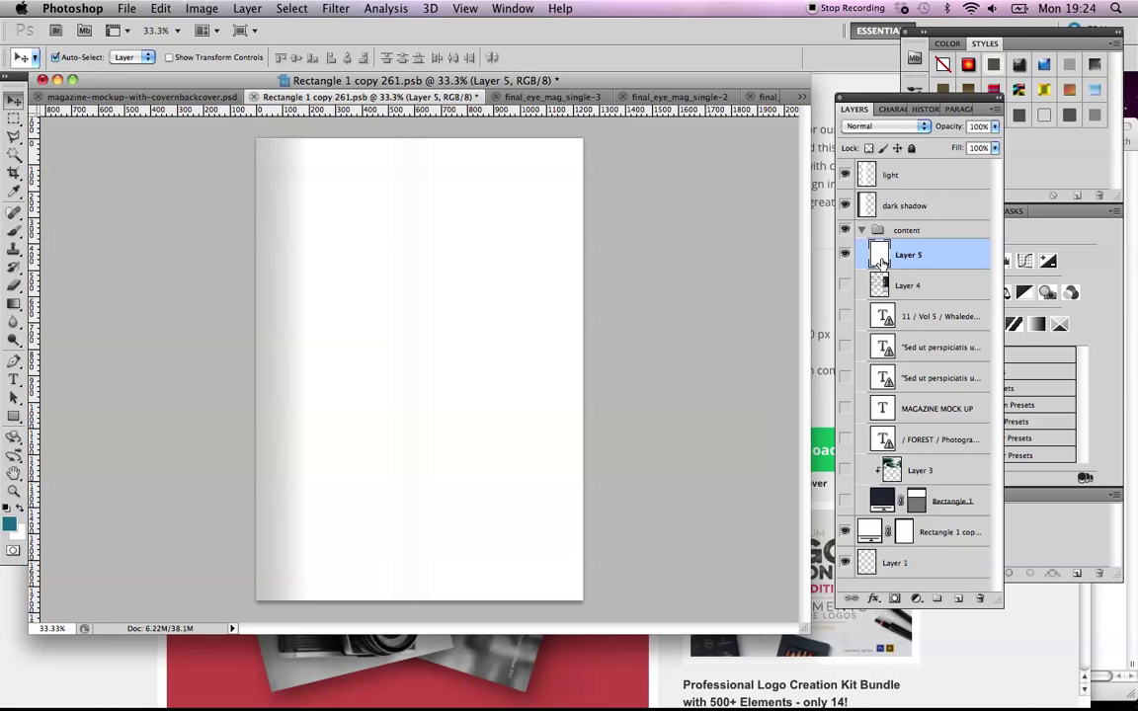
drag(881, 261, 881, 230)
With Layer 1 active, Copy Merged again and paste it into Rectangle 1 copy 261.psb as Layer 6
click(563, 98)
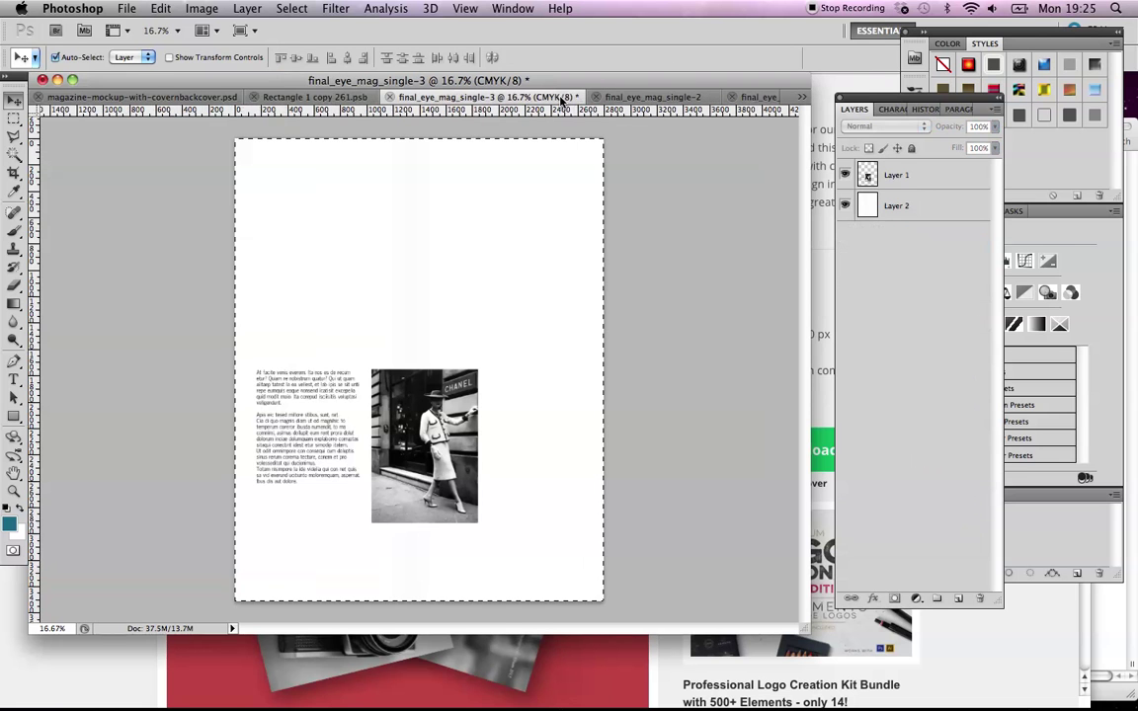
click(161, 9)
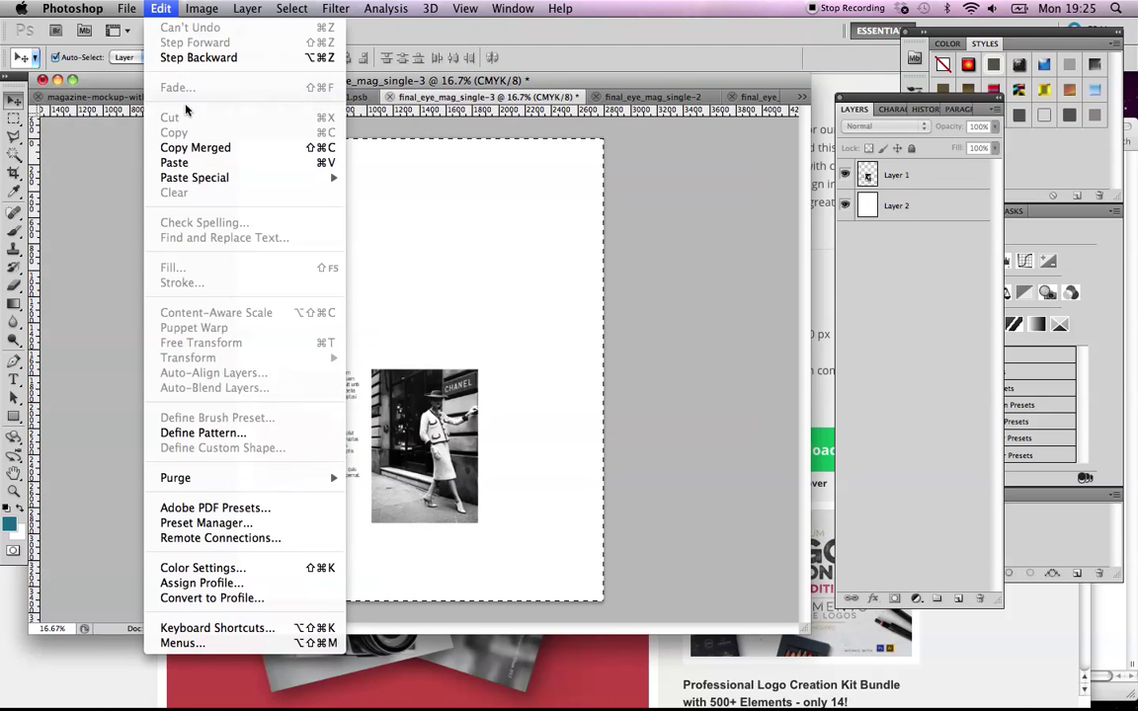
click(431, 202)
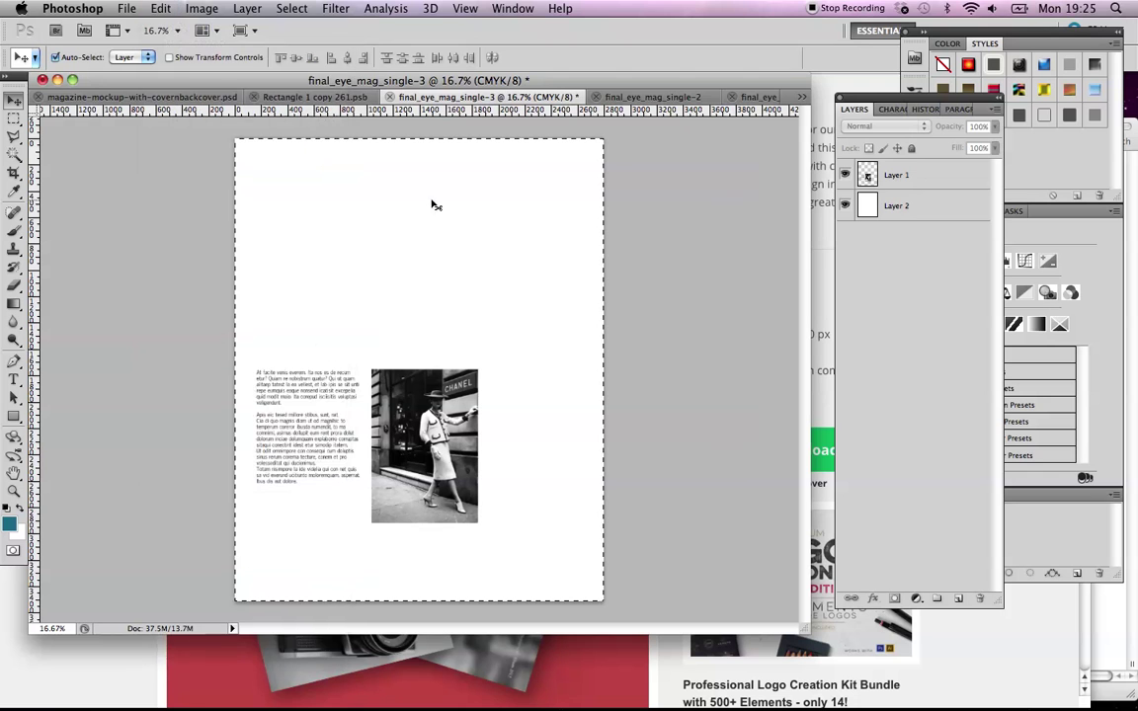
click(913, 178)
click(158, 9)
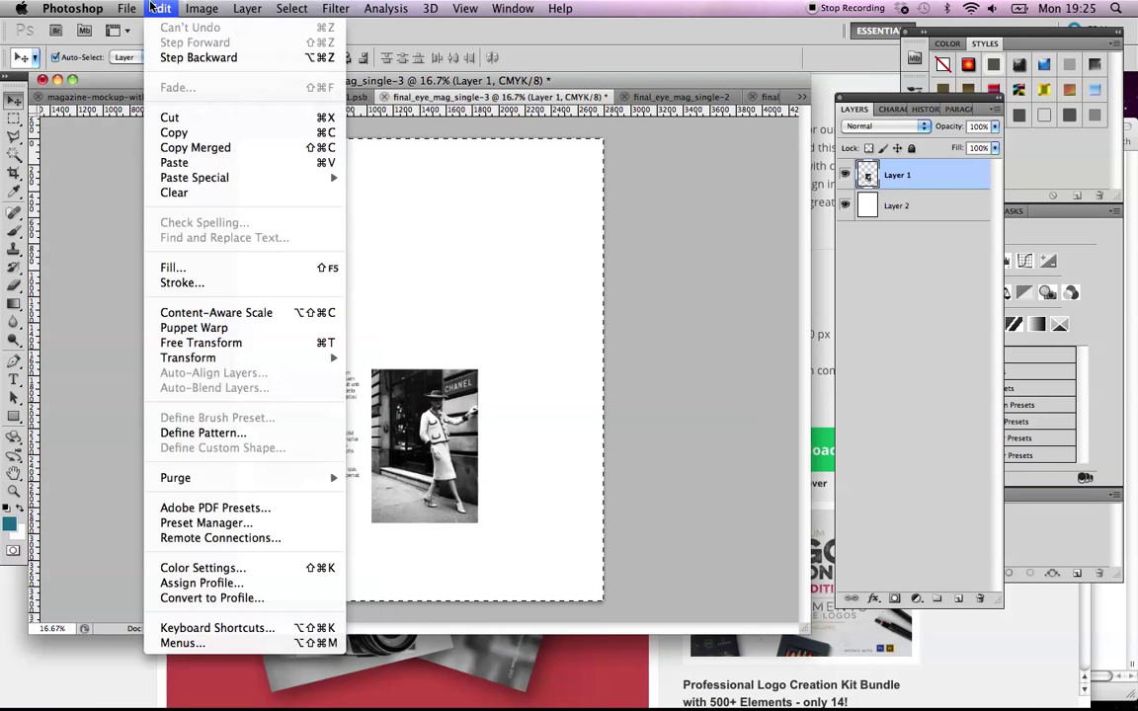
click(187, 147)
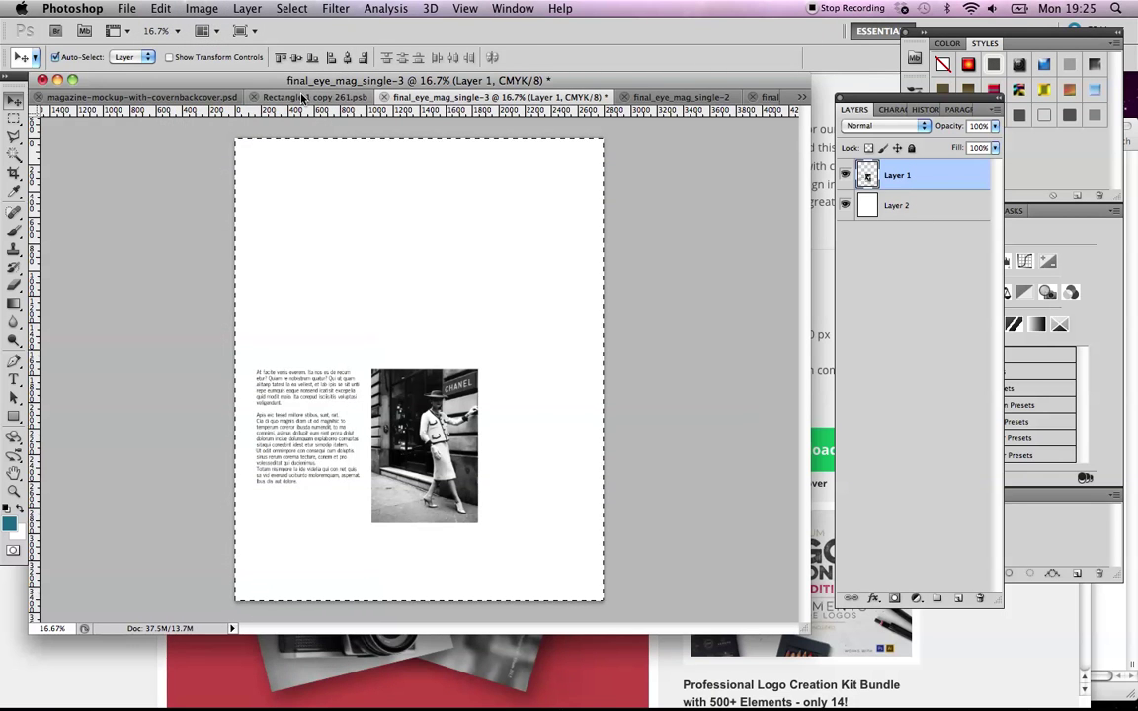
click(303, 98)
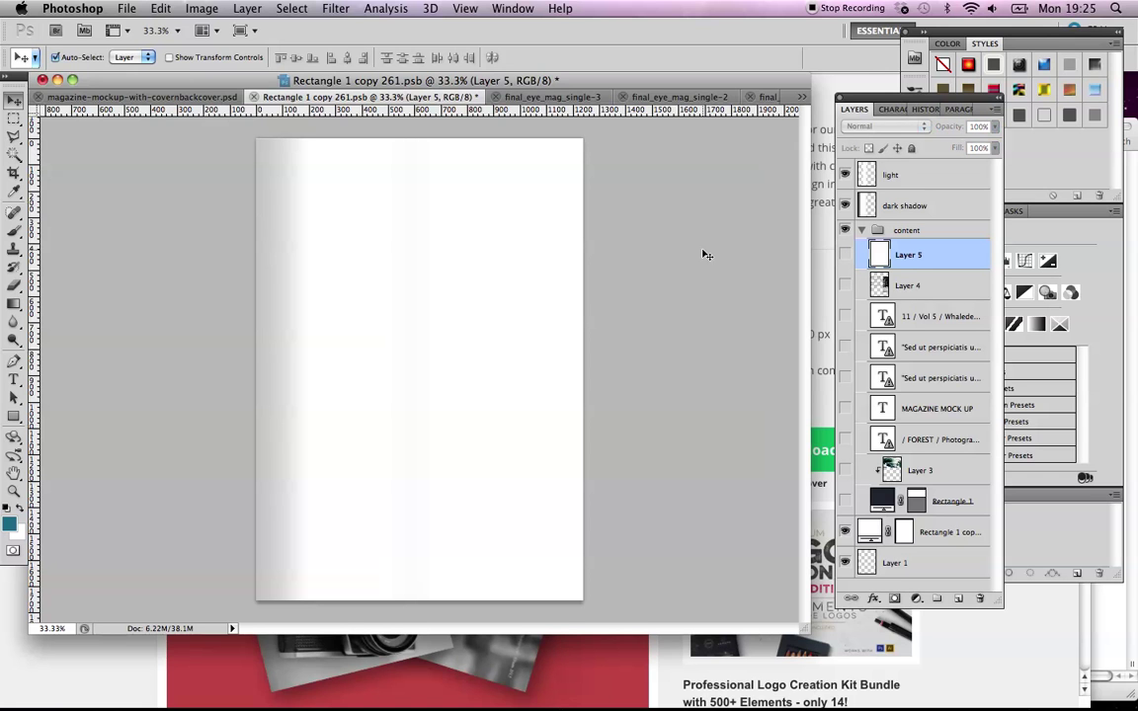
click(160, 9)
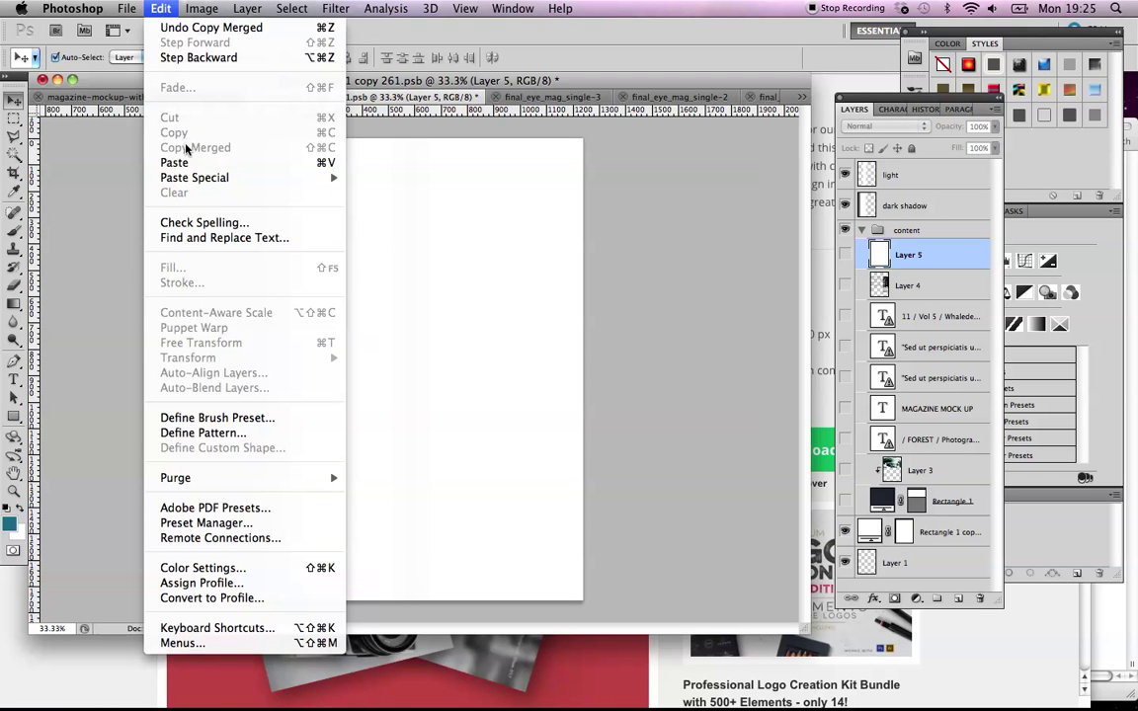
click(173, 163)
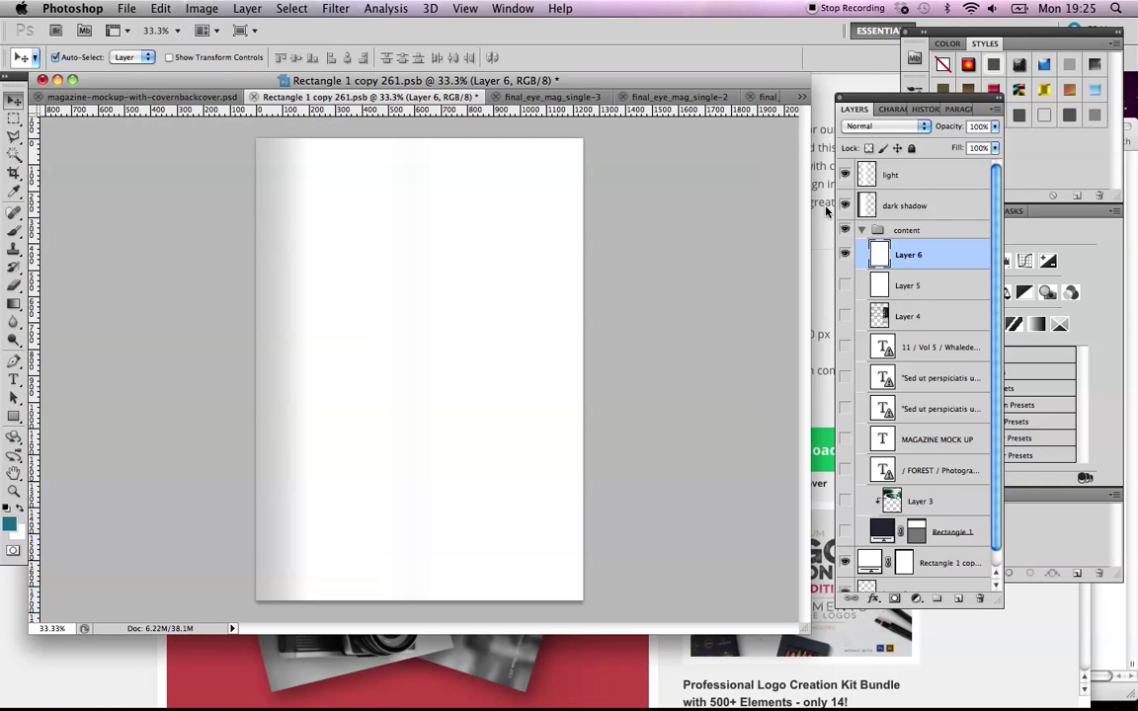
Scale pasted Layer 6 to about 44%, move it higher on the page, and commit
key(super+t)
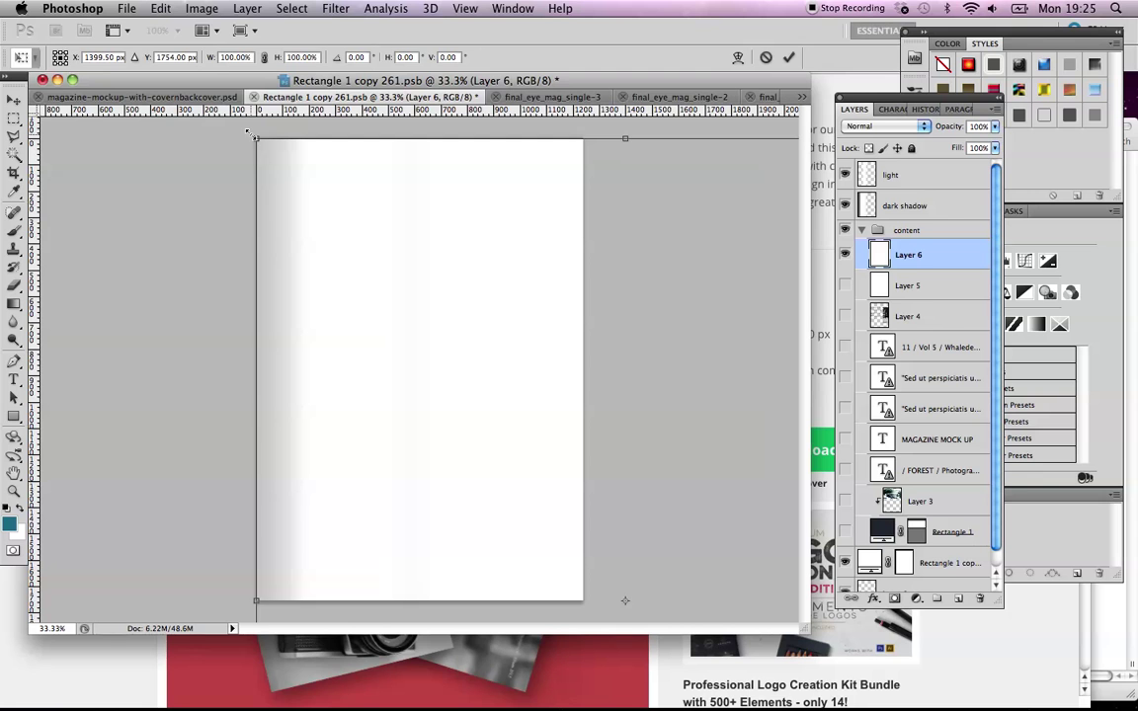
key(Return)
click(169, 9)
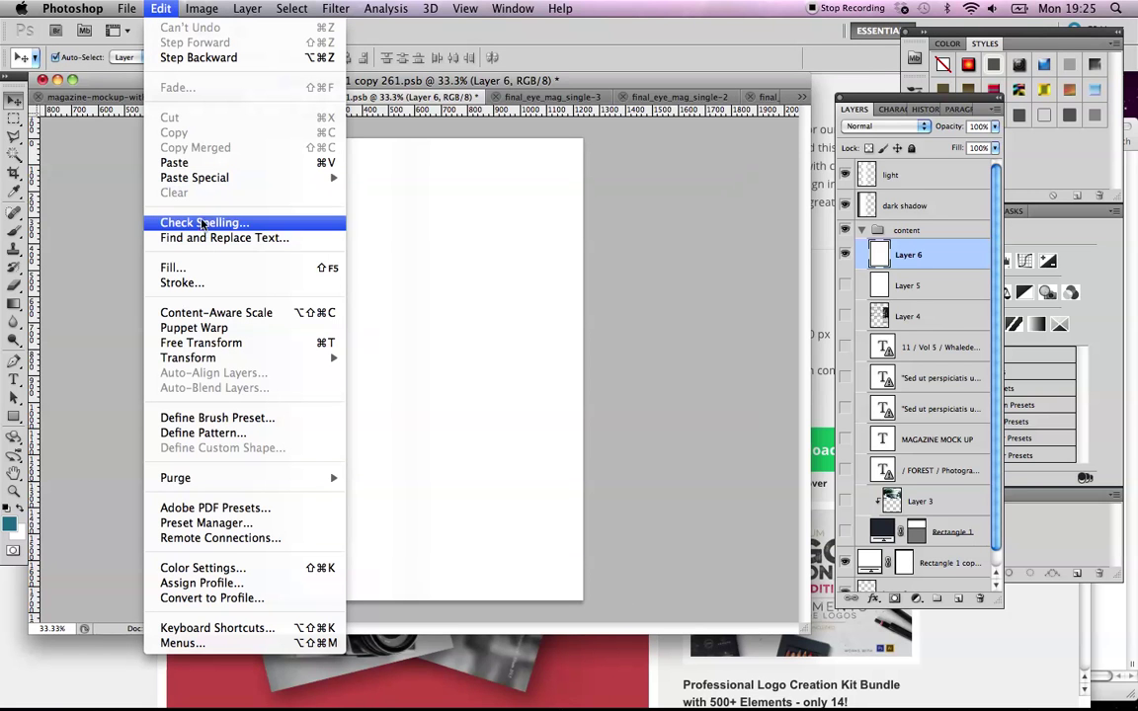
mouse_move(222, 365)
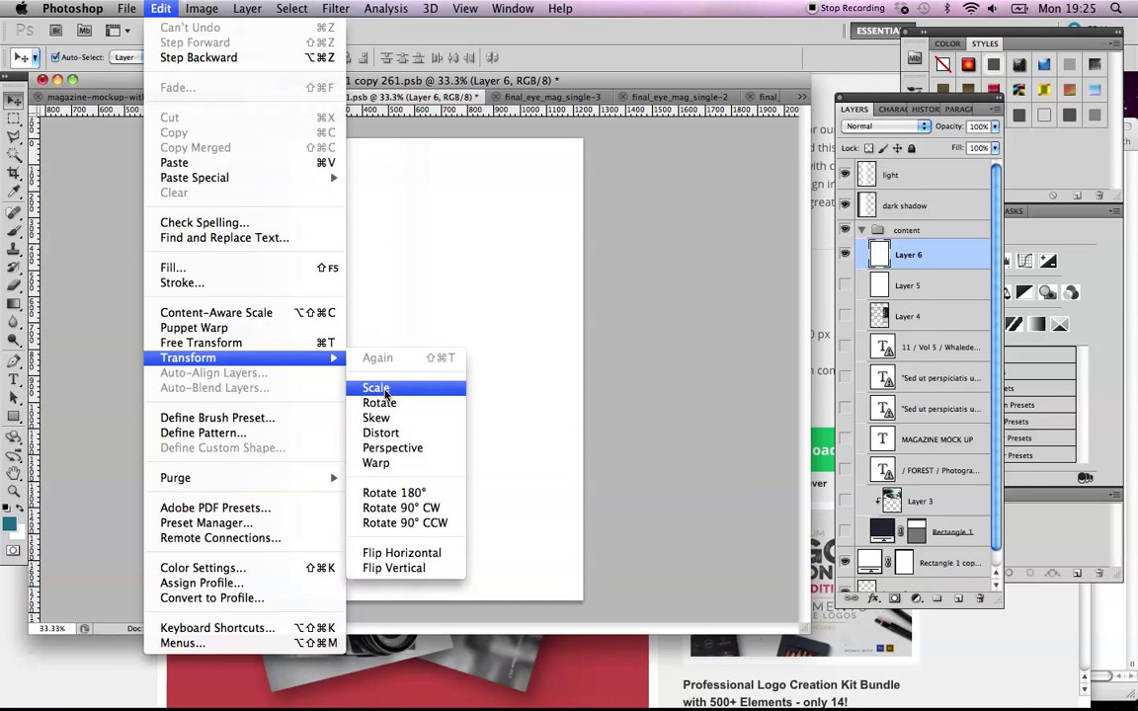
click(385, 387)
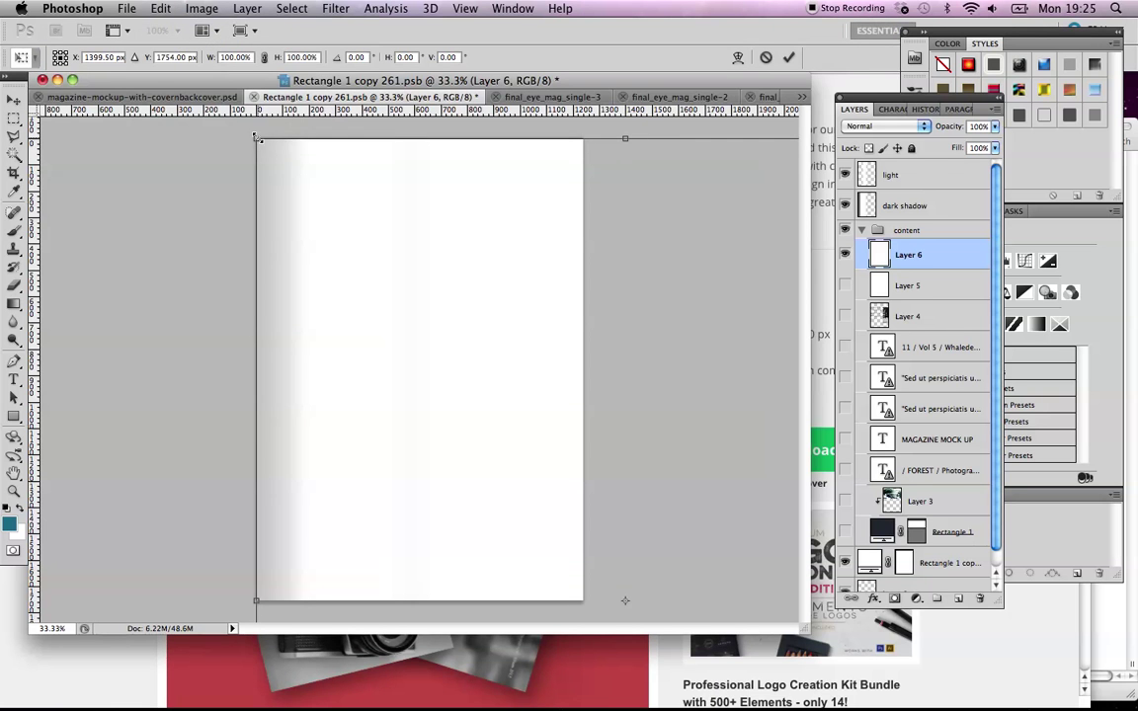
drag(256, 137, 584, 459)
drag(630, 543, 341, 186)
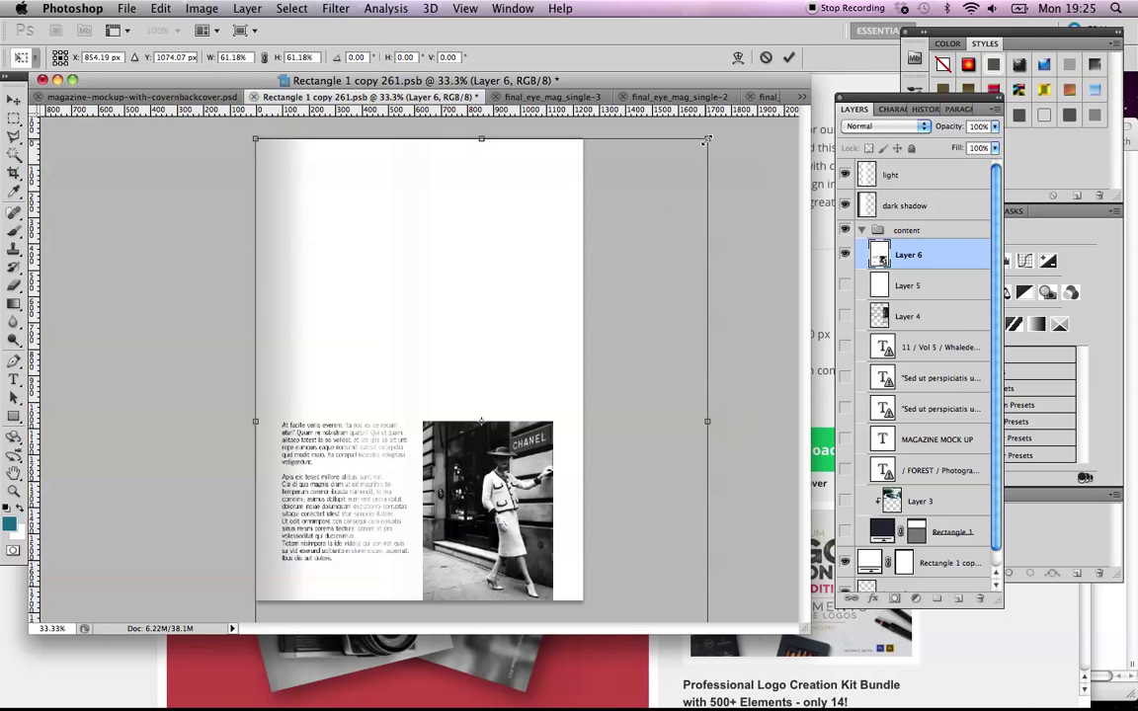
drag(706, 141, 560, 278)
drag(410, 547, 414, 443)
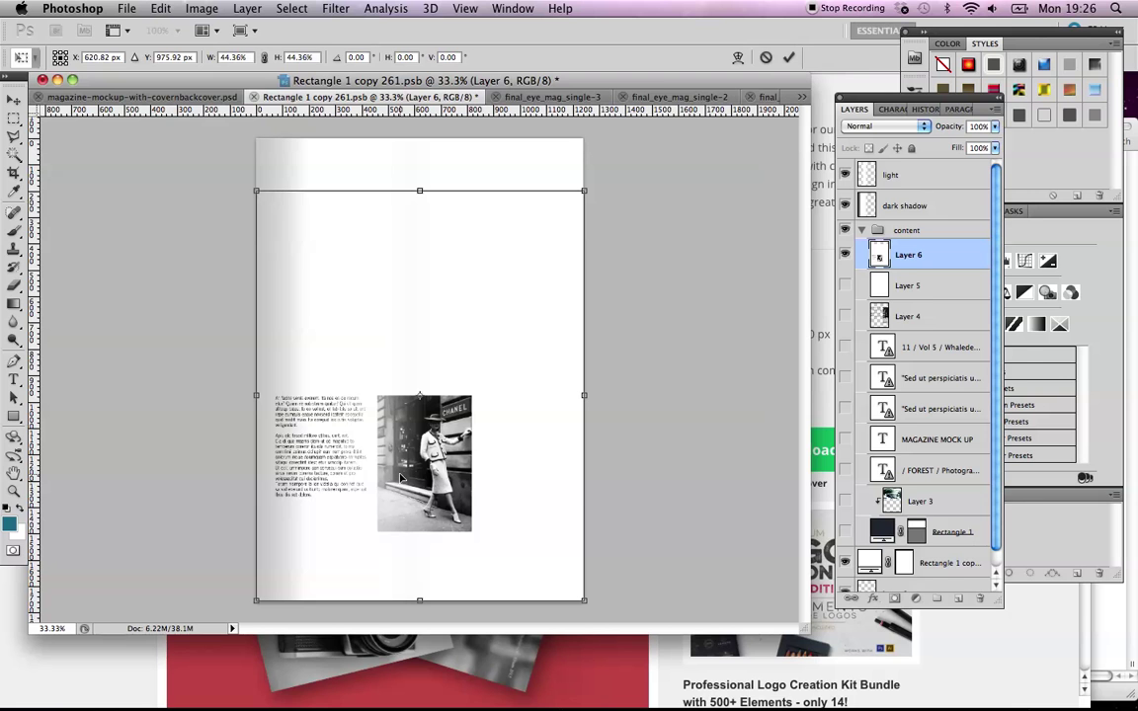
key(Return)
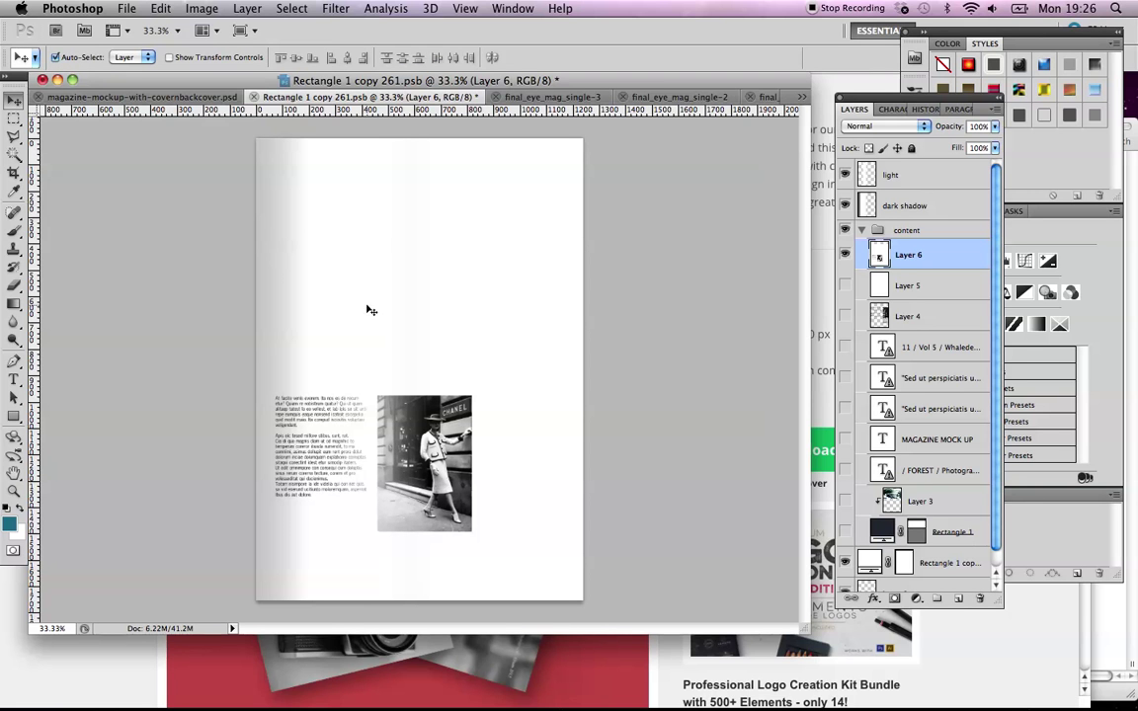
Save the page and check the Chanel photo on the mockup by toggling the 5left layer
click(129, 8)
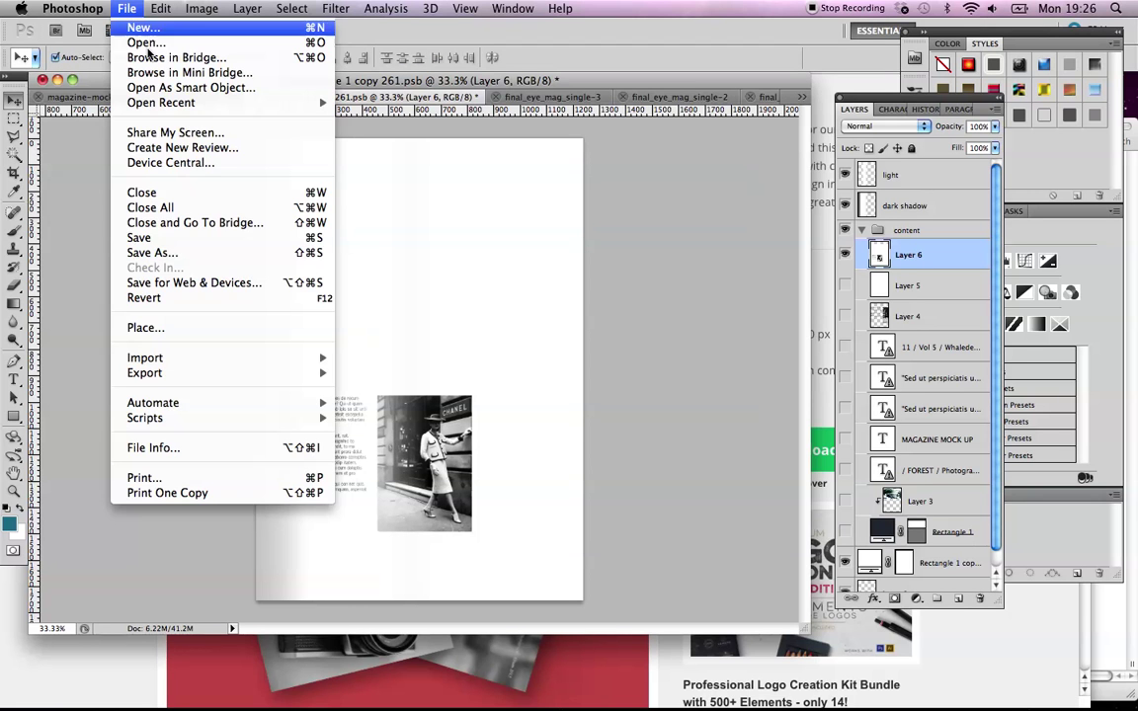
click(161, 219)
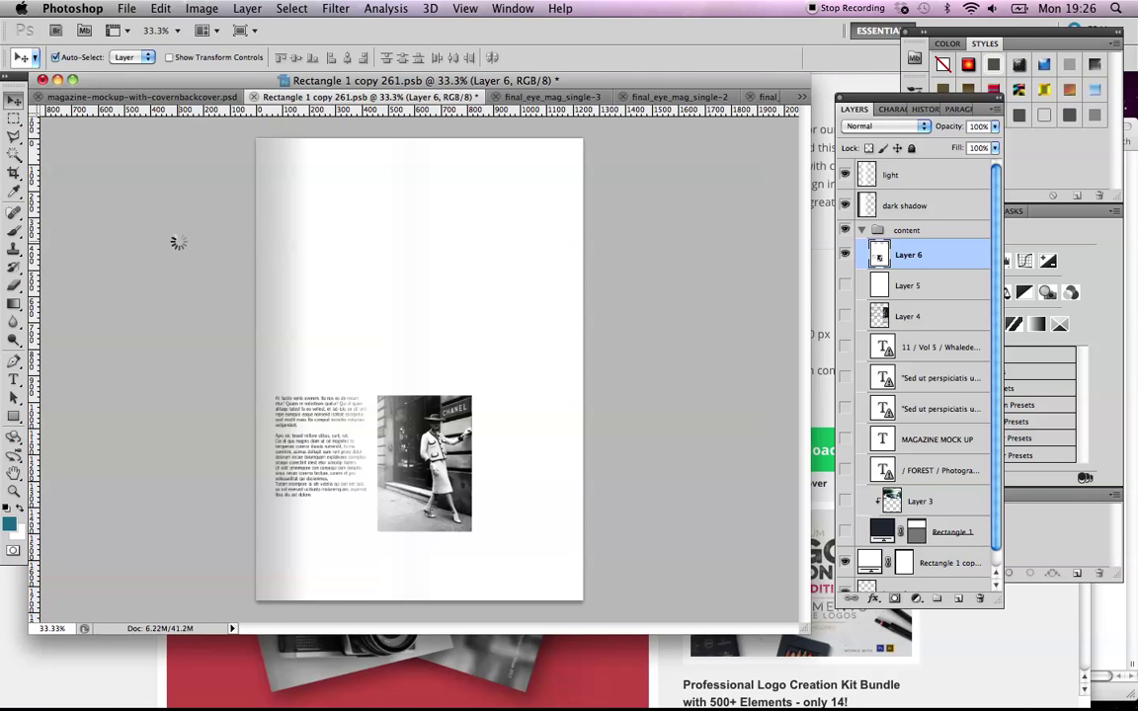
click(182, 98)
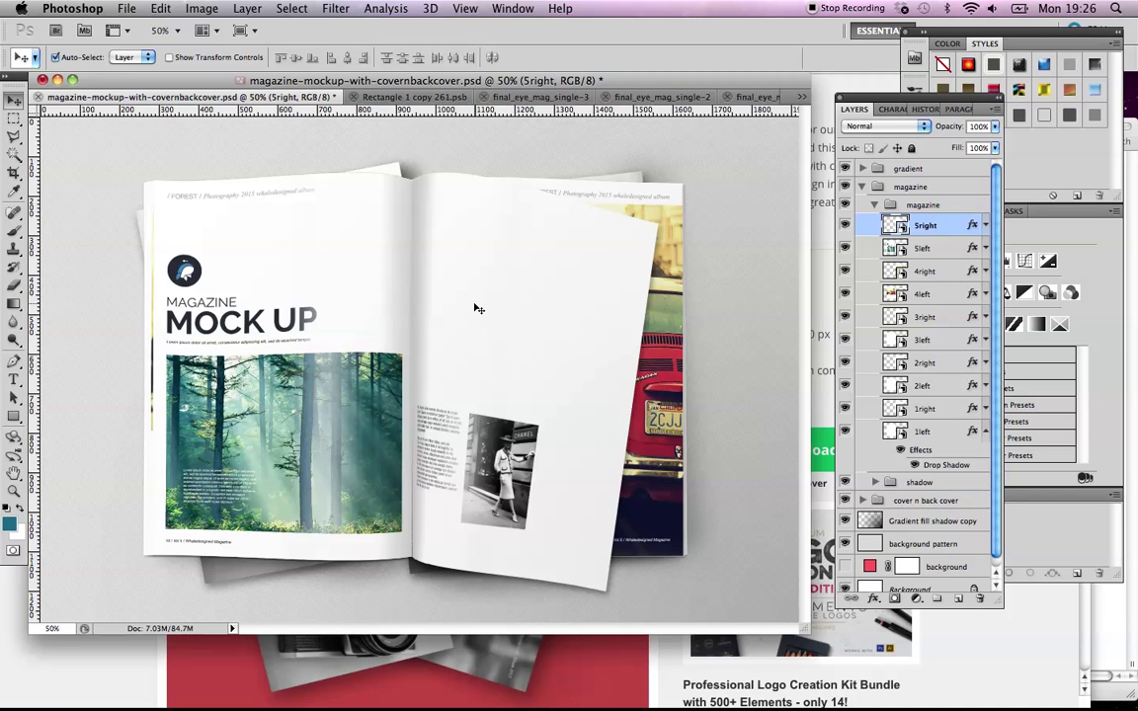
click(845, 248)
click(844, 248)
Open the 5left smart object with Keep Layers, no text update, and expand its content group
double_click(901, 251)
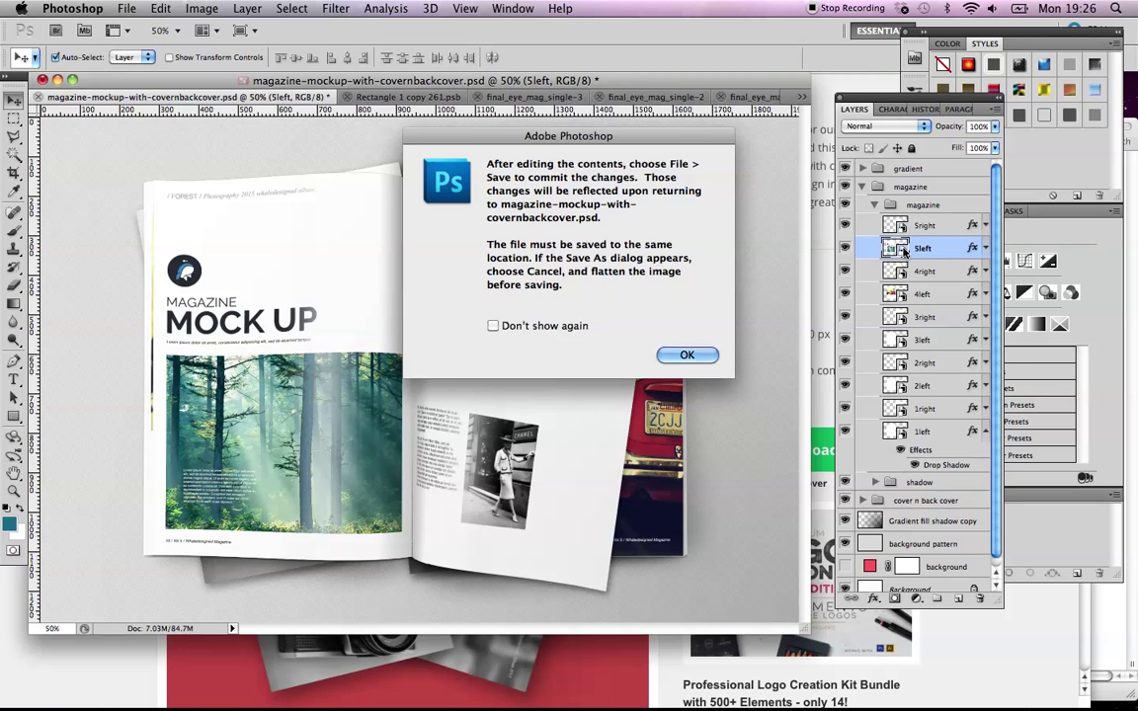
click(688, 356)
click(684, 283)
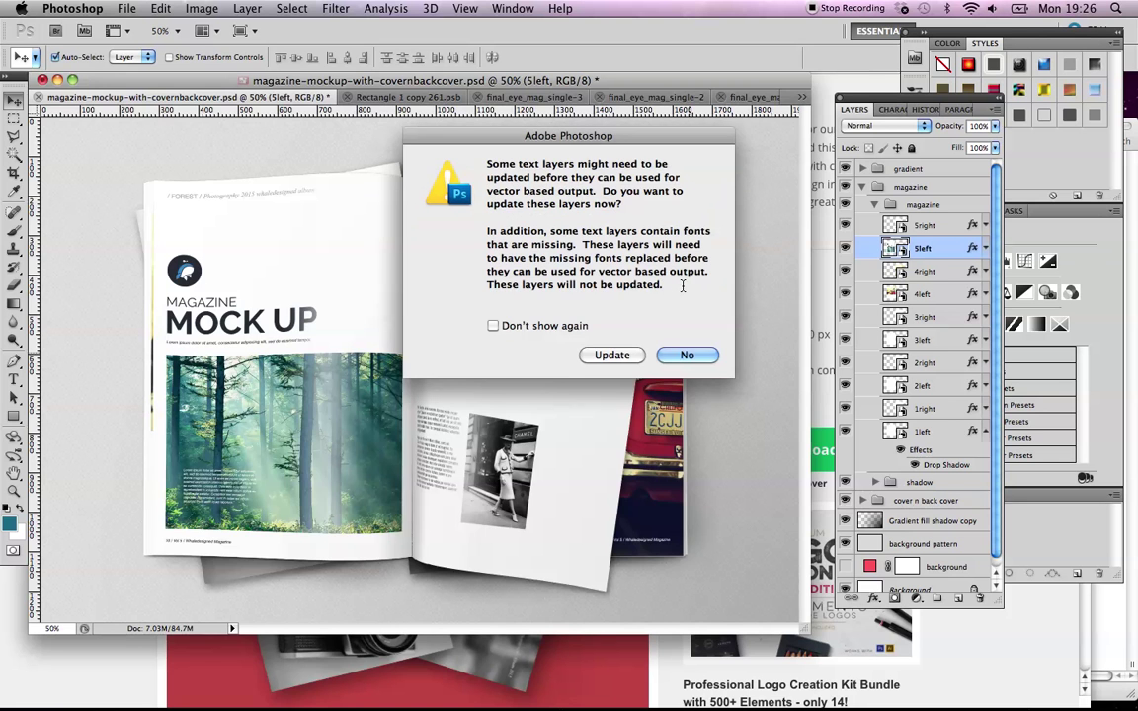
click(679, 353)
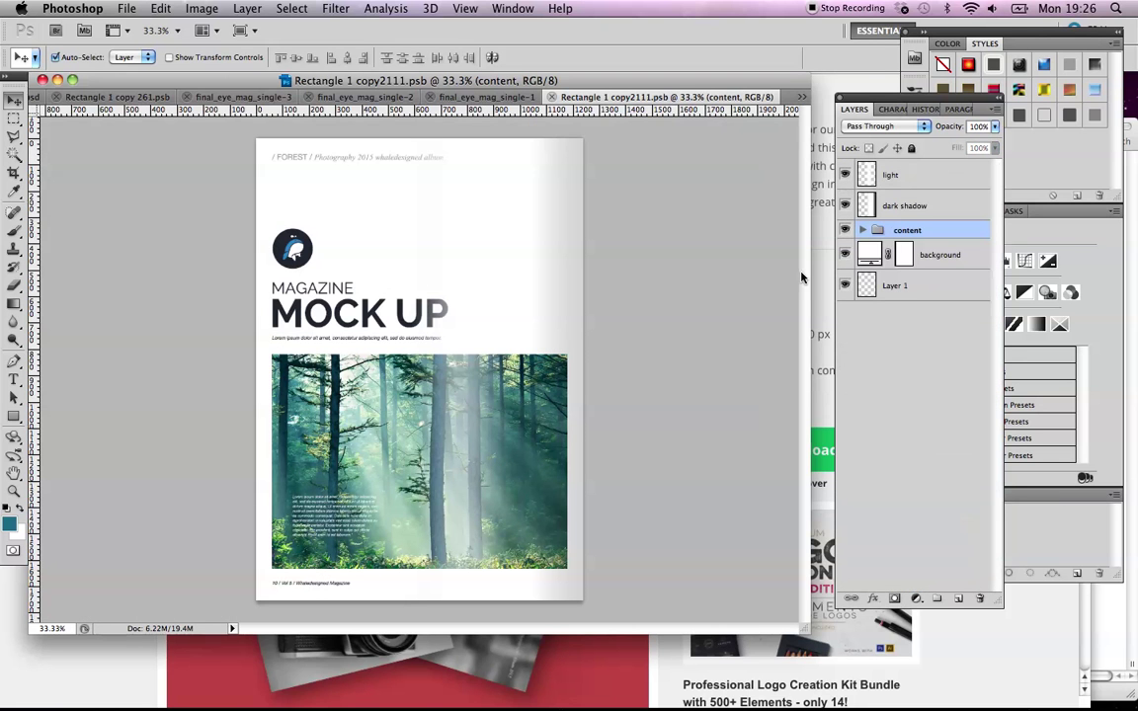
click(863, 231)
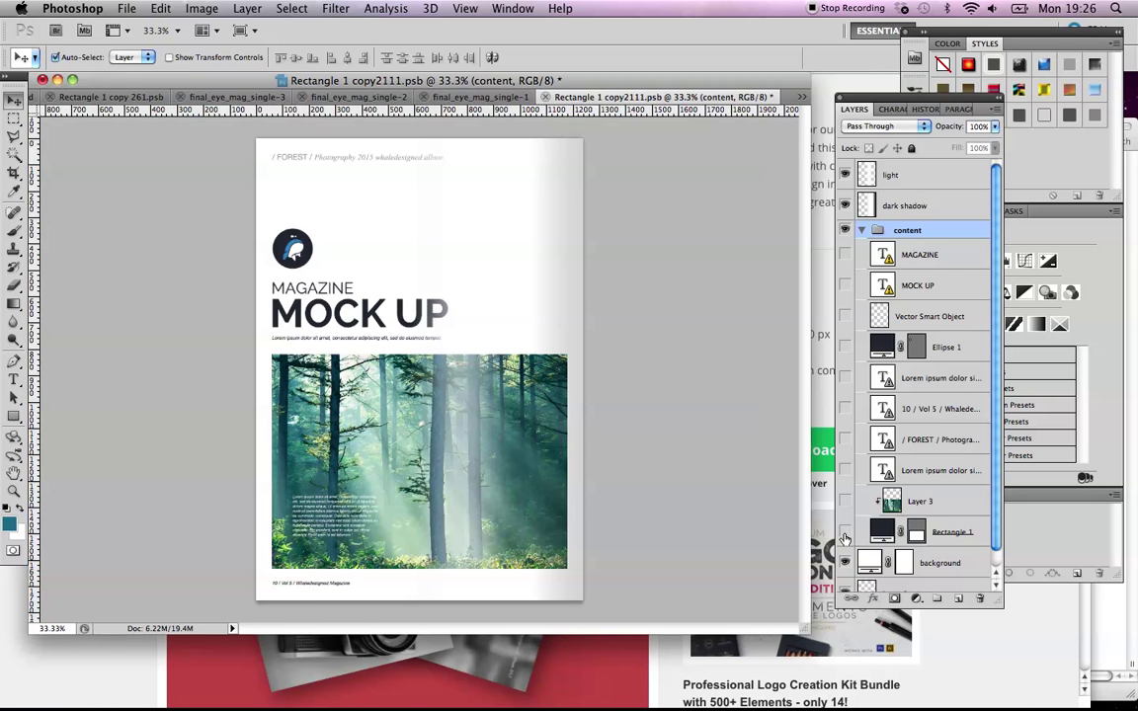
In final_eye_mag_single-2, add a white-filled Layer 2 beneath the Coco Chanel layout
click(453, 98)
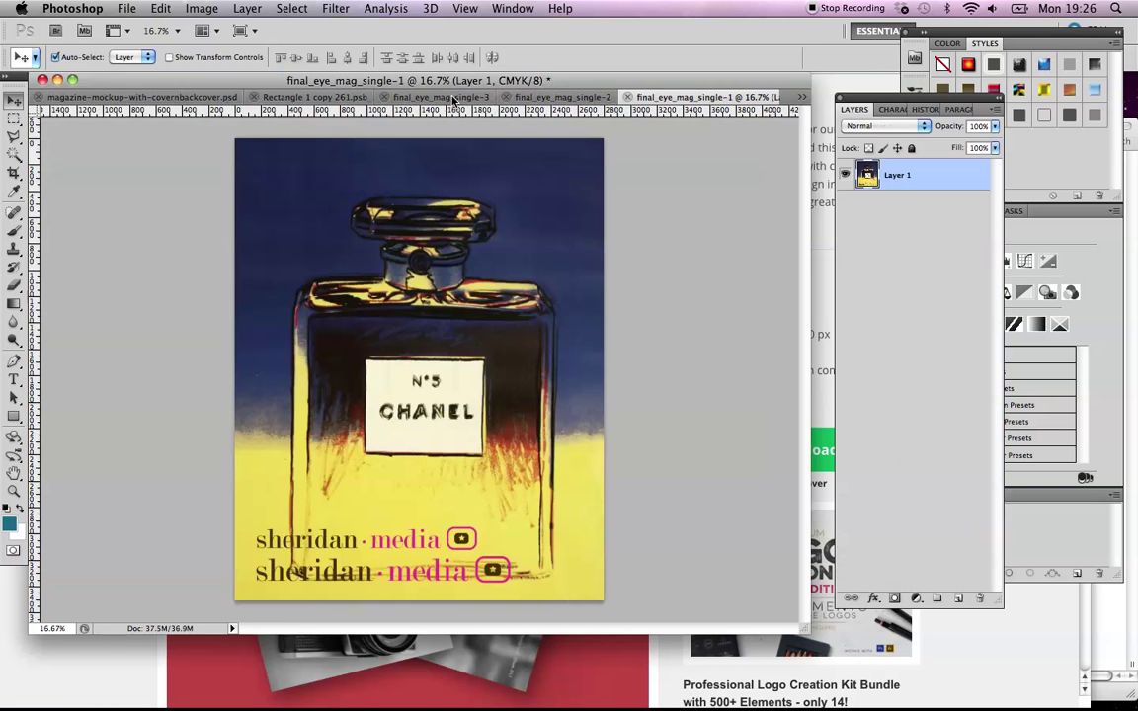
click(417, 99)
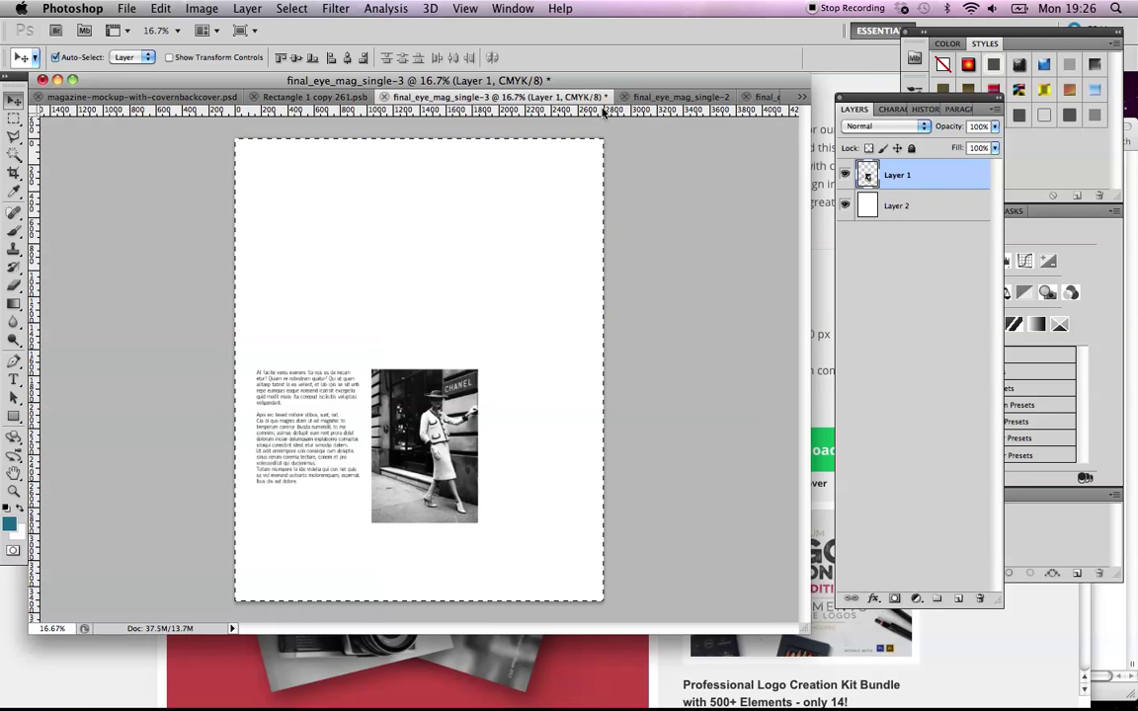
click(652, 98)
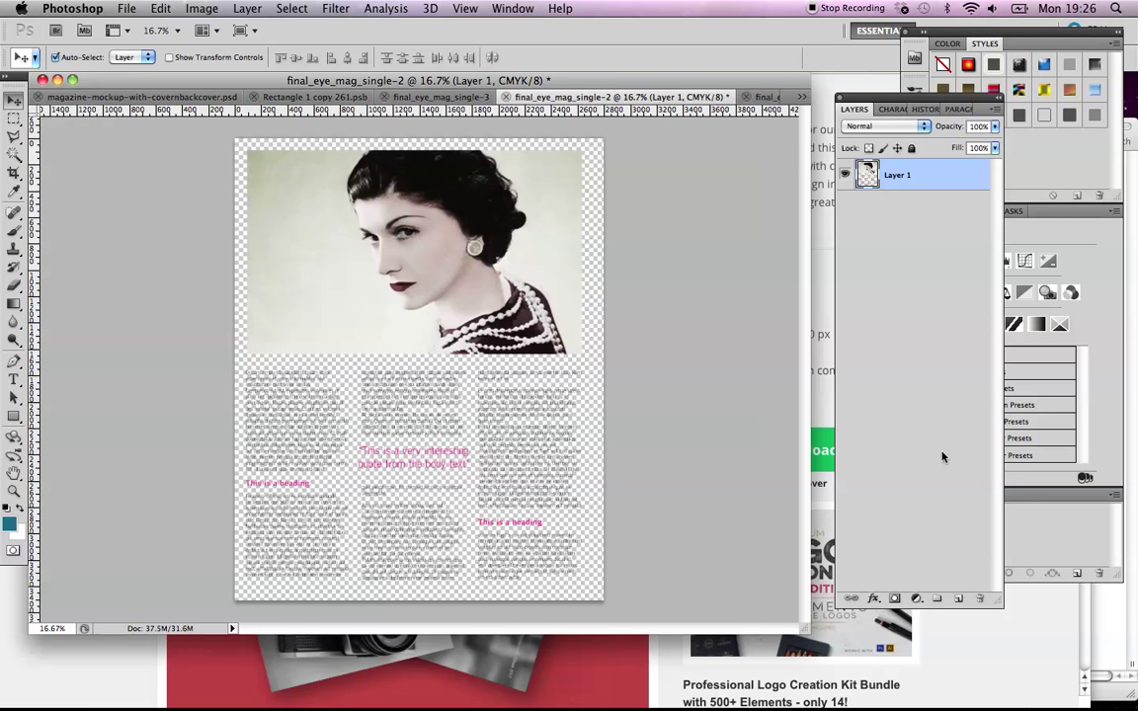
click(959, 599)
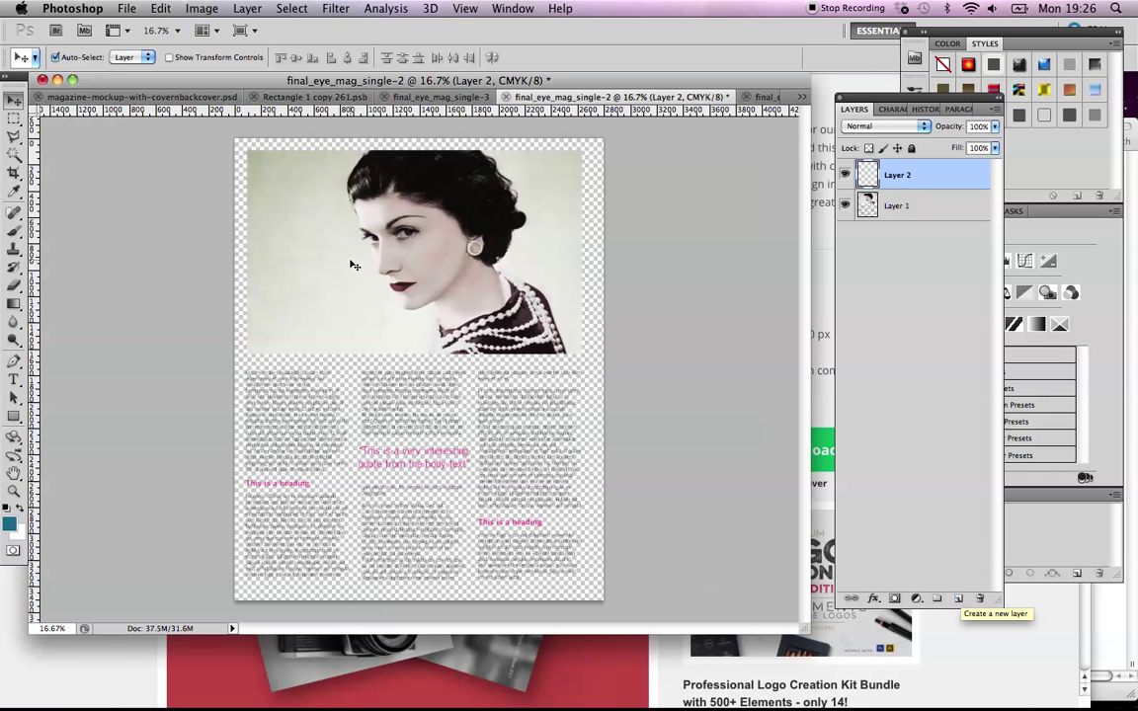
click(158, 9)
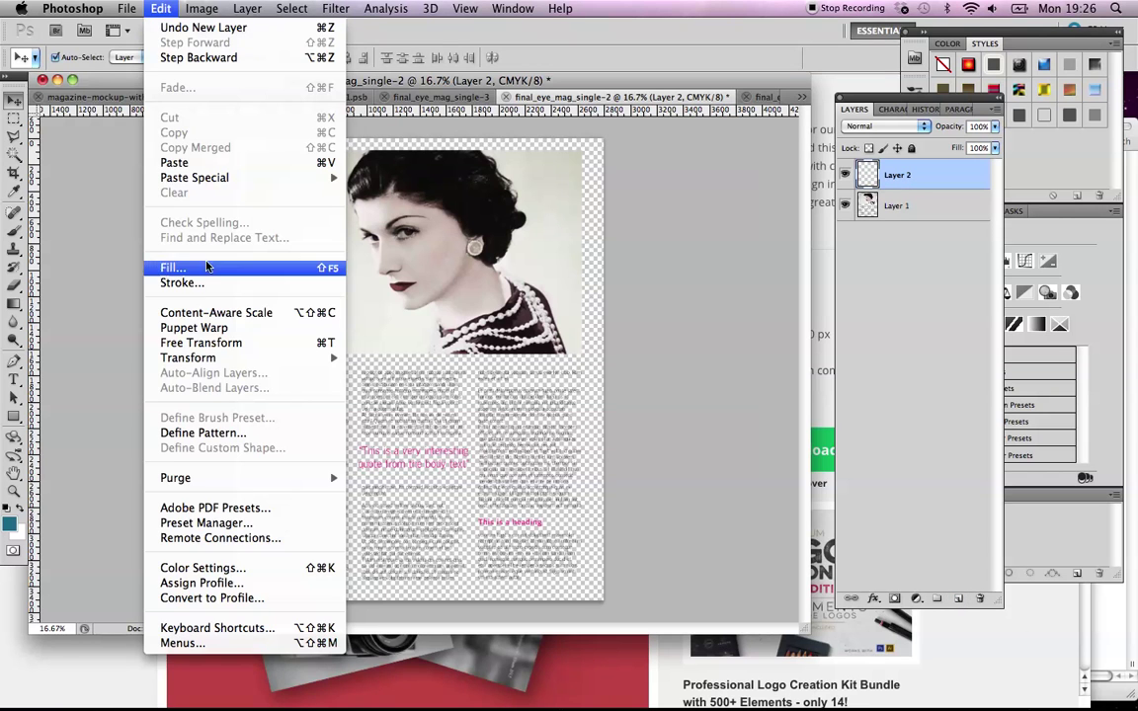
click(173, 267)
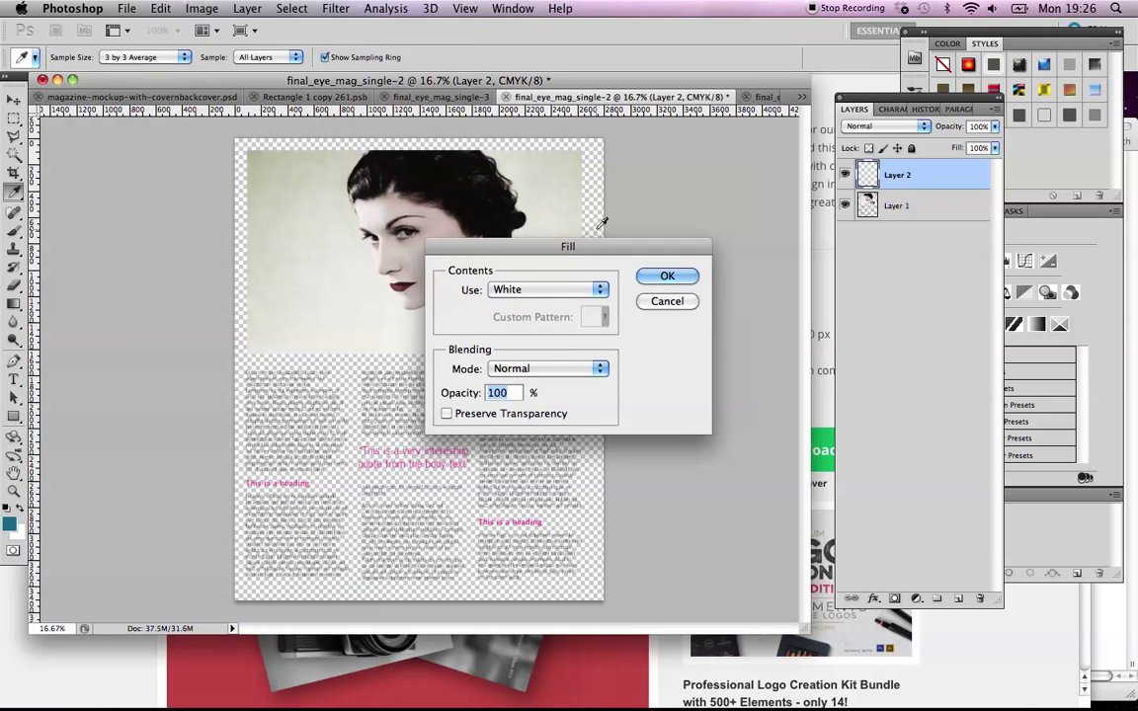
click(666, 277)
key(v)
drag(894, 175, 866, 226)
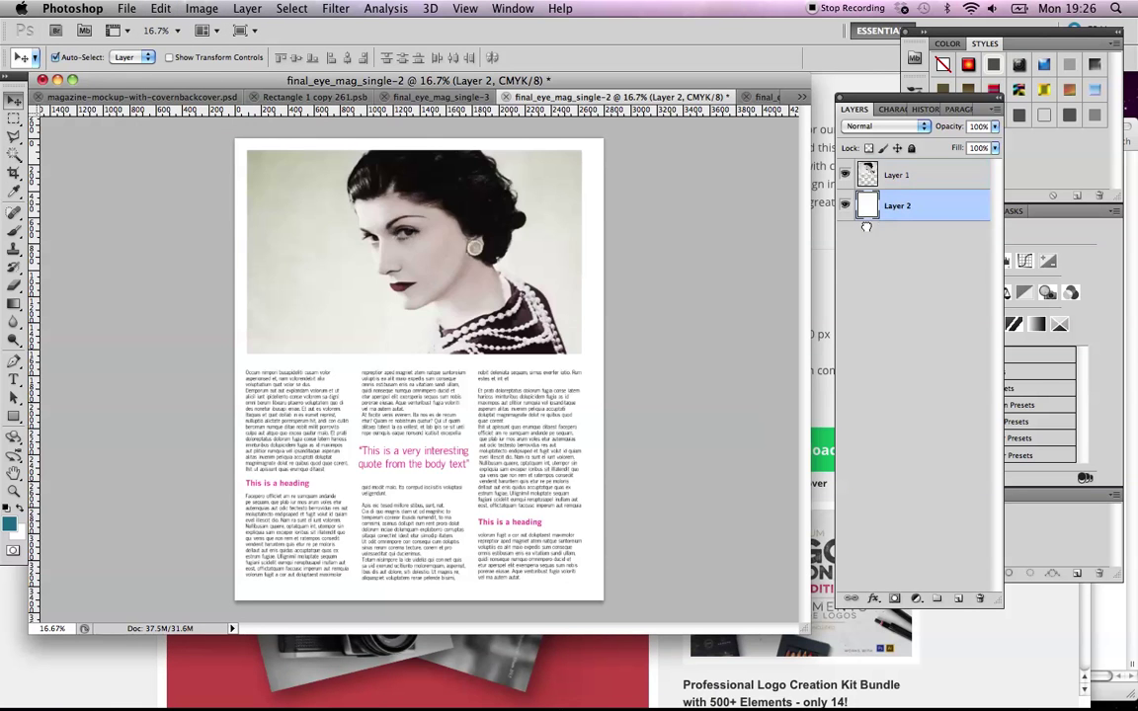
Select all, Copy Merged the page, and return to Rectangle 1 copy 261.psb
click(291, 8)
click(296, 32)
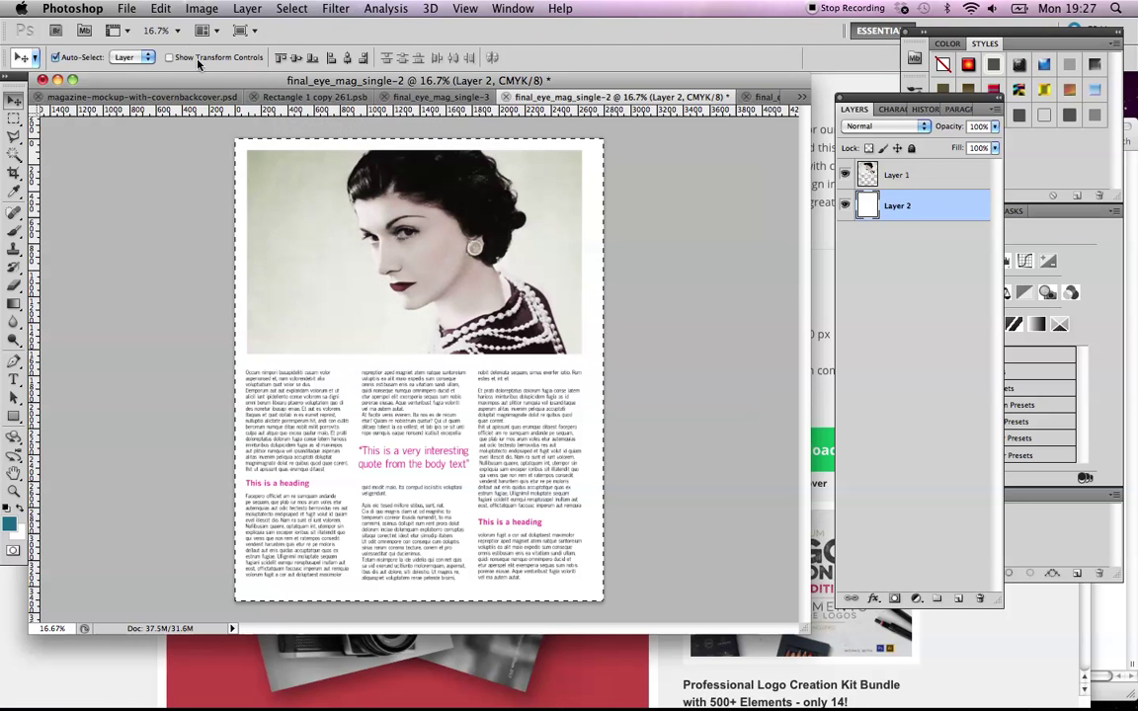
click(160, 7)
click(190, 147)
click(302, 97)
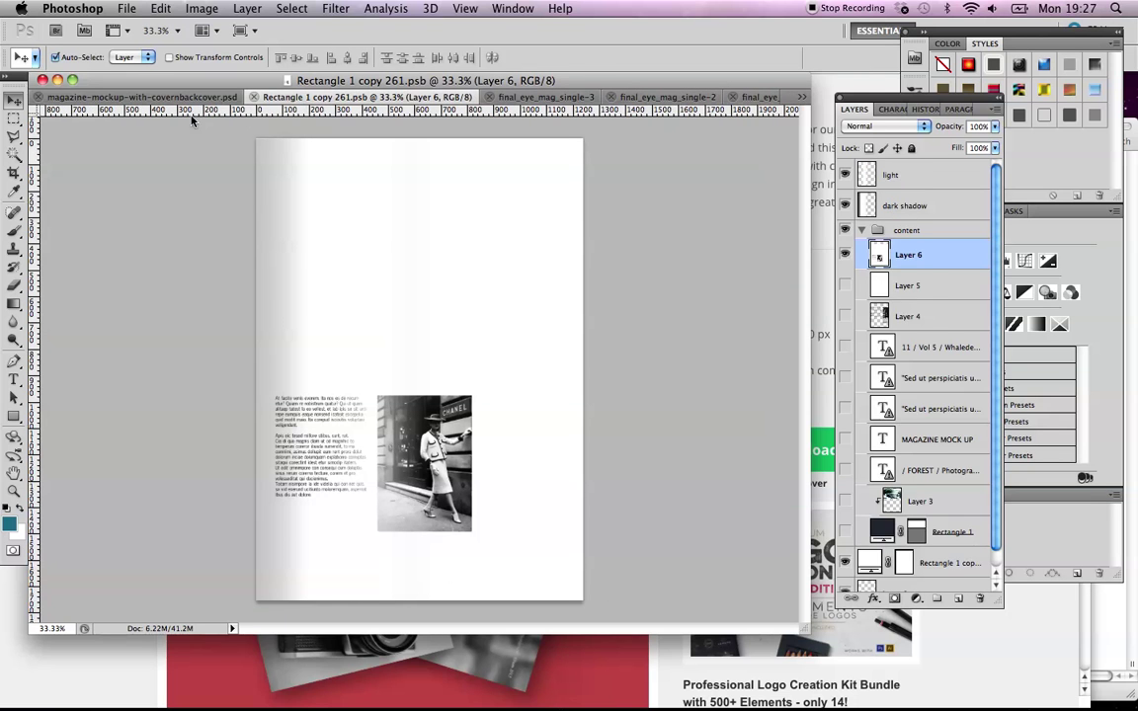
In Rectangle 1 copy2111.psb, paste the Coco Chanel page above the MAGAZINE text layer as Layer 4
click(180, 98)
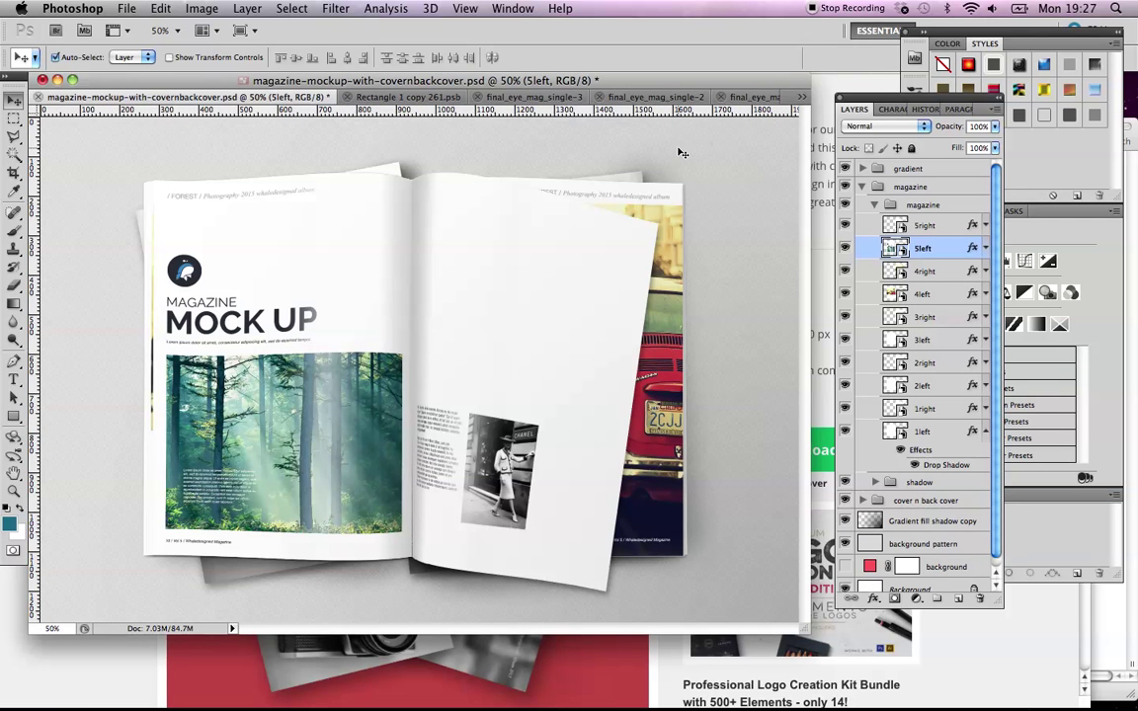
click(802, 97)
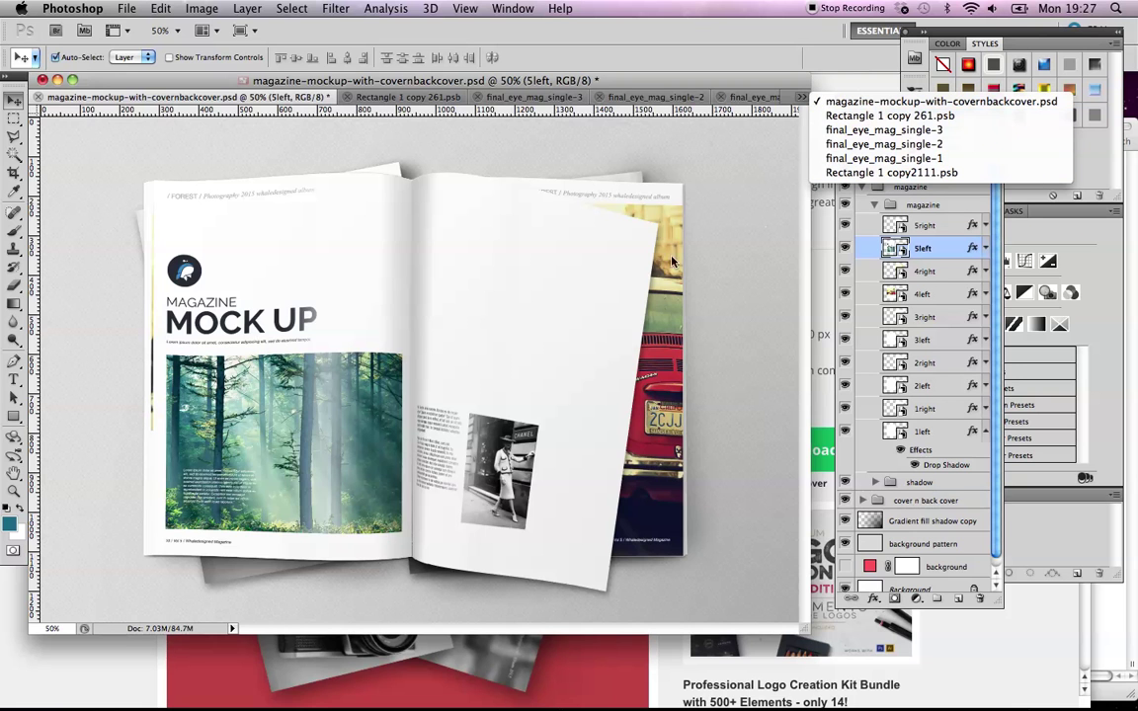
click(878, 116)
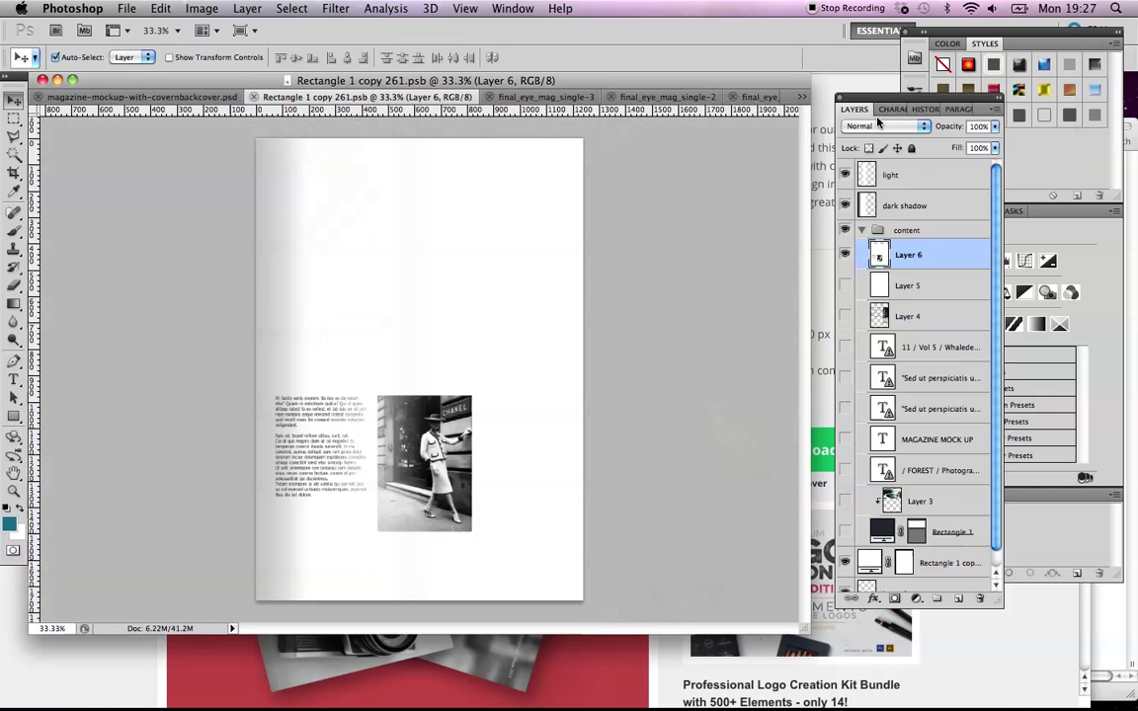
click(802, 97)
click(838, 174)
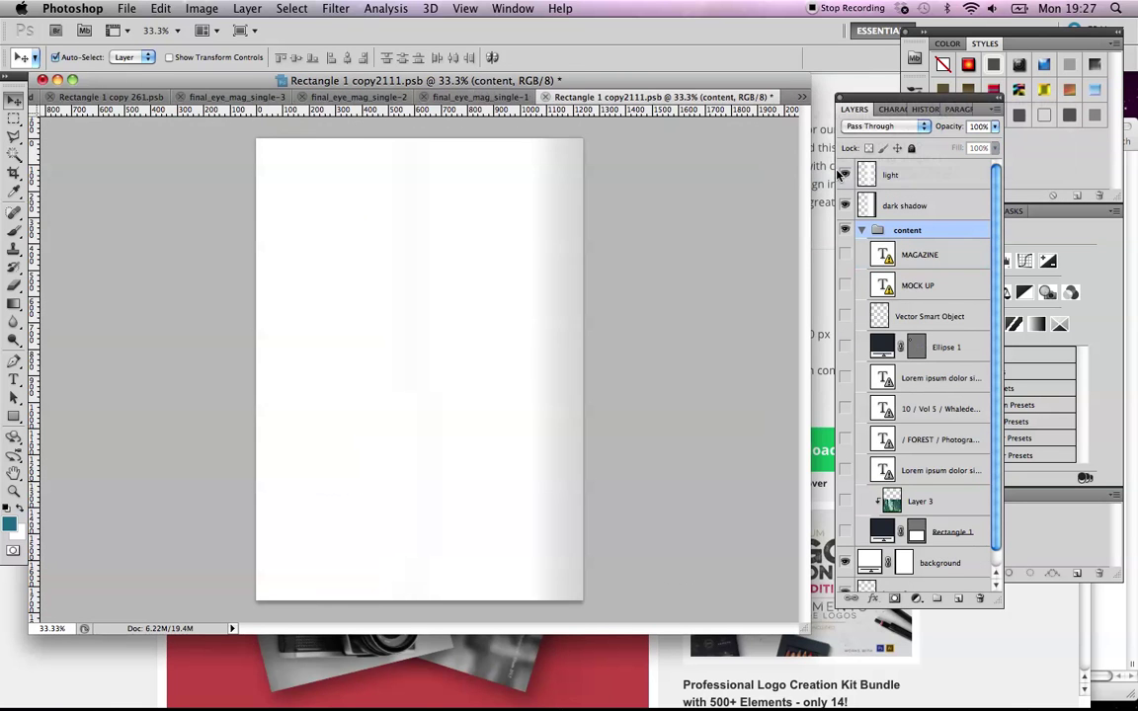
click(916, 256)
click(156, 7)
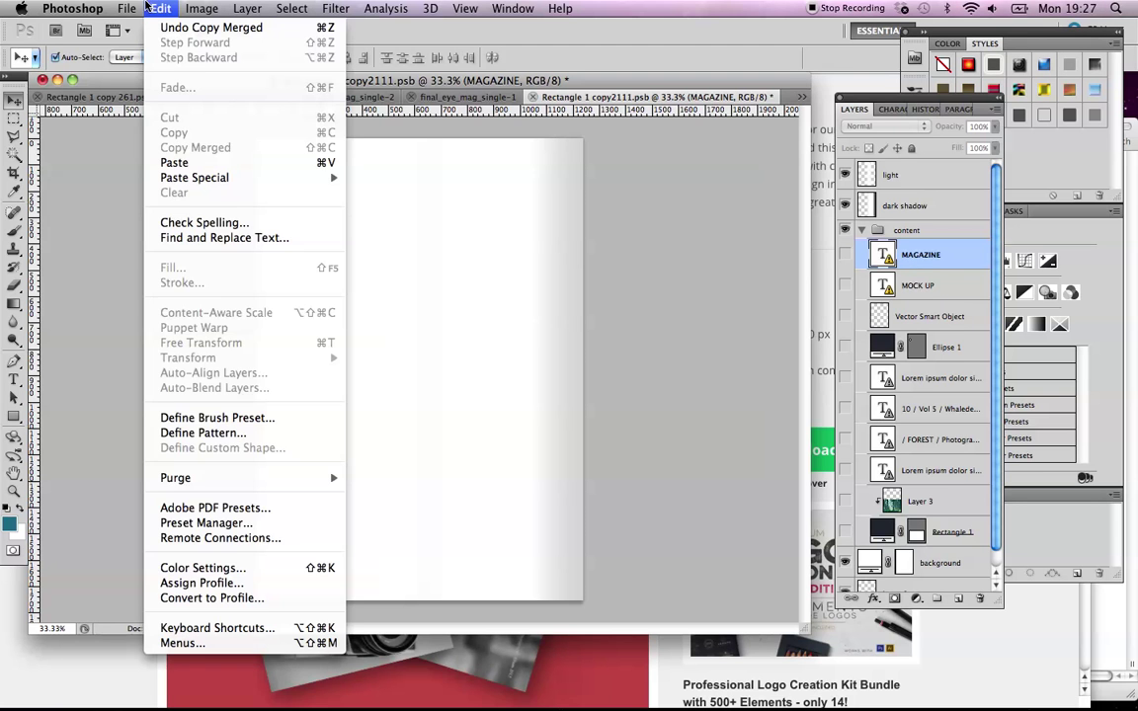
click(202, 162)
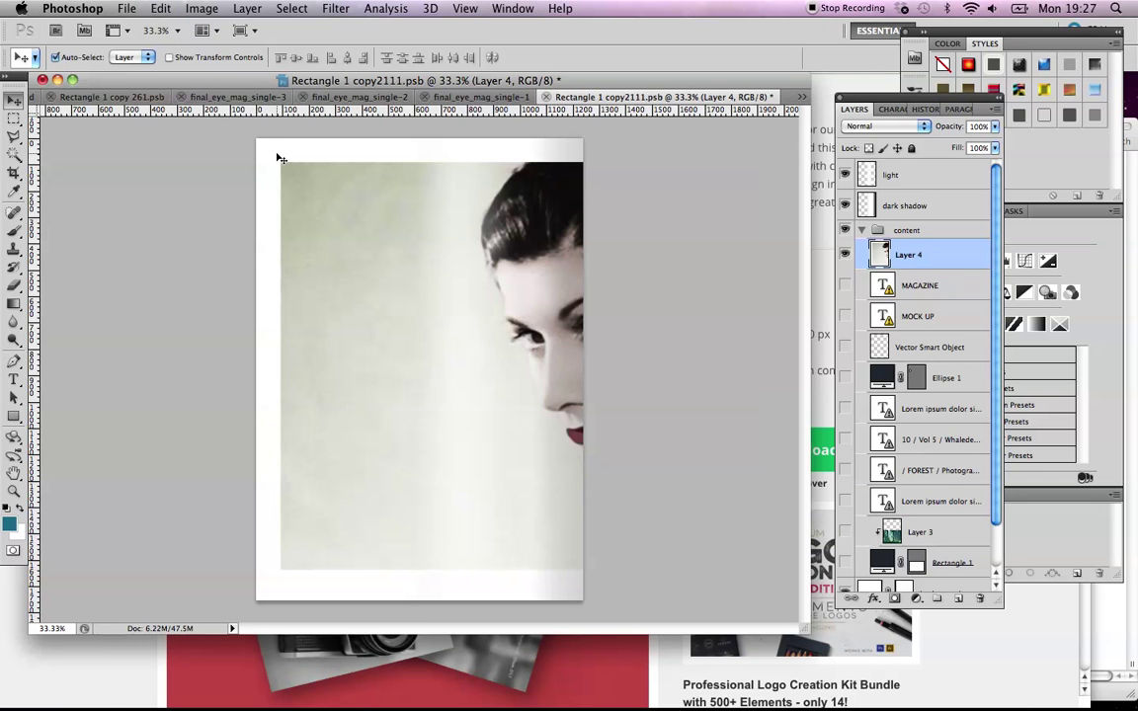
Scale Layer 4 to about 44% with transform controls and move it to the page top
click(209, 59)
drag(256, 141, 399, 266)
drag(684, 181, 534, 366)
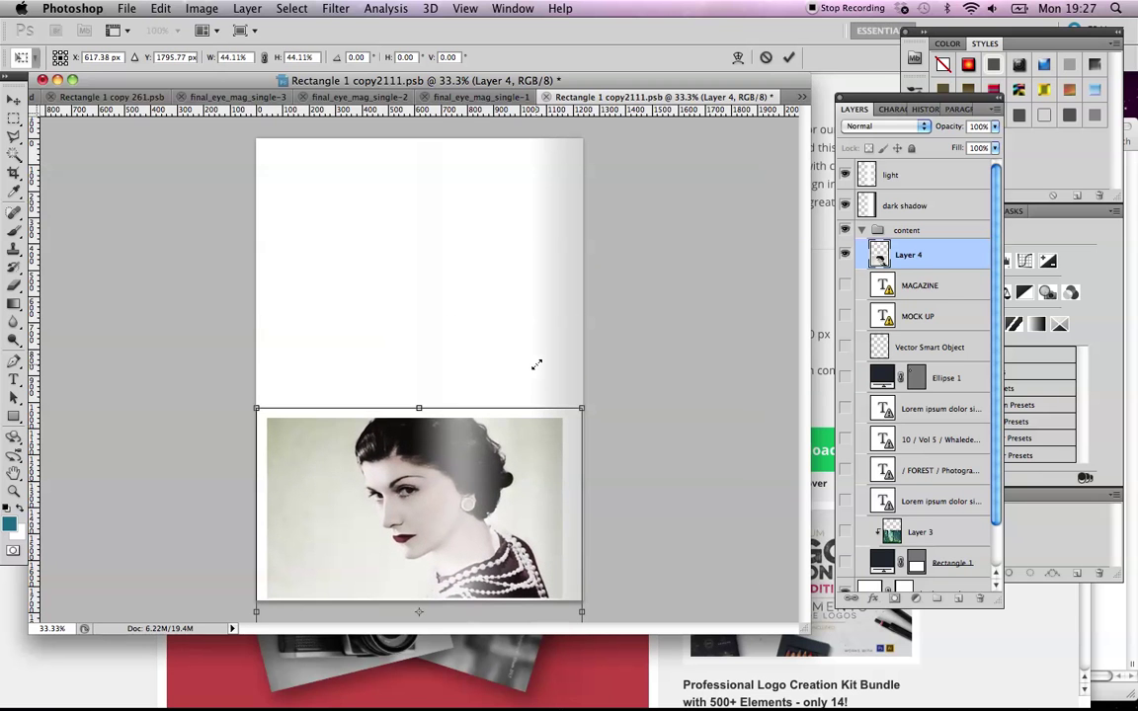
drag(494, 477, 501, 252)
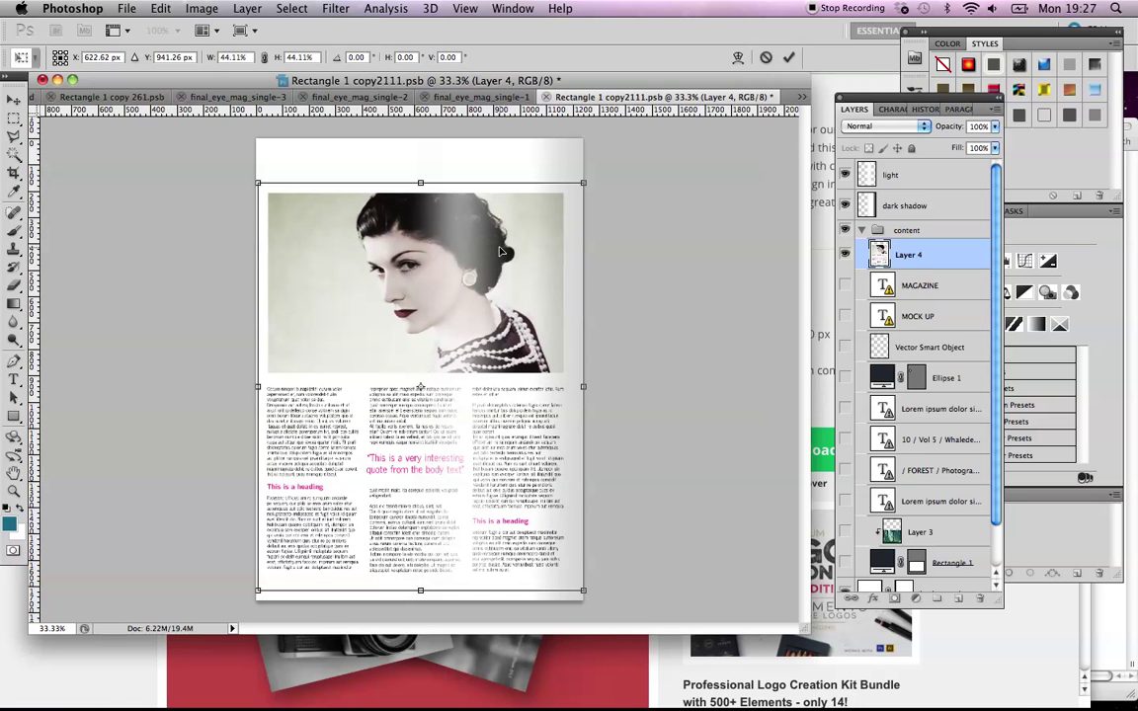
key(Return)
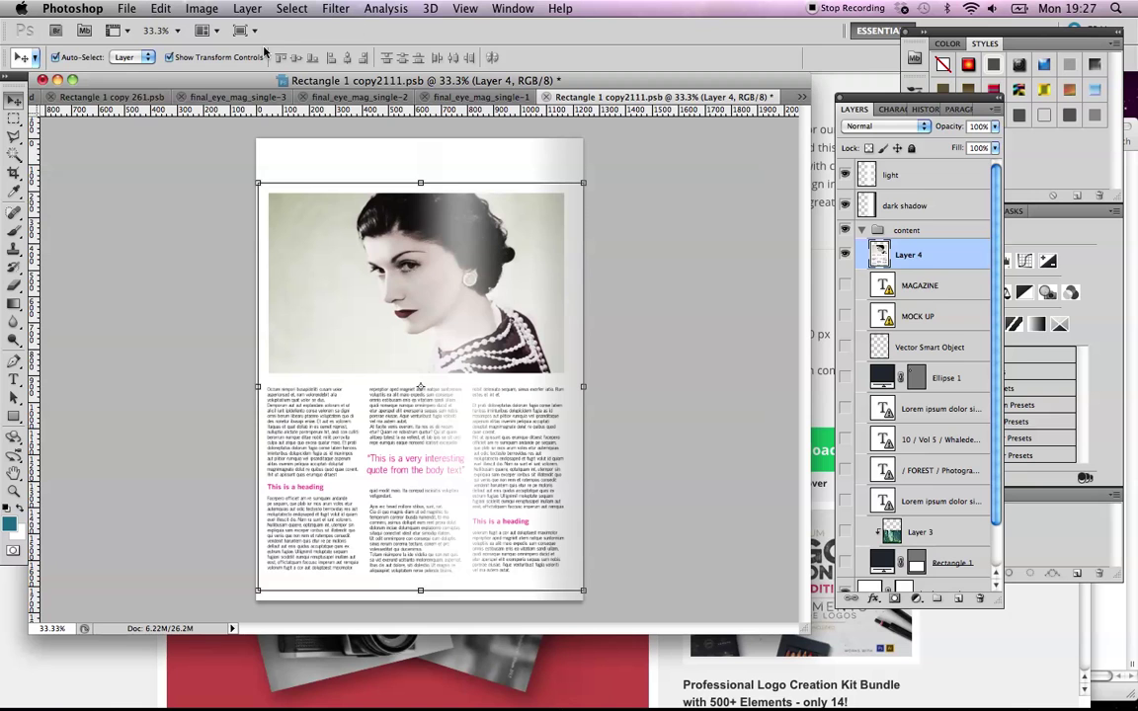
Turn off transform controls, nudge the portrait up, and save the page
click(233, 56)
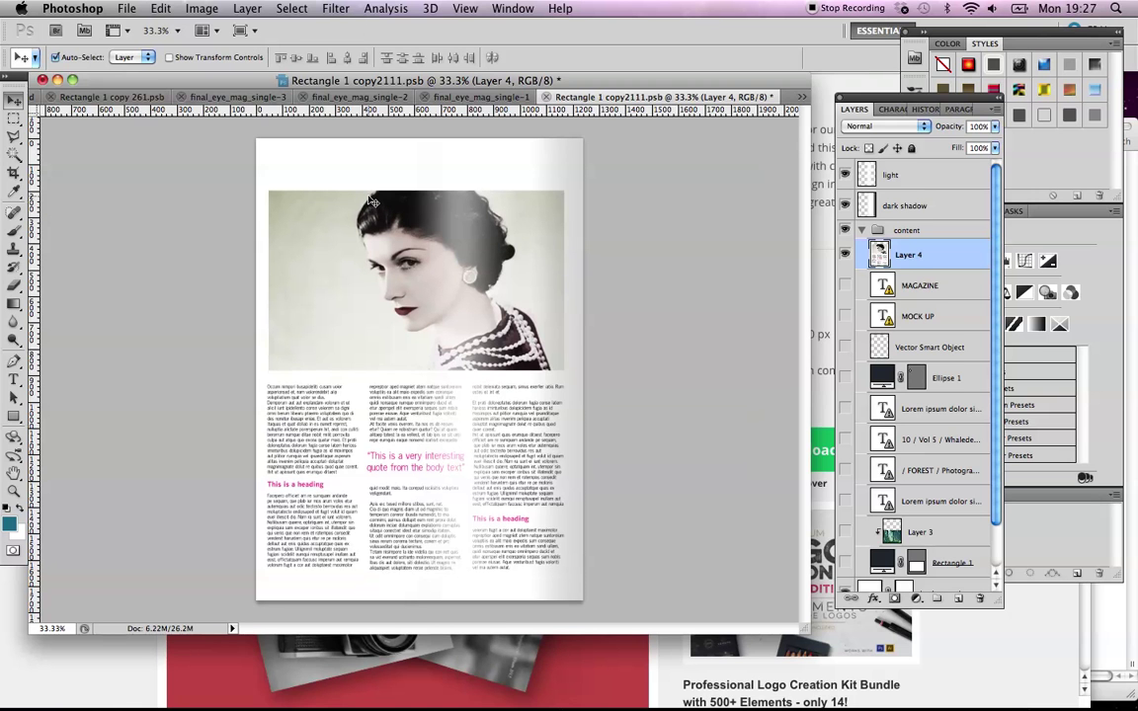
key(shift+Up)
key(shift+Up)
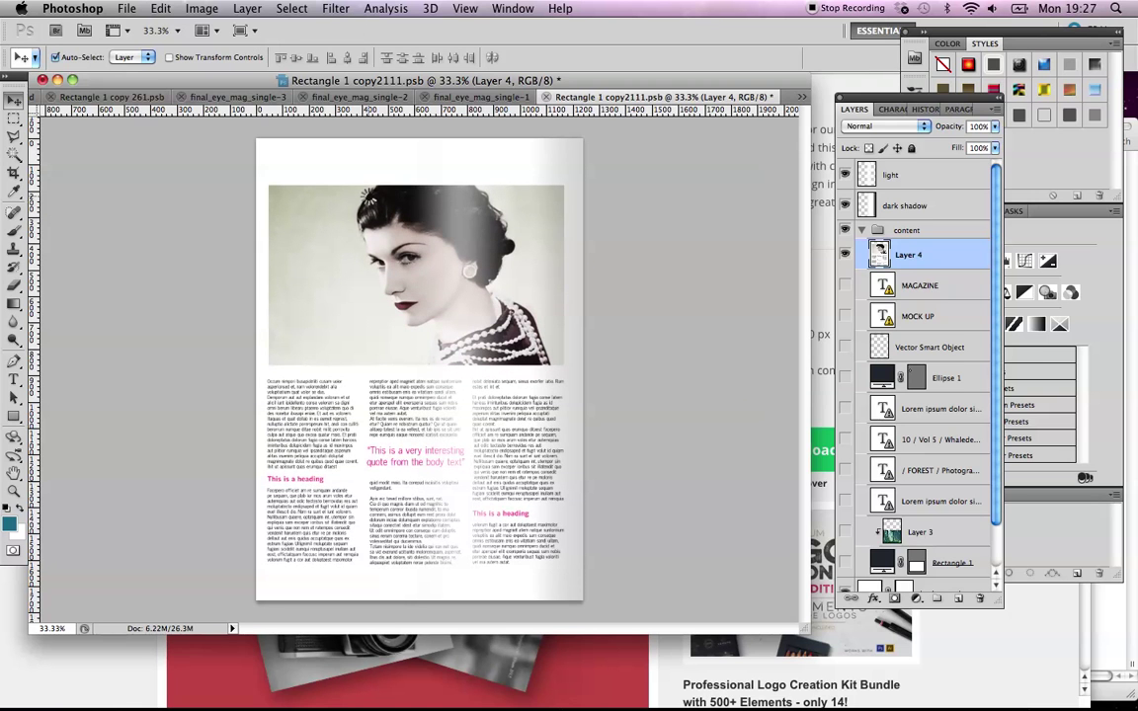
key(super+s)
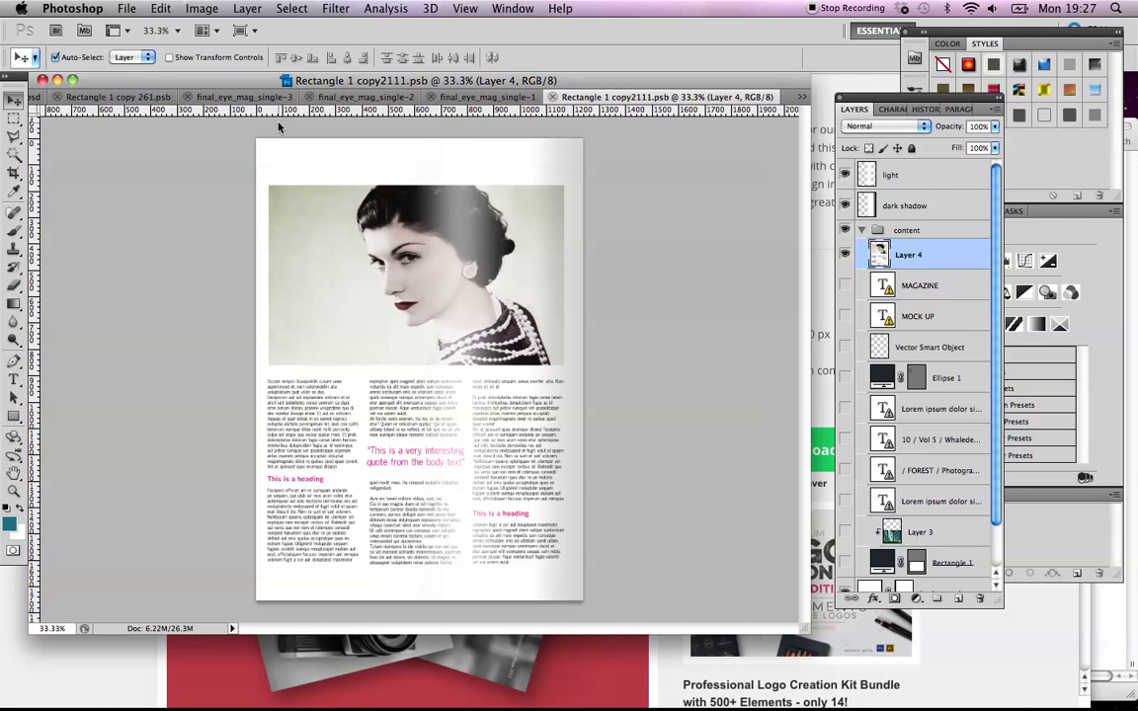
Return to the magazine mockup and expand the gradient group
click(129, 97)
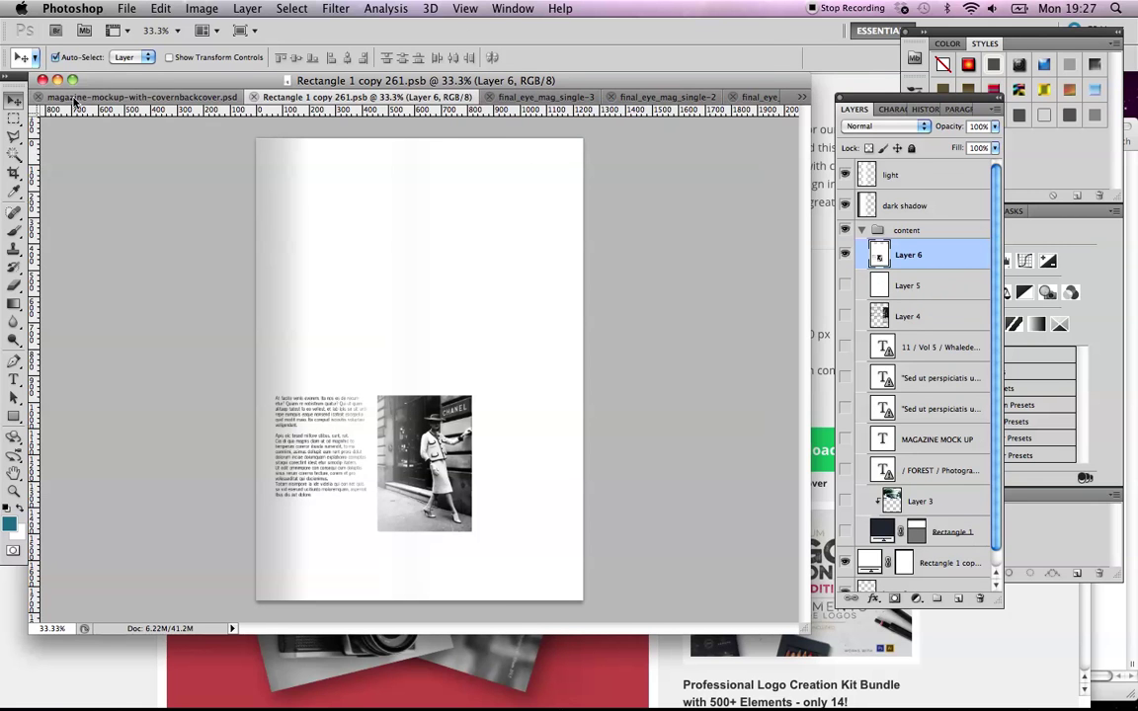
click(502, 9)
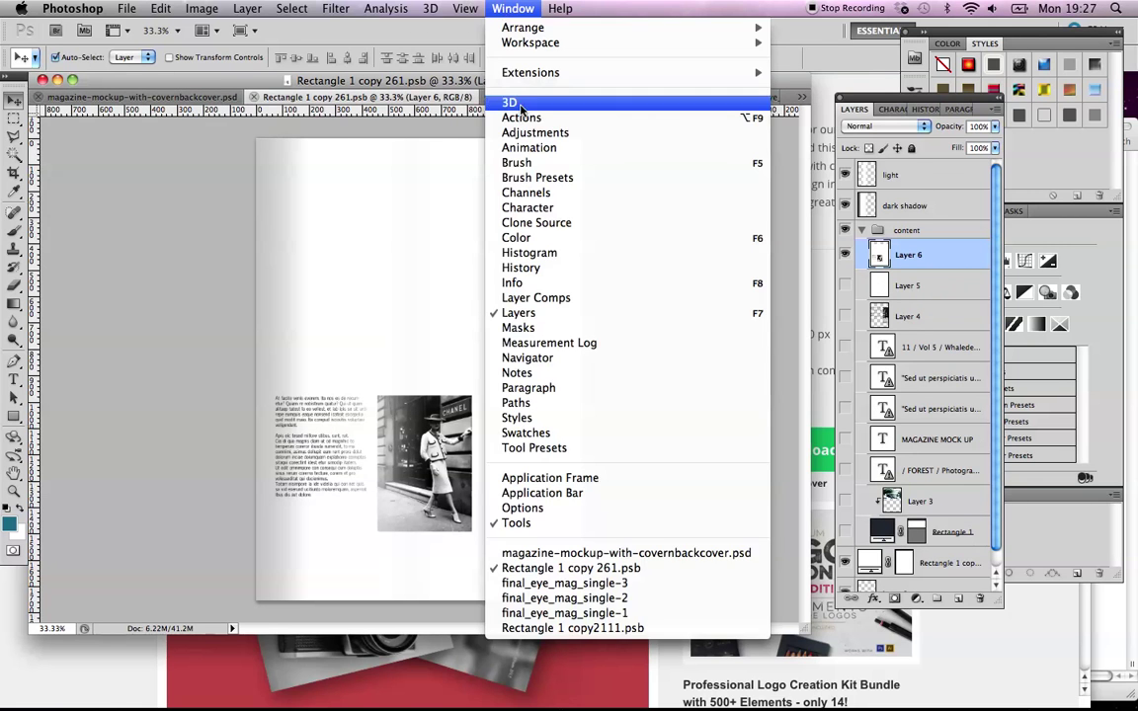
click(599, 554)
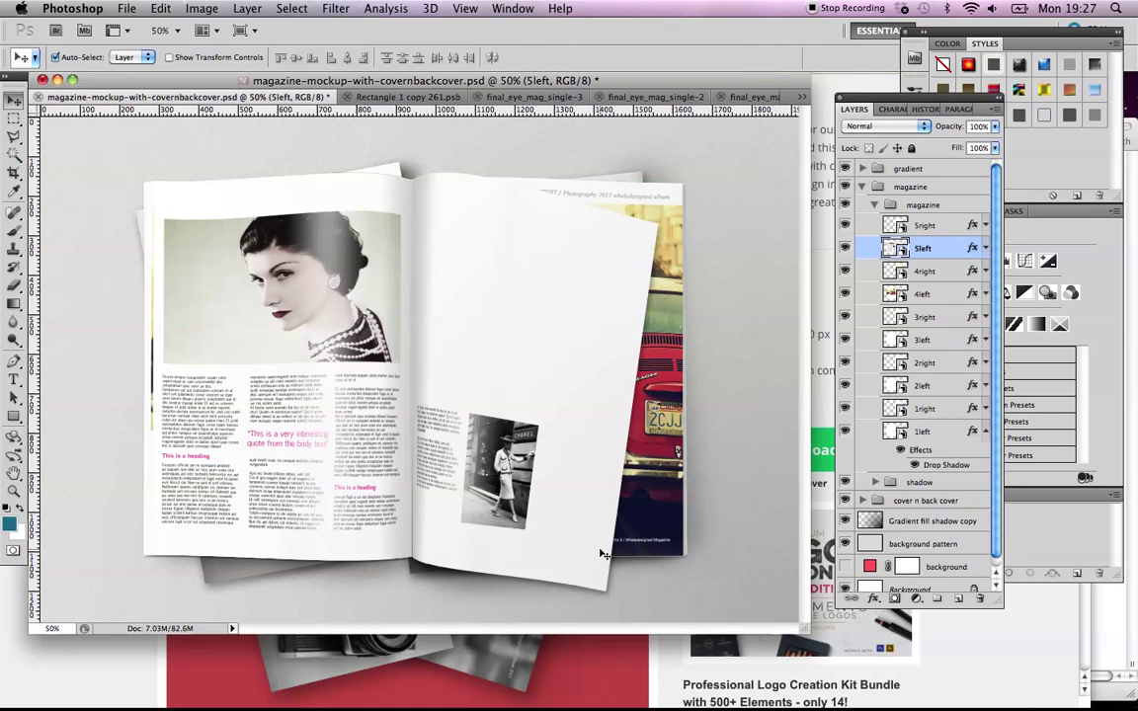
click(660, 480)
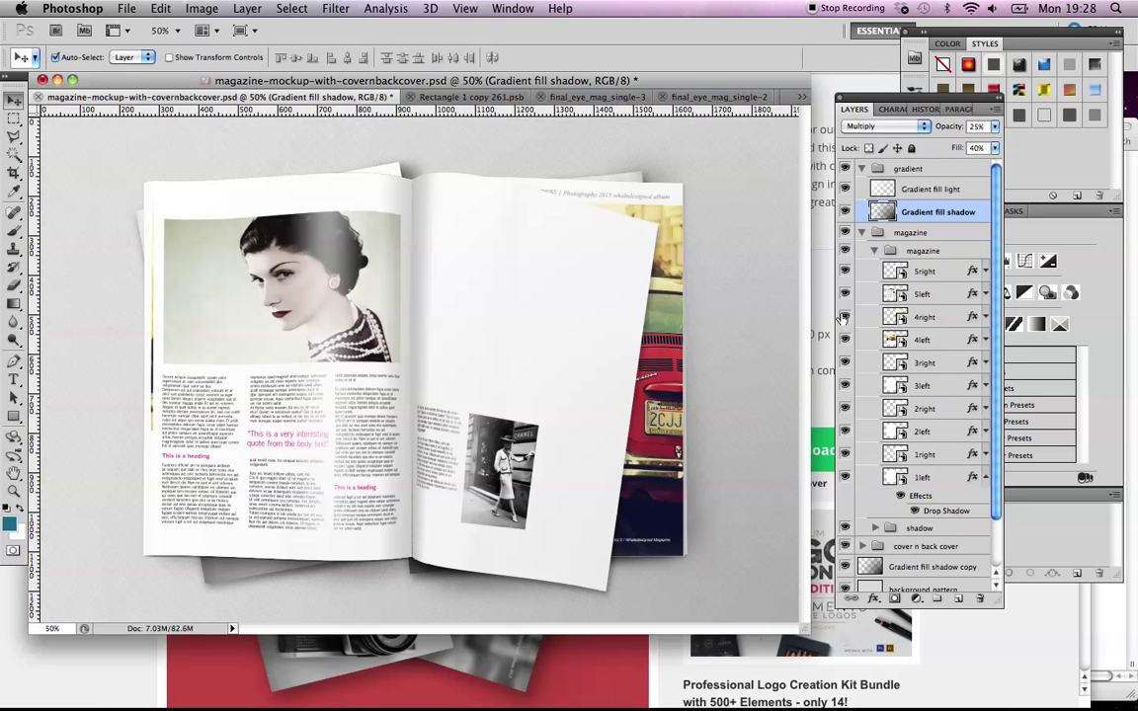
Open the 4right smart object without updating text and hide the red car photo
double_click(897, 318)
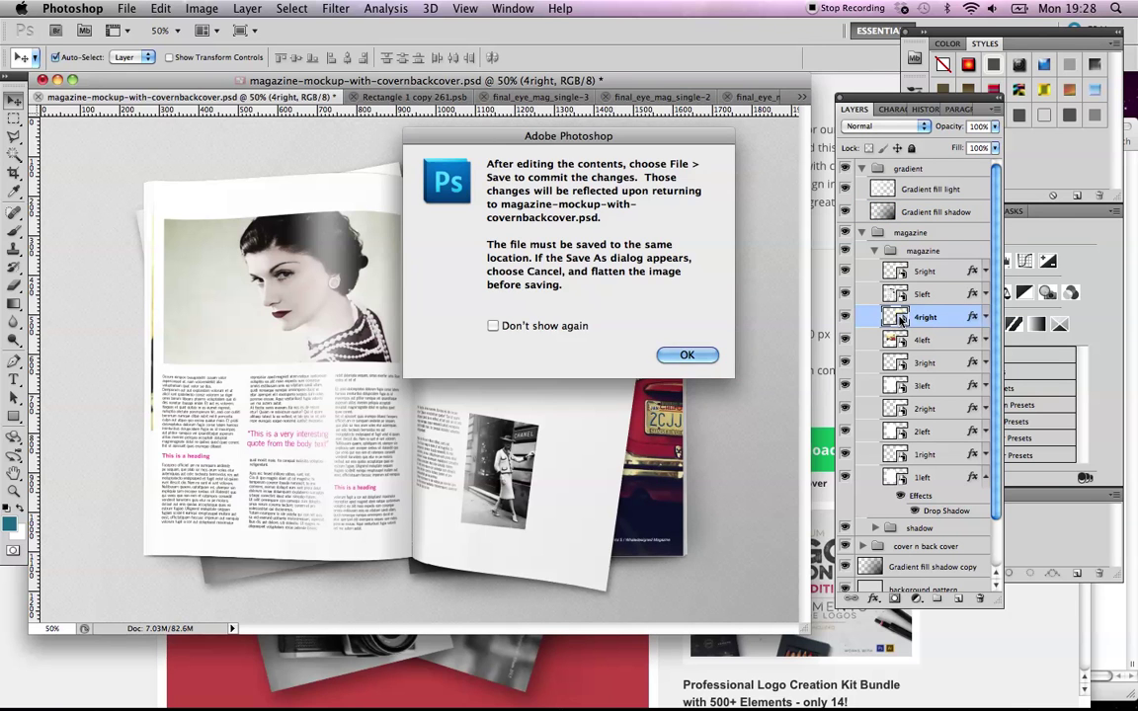
key(Return)
click(672, 296)
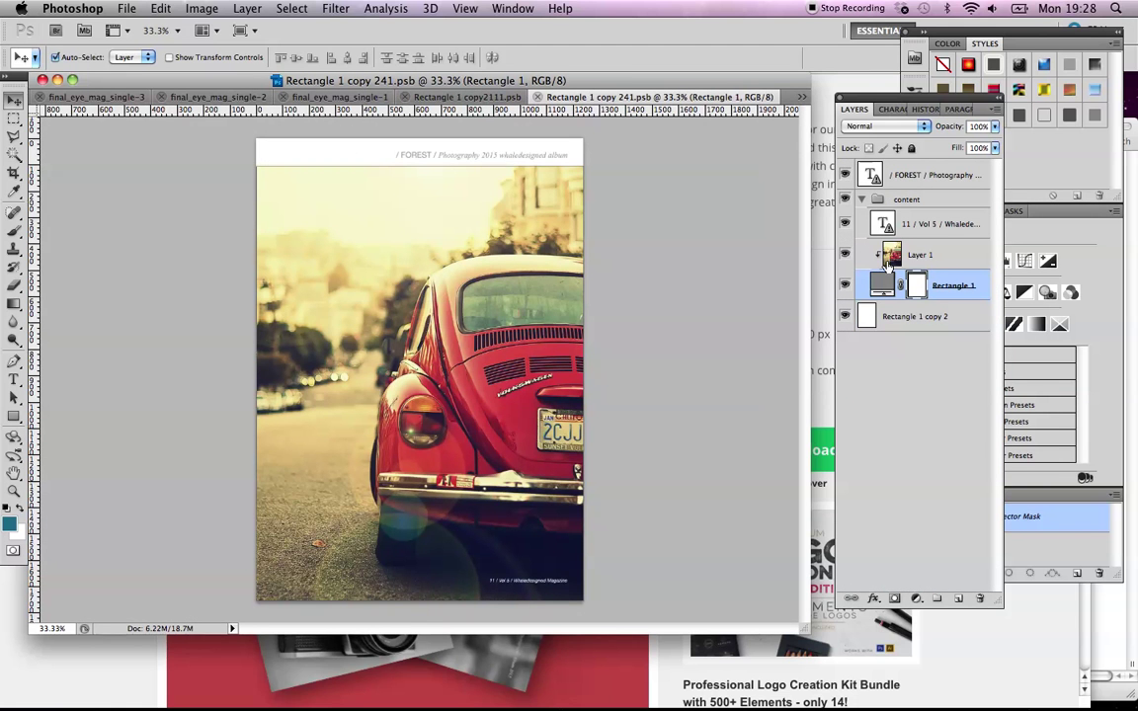
click(845, 255)
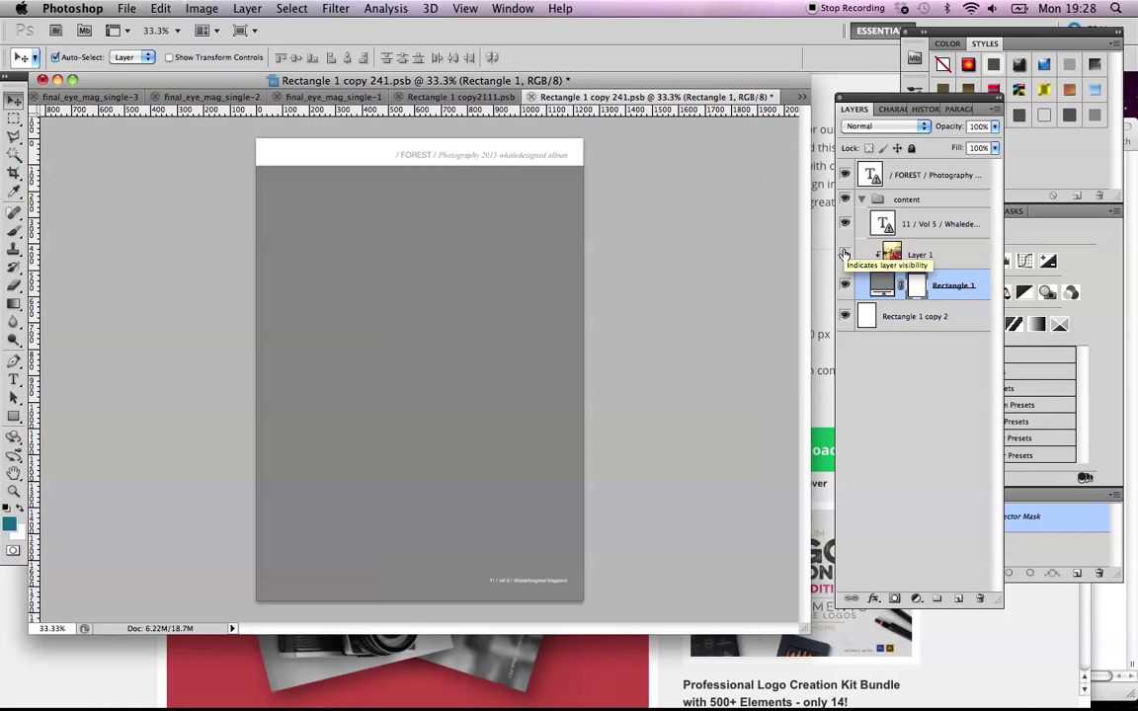
Open chanel1.tif from the final eye mag Links folder, then close it
key(super+o)
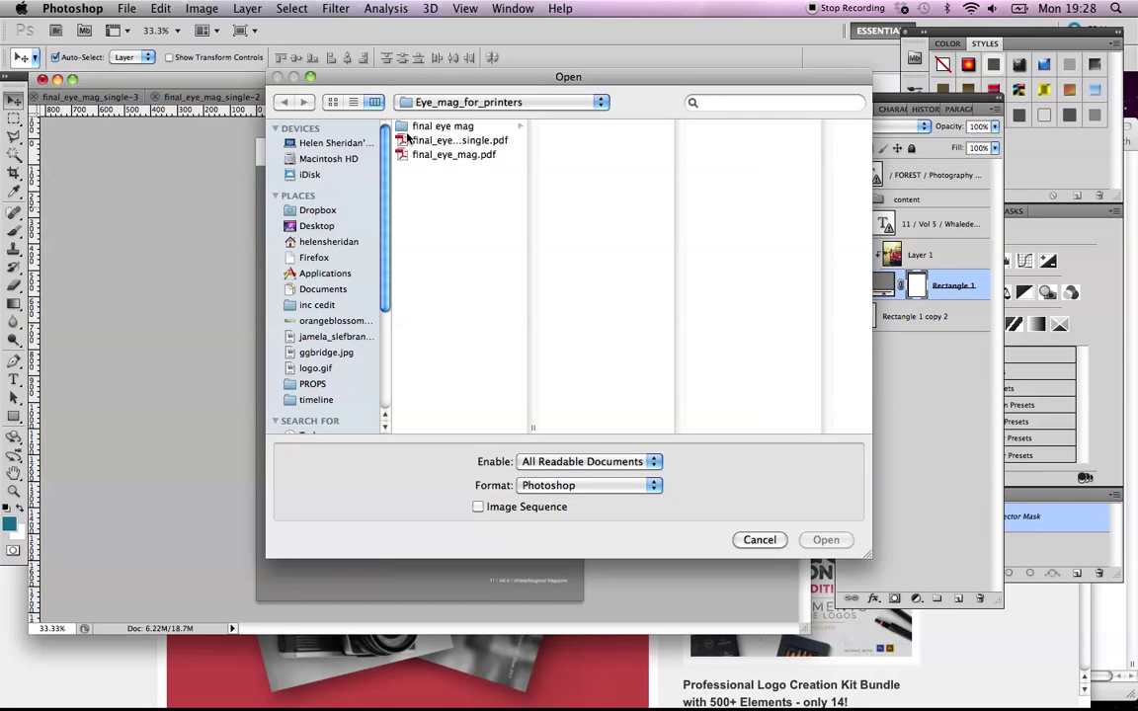
click(443, 128)
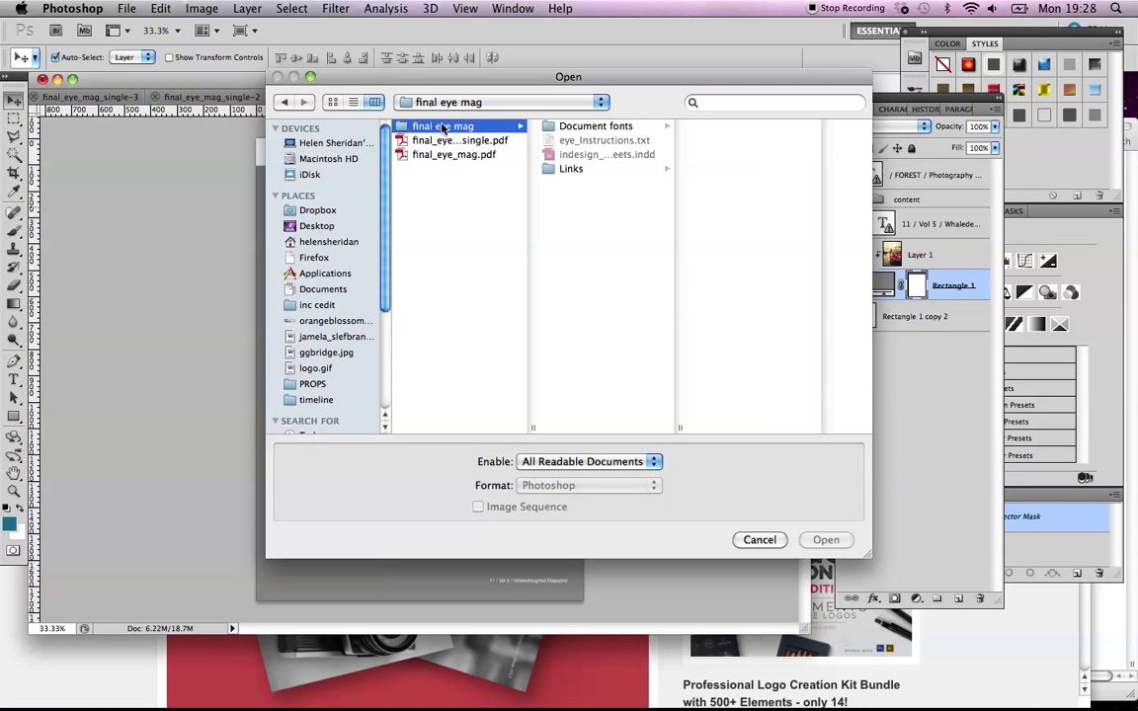
click(575, 170)
click(736, 140)
click(822, 539)
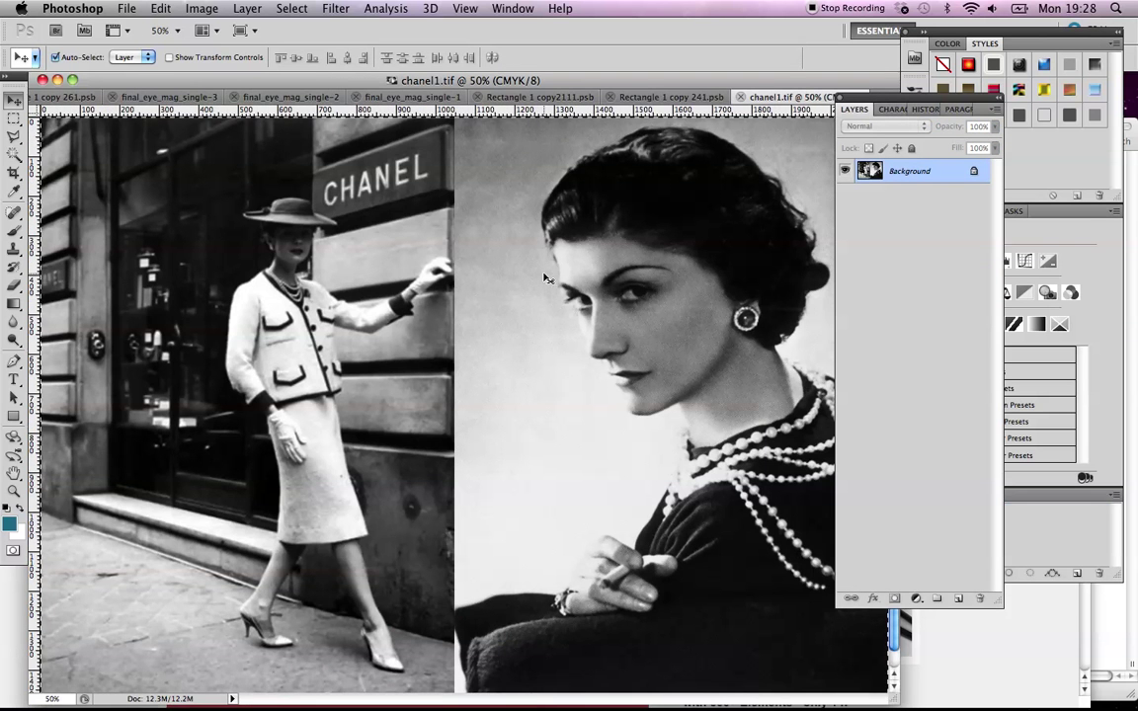
key(super+w)
Paste the Chanel storefront photo onto the page, save, and return to the mockup
key(super+v)
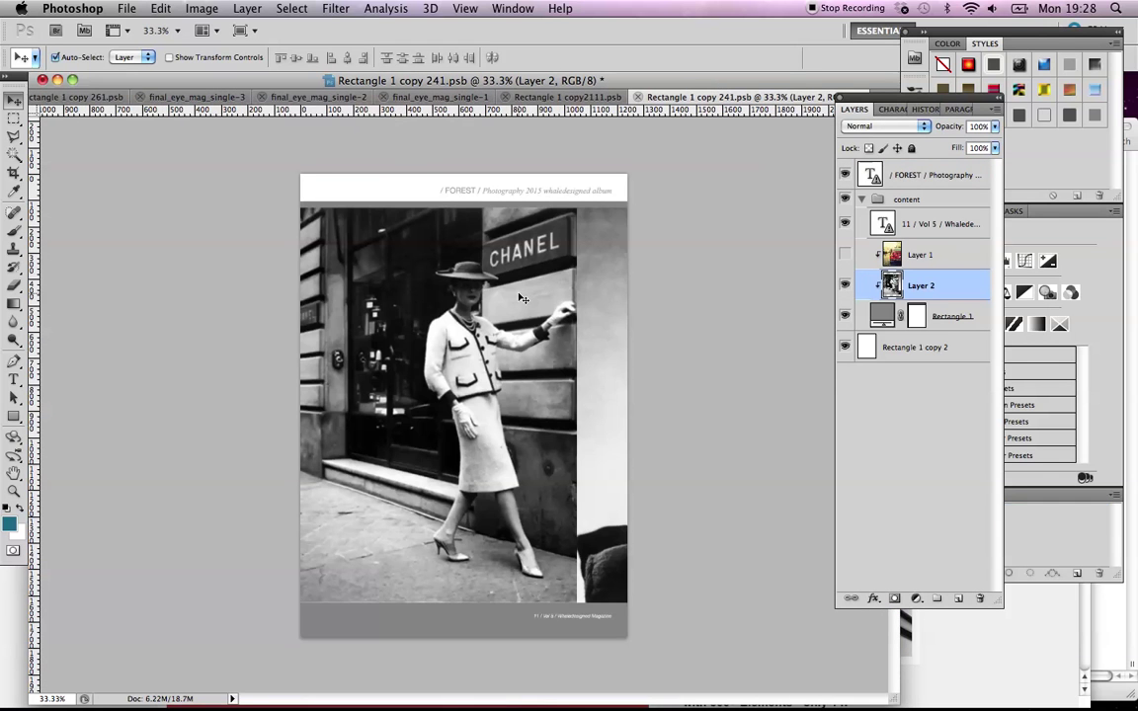
drag(491, 314, 494, 310)
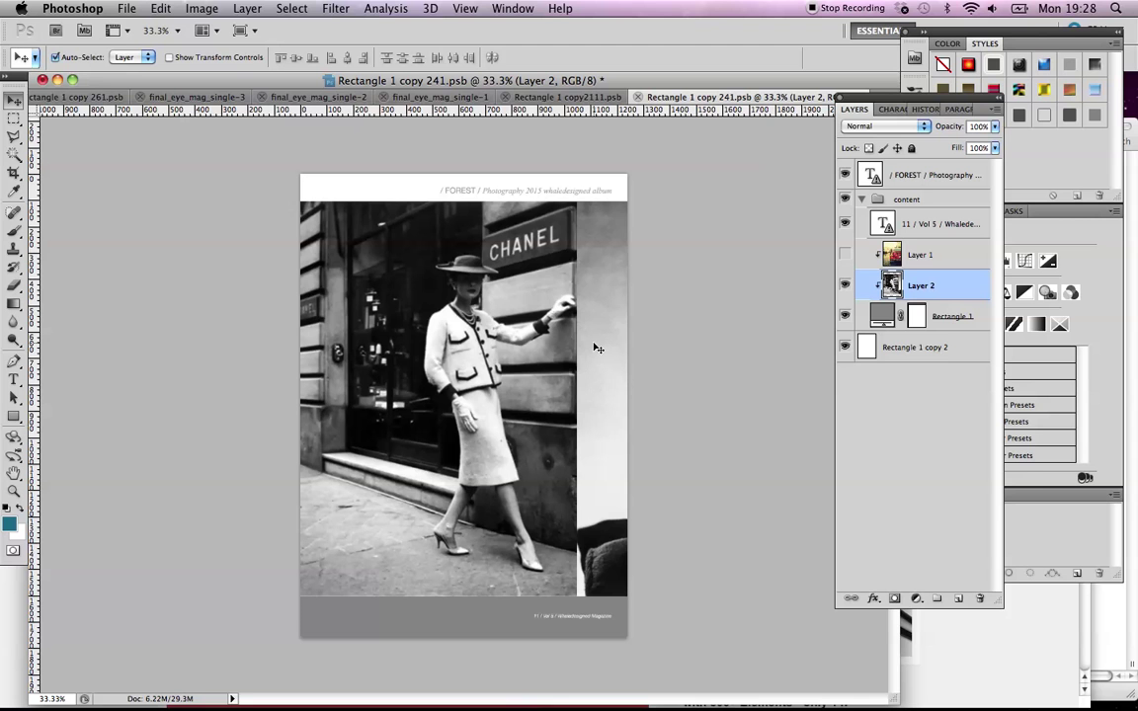
key(super+s)
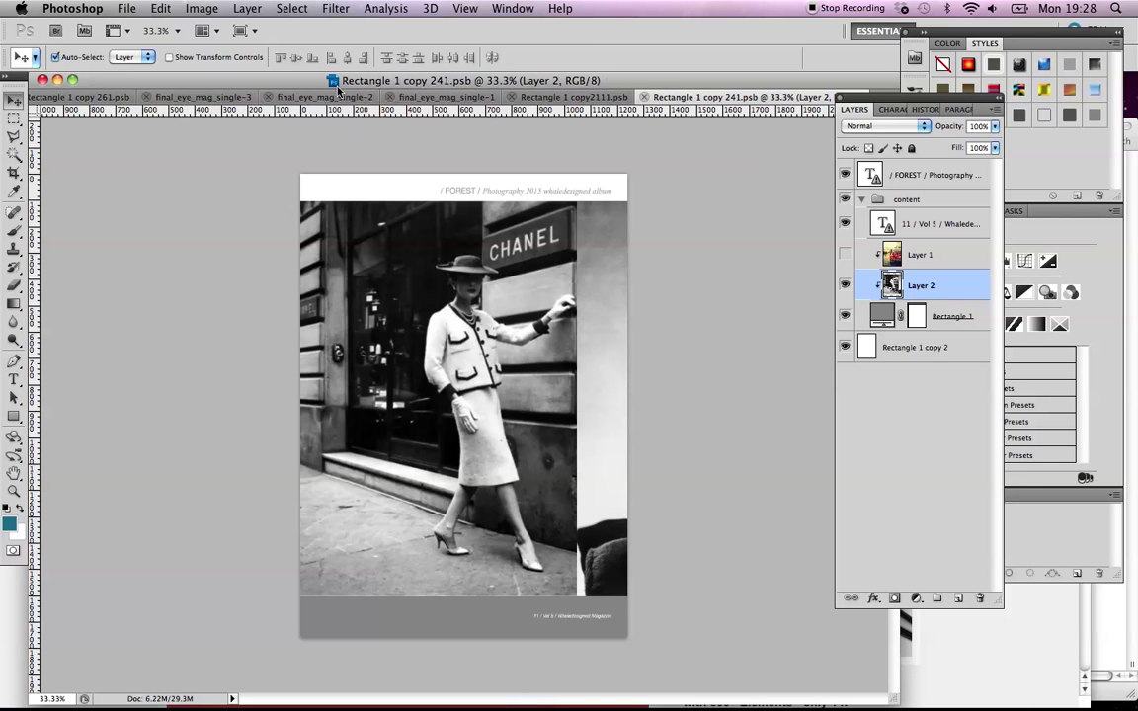
click(512, 8)
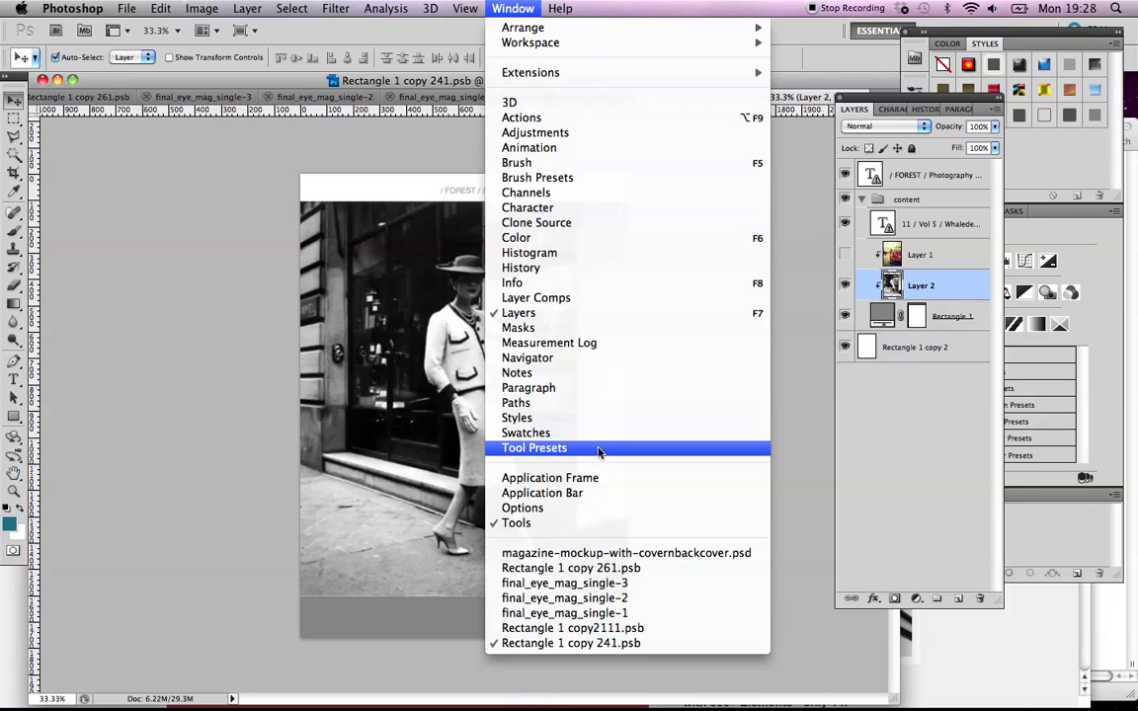
click(597, 553)
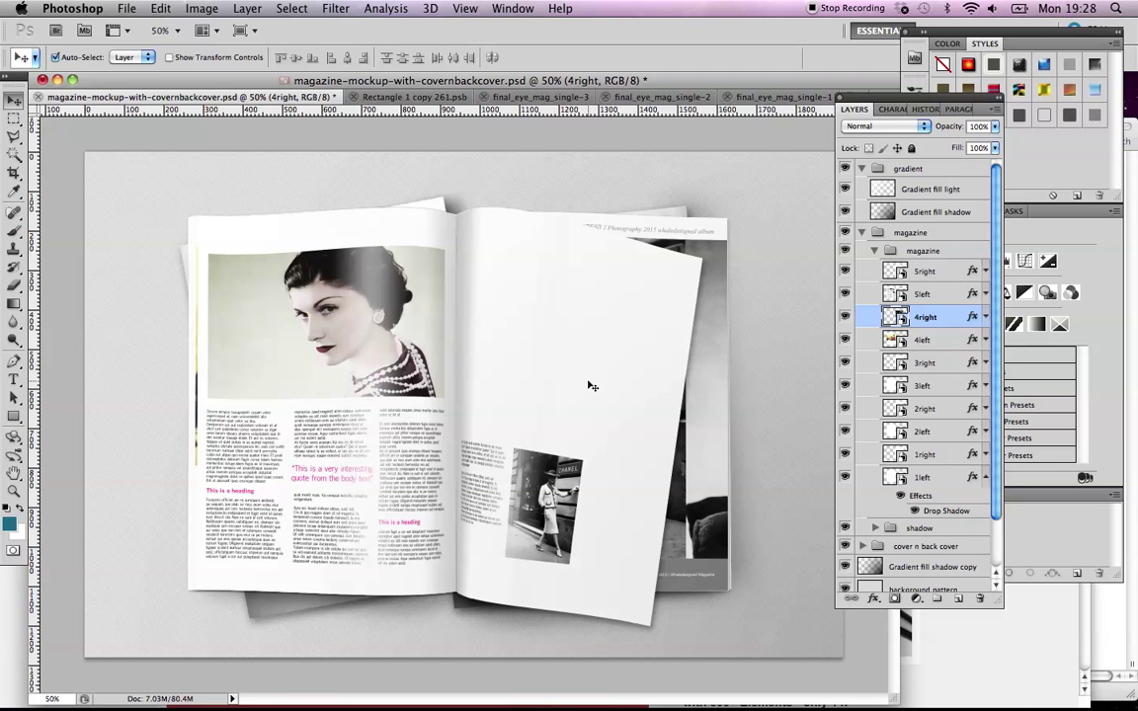
click(876, 255)
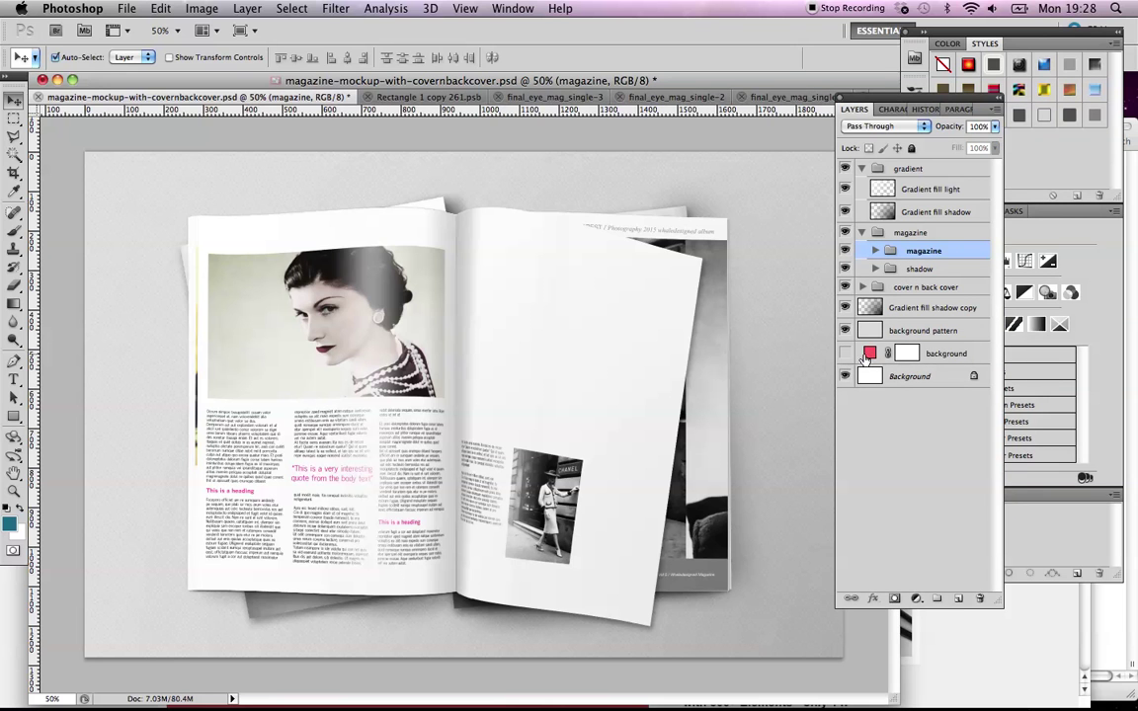
click(845, 354)
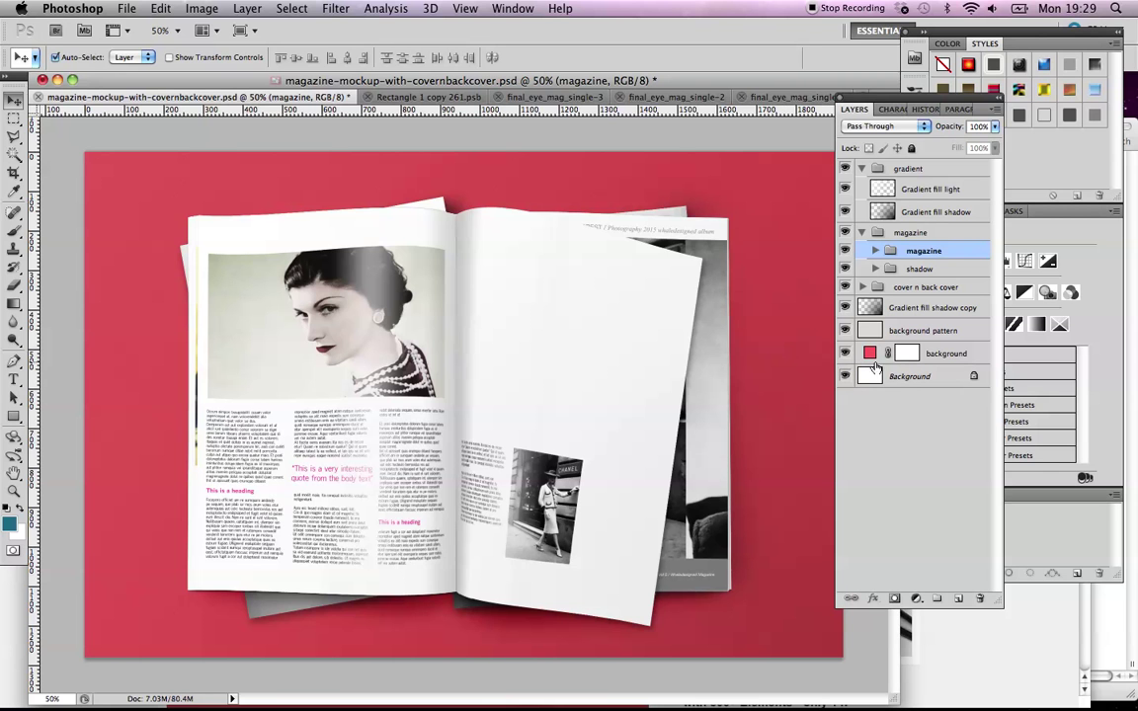
click(869, 355)
double_click(869, 356)
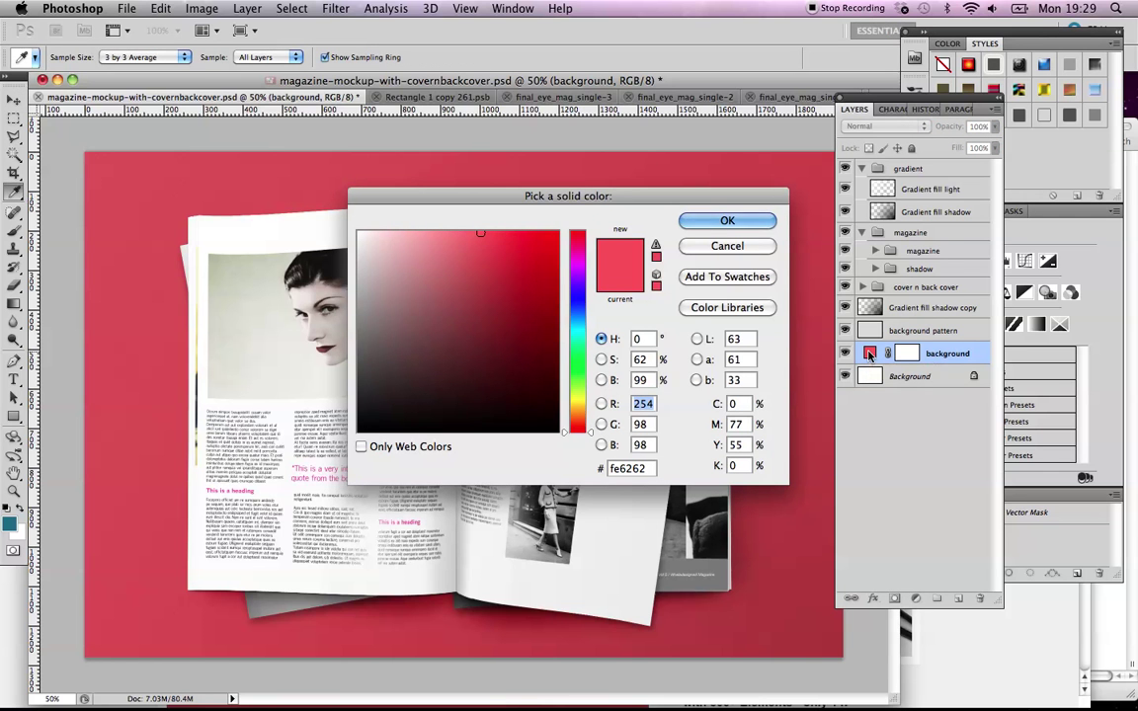
click(578, 380)
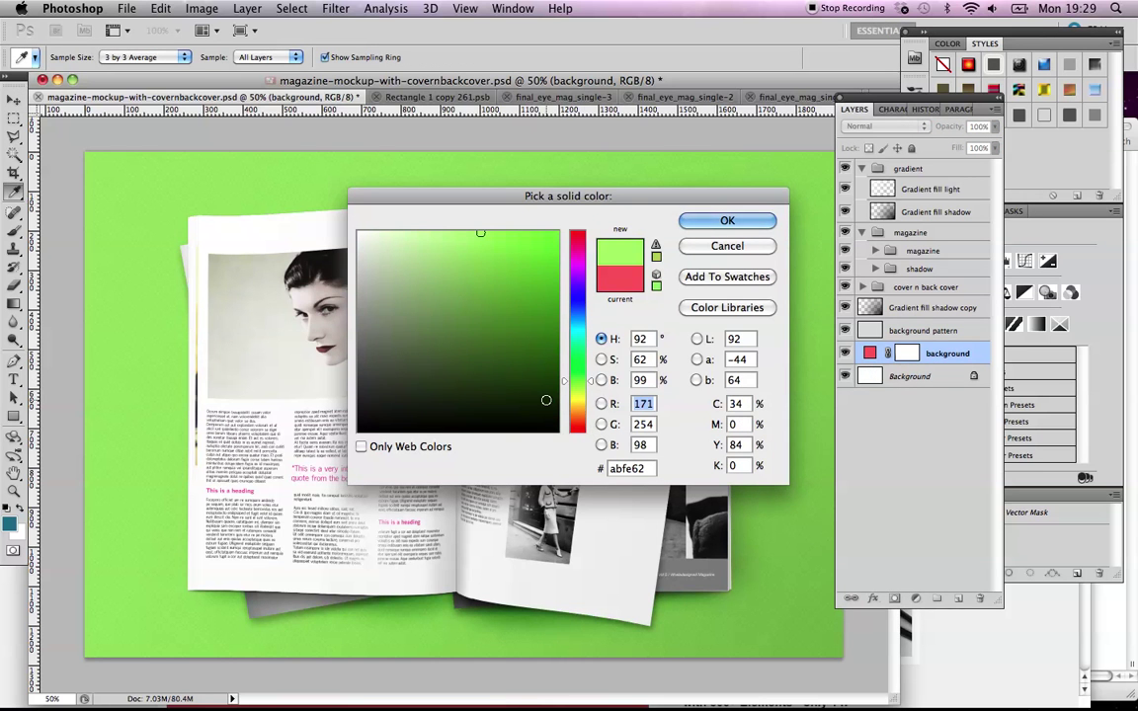
click(543, 399)
click(445, 362)
click(375, 298)
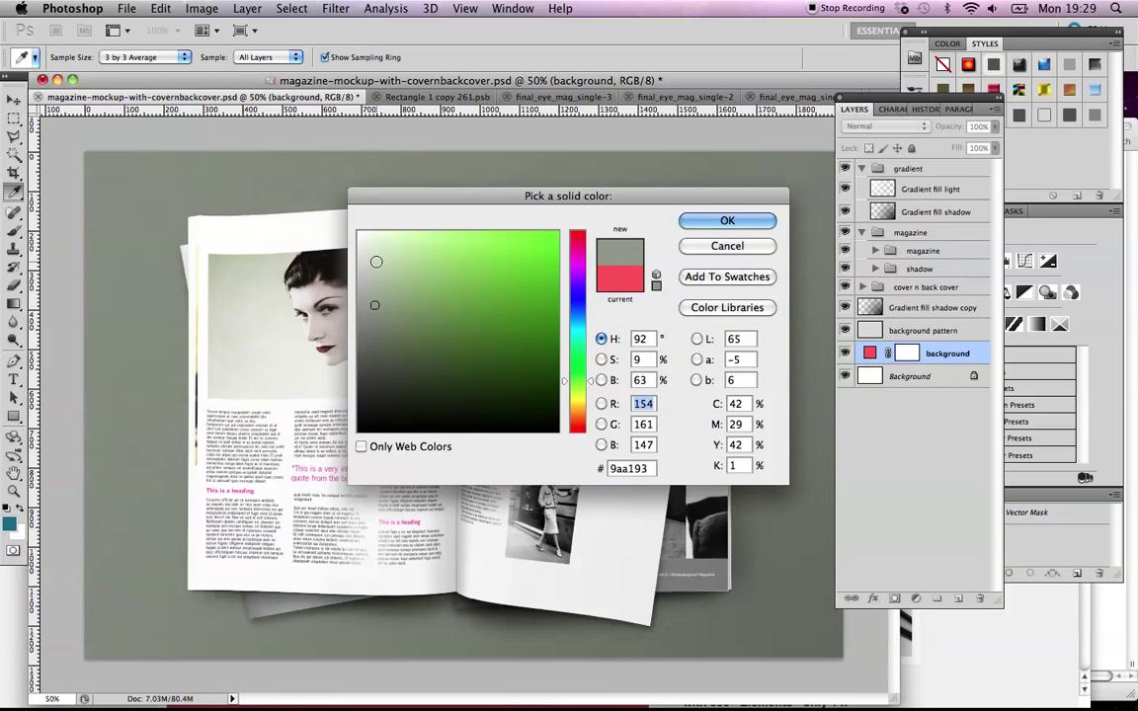
click(435, 260)
click(610, 273)
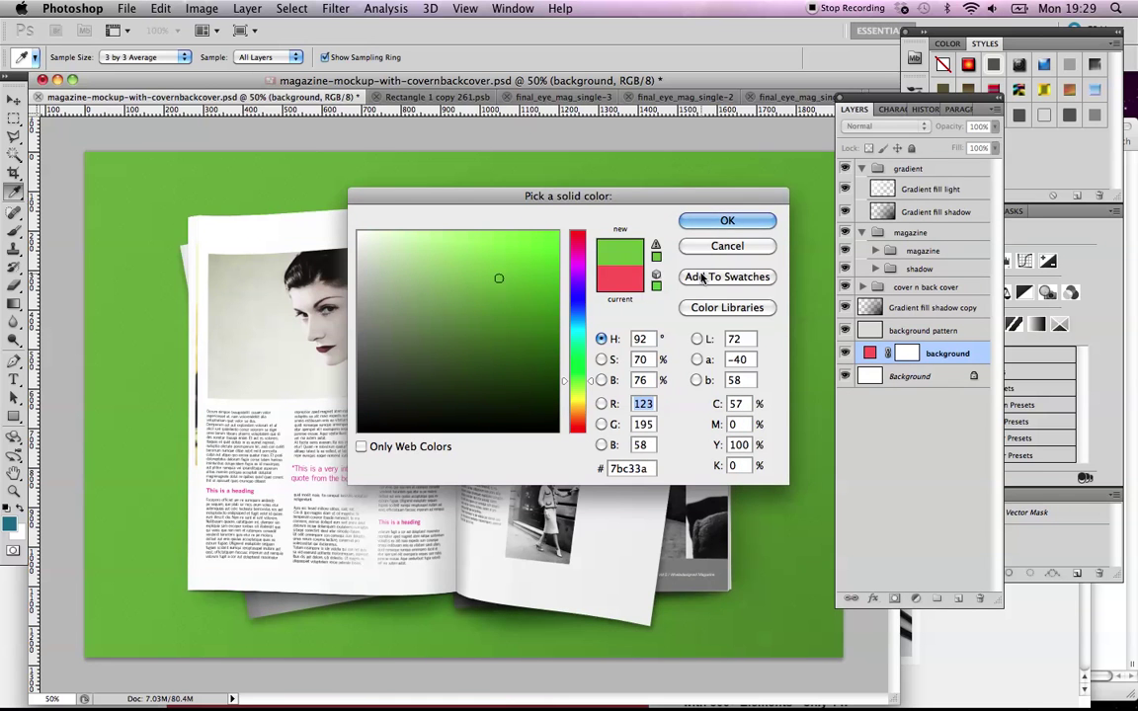
click(725, 220)
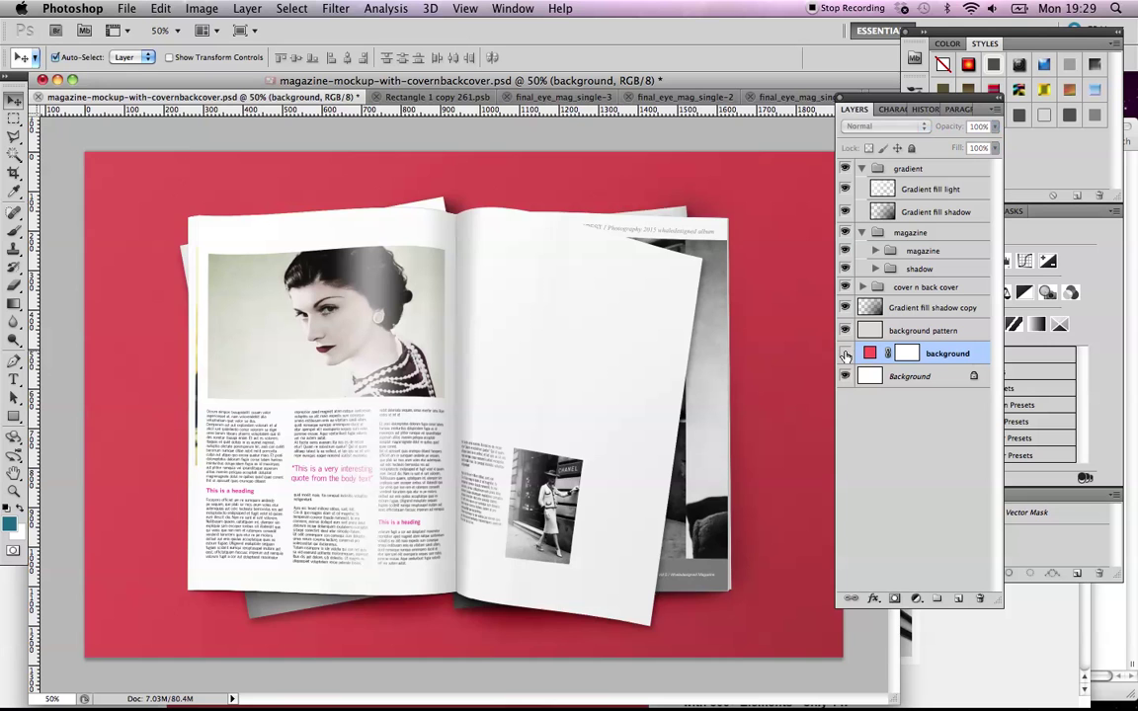
click(844, 353)
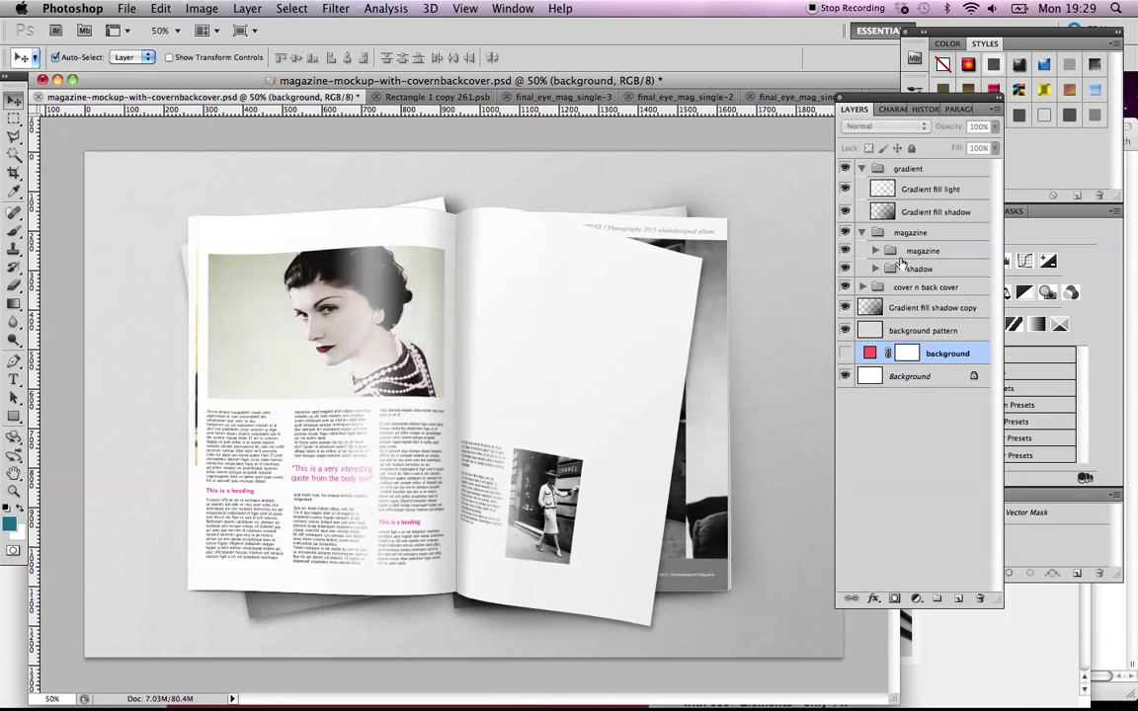
drag(887, 99, 926, 102)
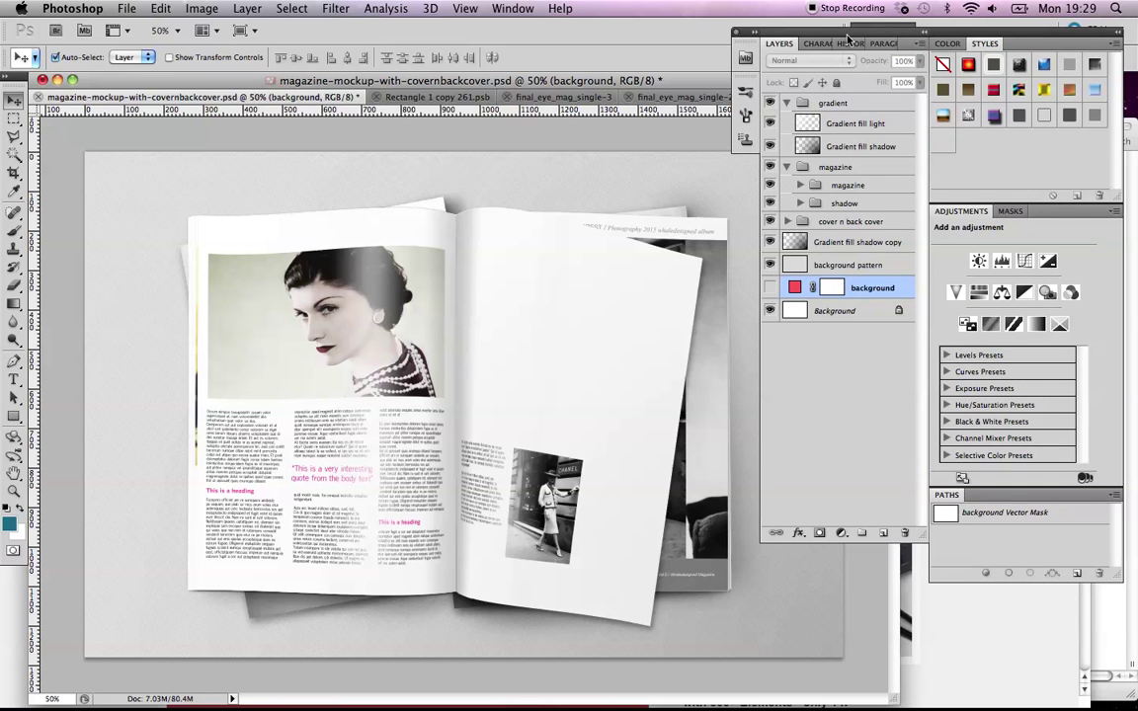
mouse_move(848, 39)
mouse_down()
mouse_move(897, 182)
mouse_move(896, 111)
mouse_move(848, 89)
mouse_up()
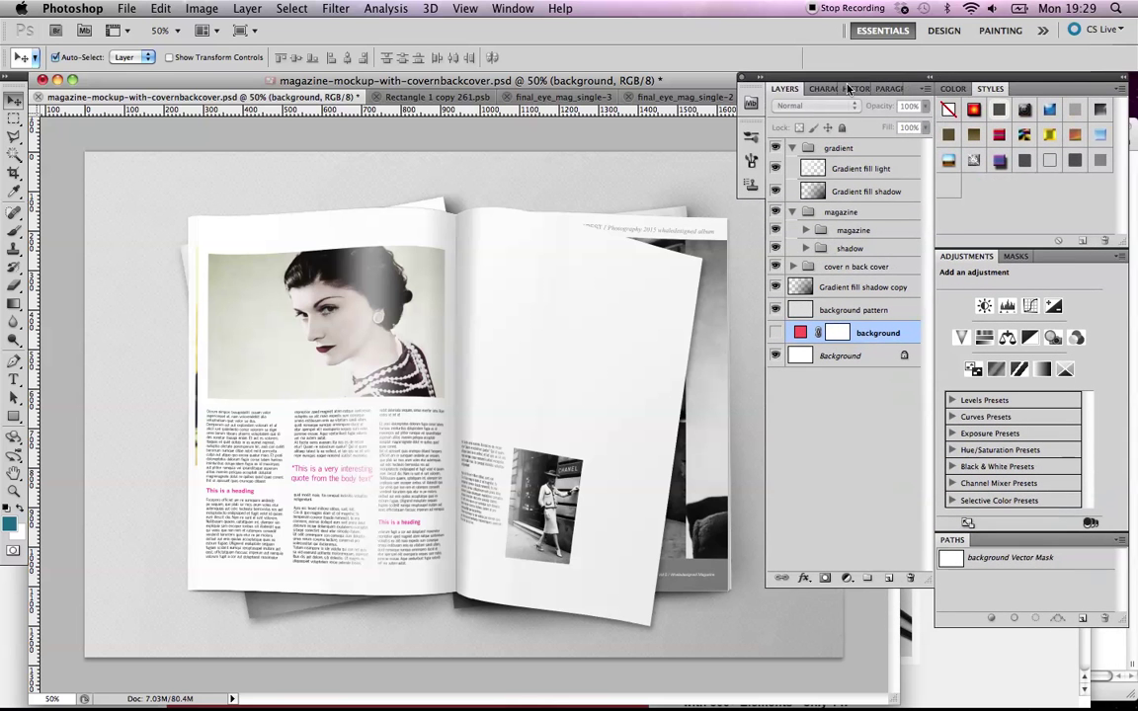
click(793, 214)
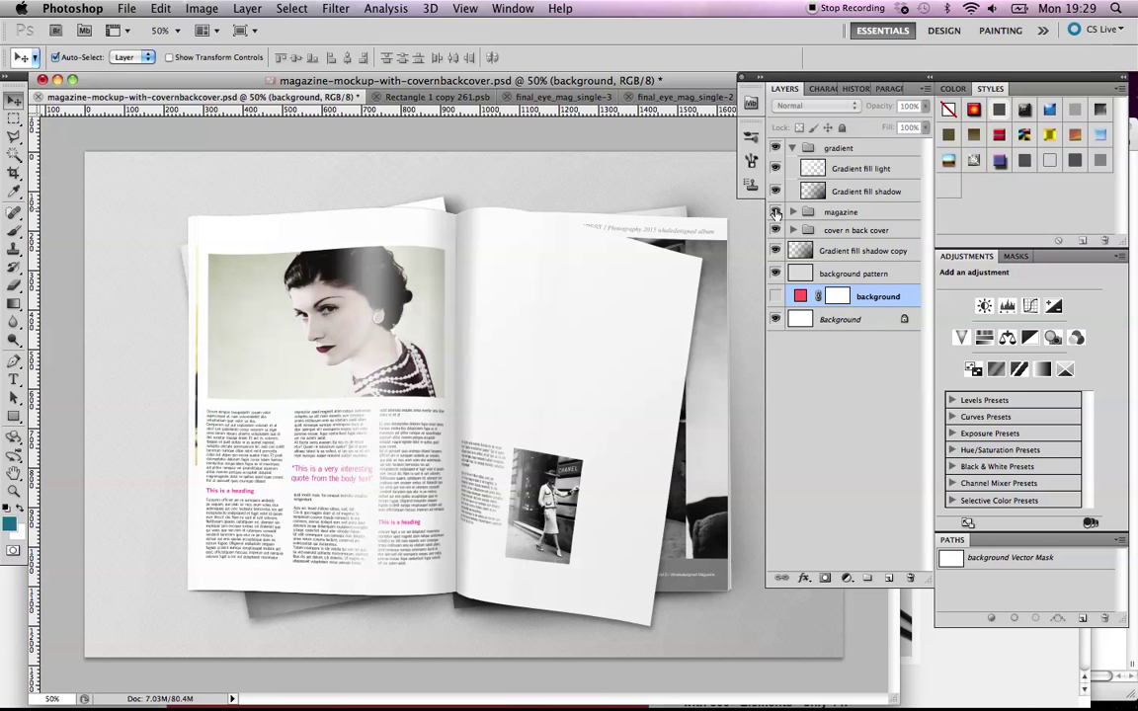
click(127, 7)
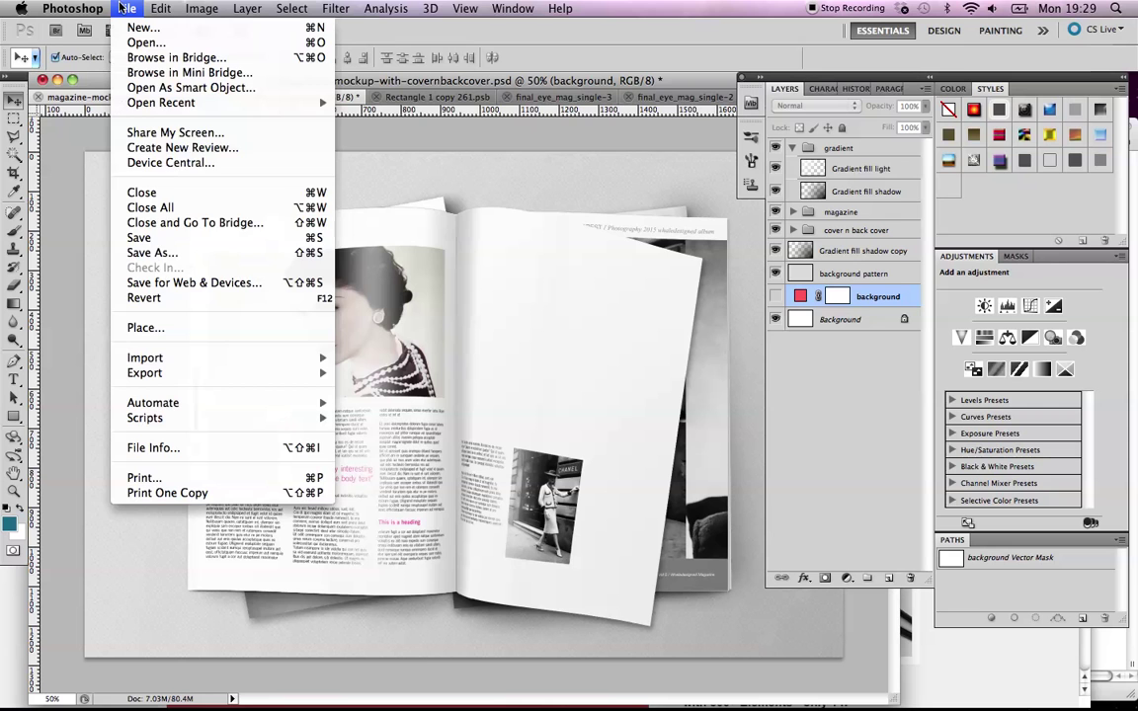
click(150, 253)
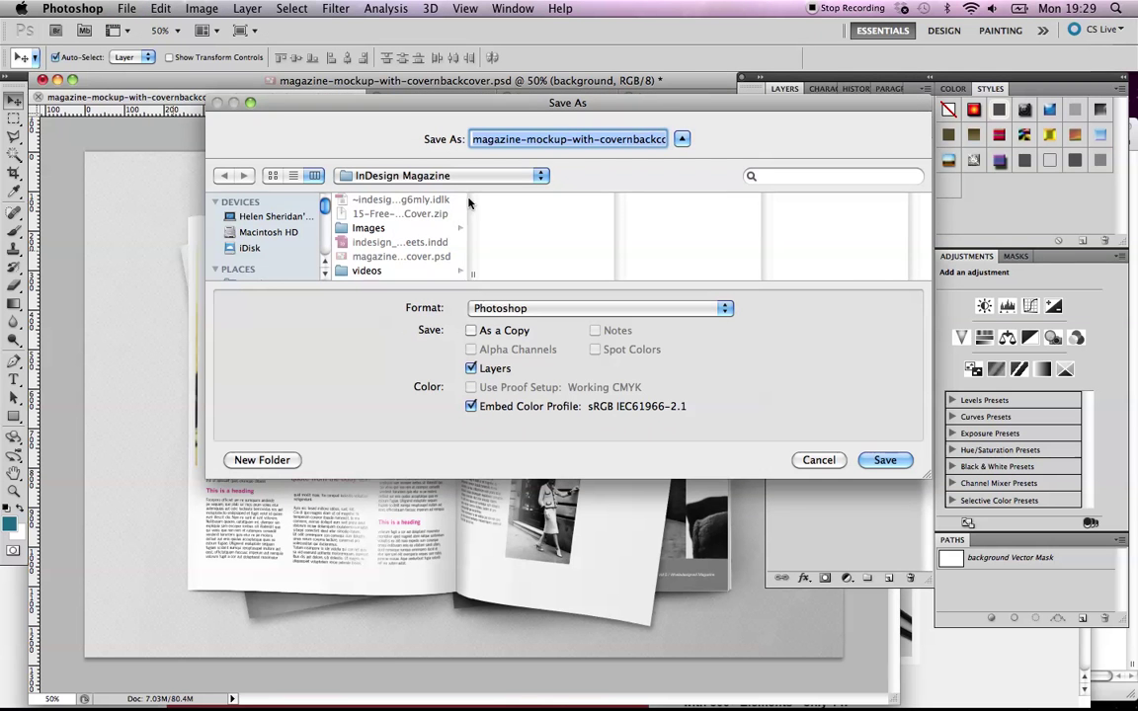
click(819, 462)
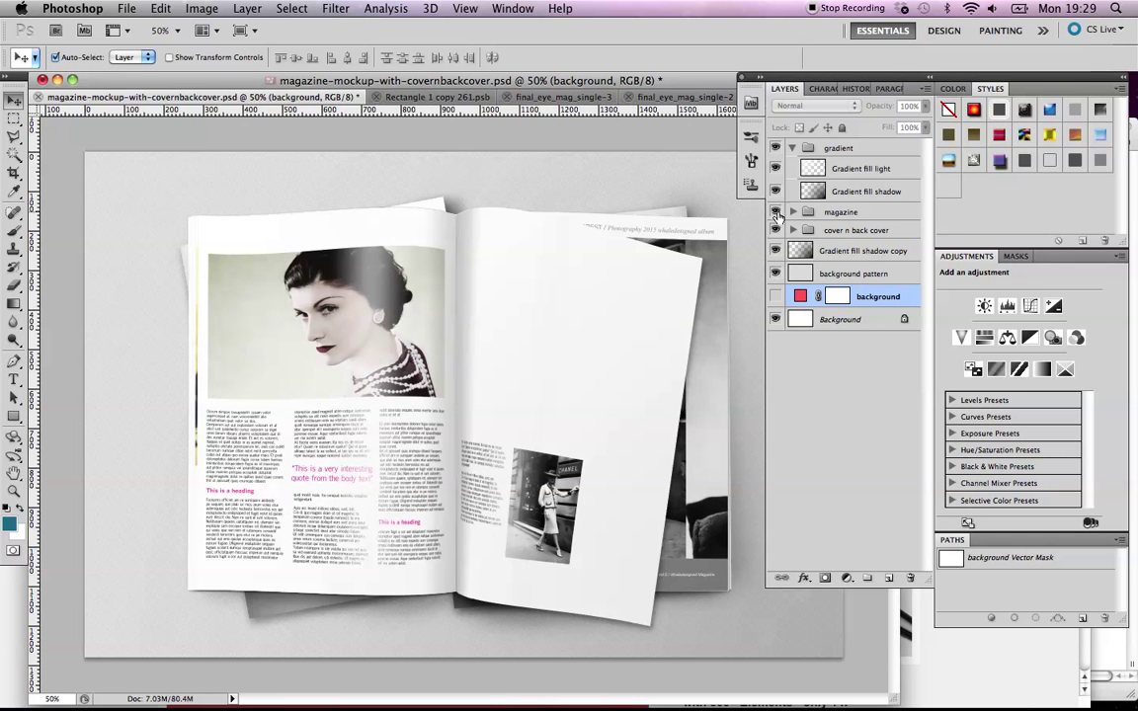
Hide the magazine spread and expand the cover groups to locate the front cover layer
click(776, 212)
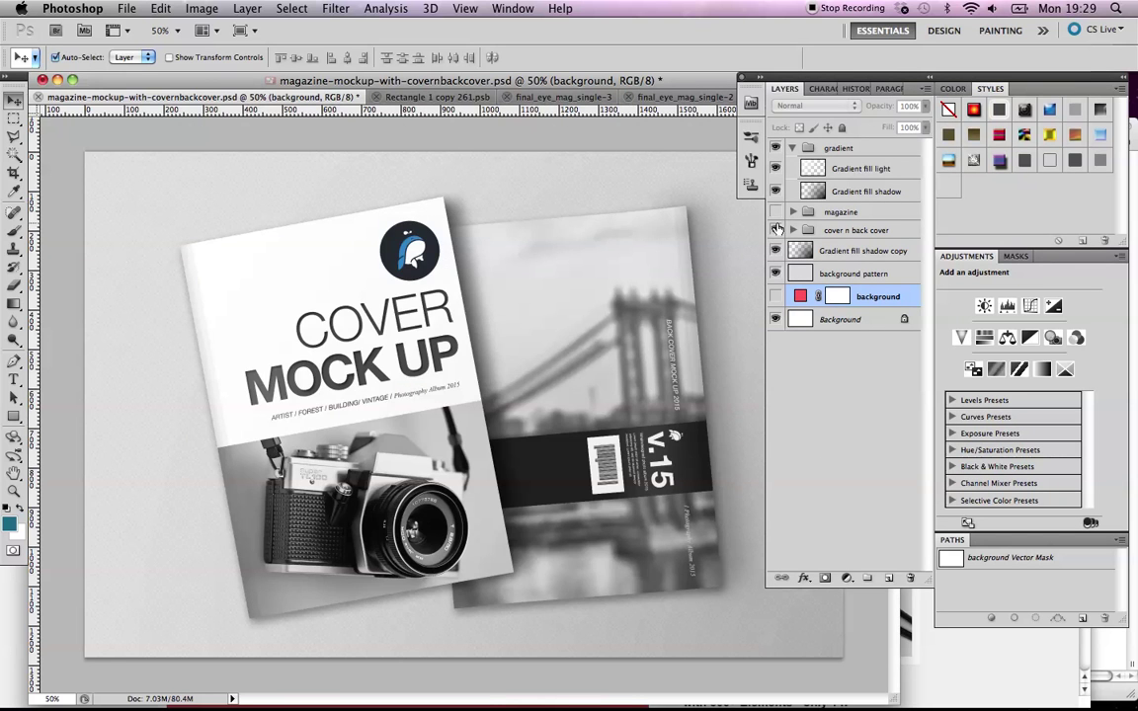
click(787, 230)
click(788, 230)
click(791, 230)
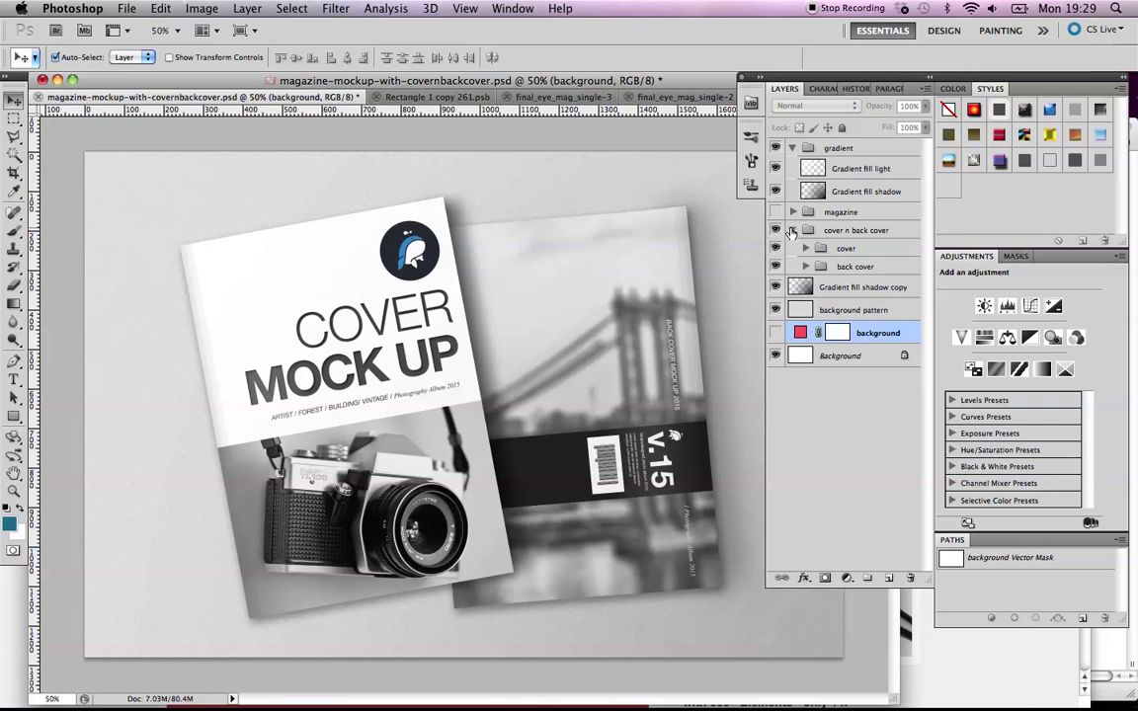
click(805, 248)
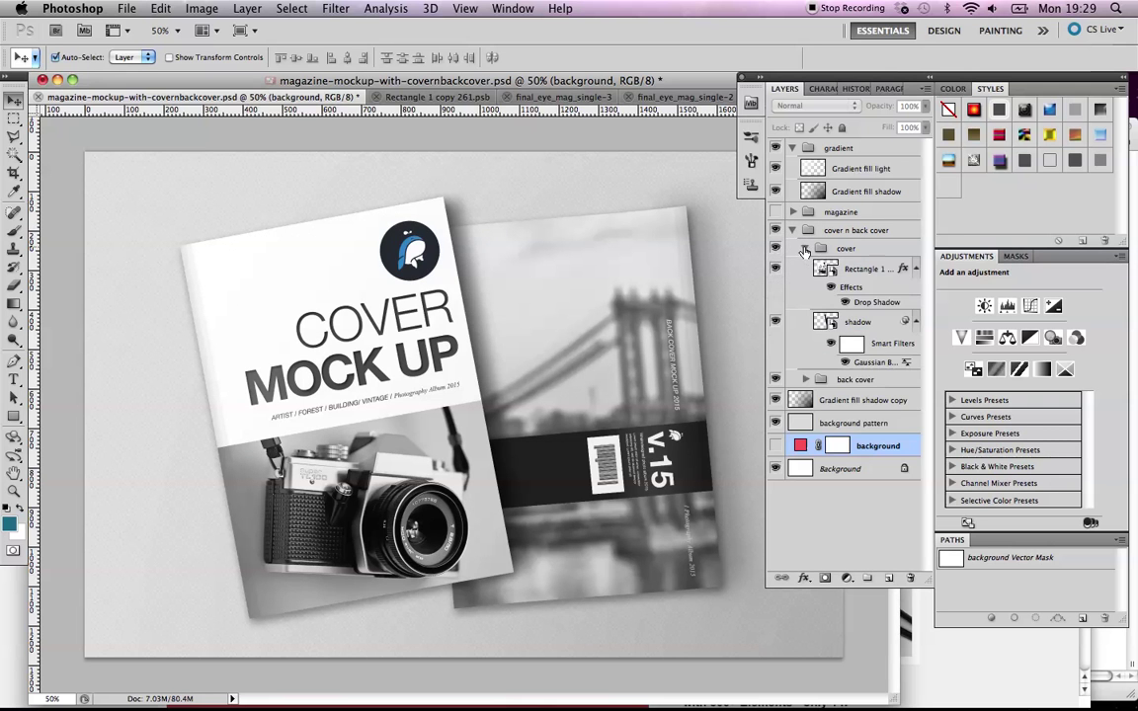
click(775, 269)
click(776, 268)
Open the front cover smart object and hide its logo, ellipse, text and camera photo layers
double_click(828, 274)
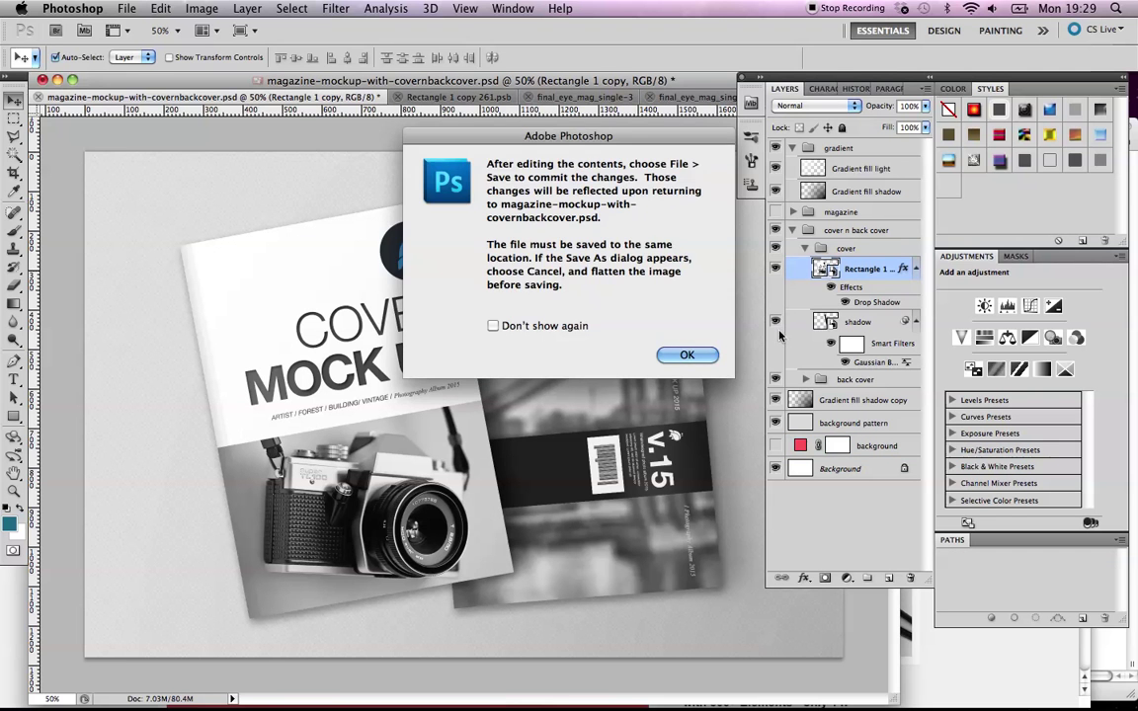
click(692, 348)
click(668, 284)
click(681, 296)
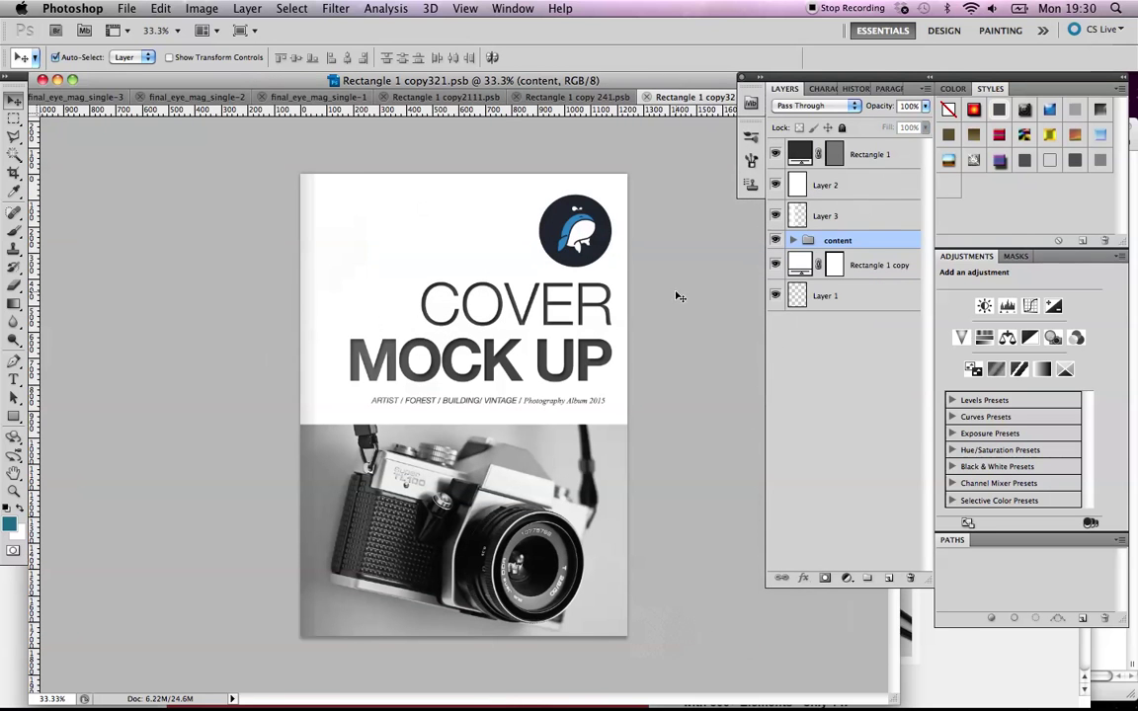
click(793, 241)
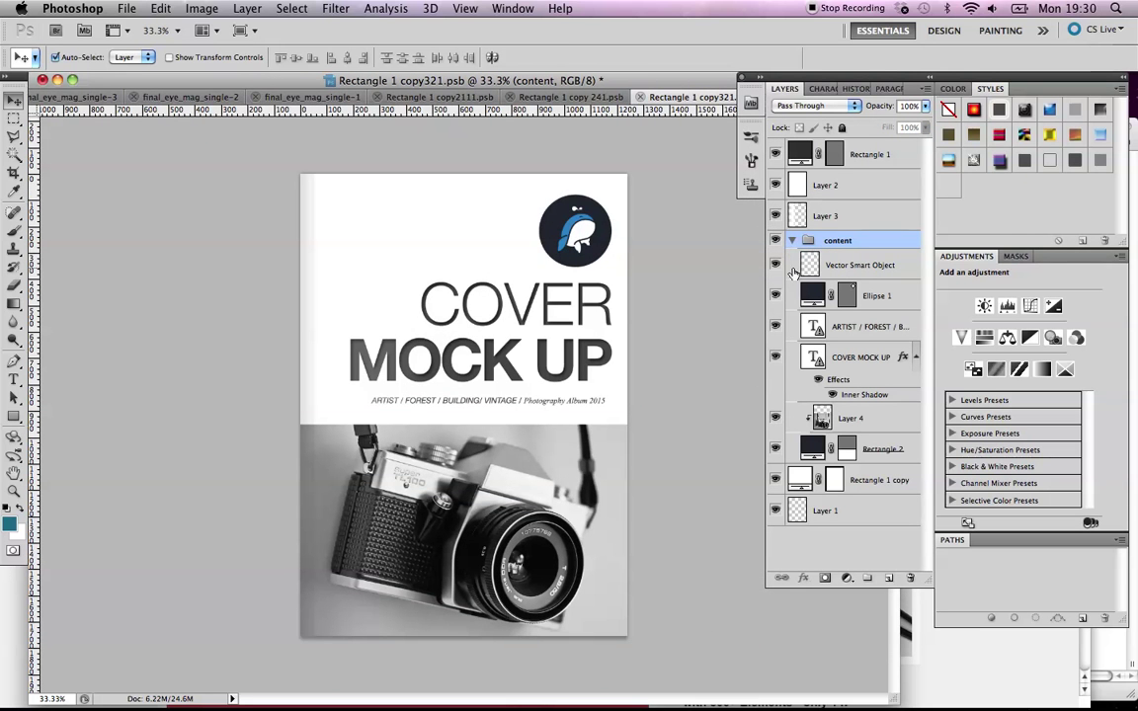
drag(776, 264, 776, 370)
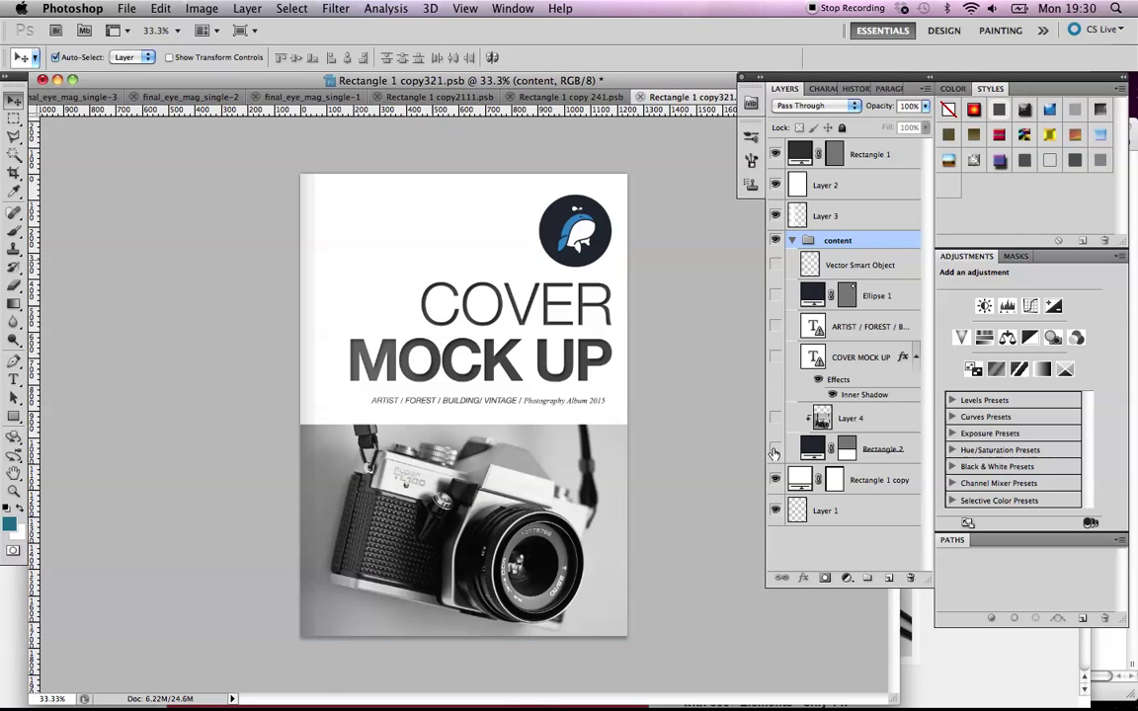
click(776, 449)
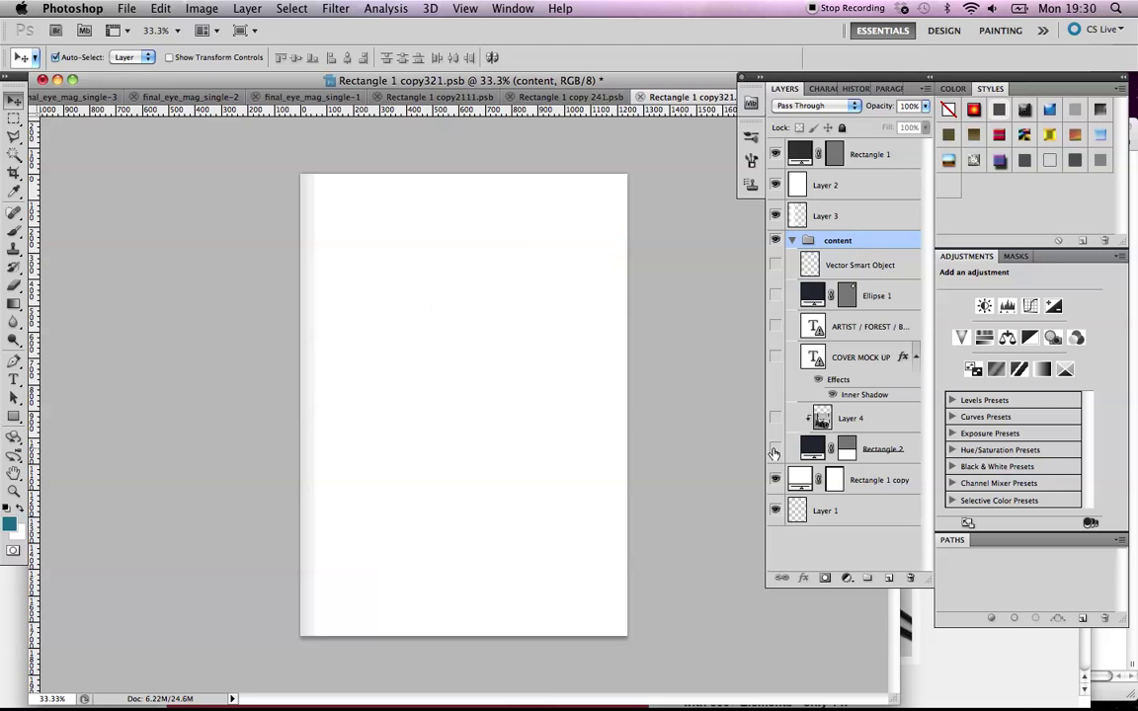
Select and copy the entire Chanel No5 poster, then return to the blank cover document
click(528, 98)
click(461, 100)
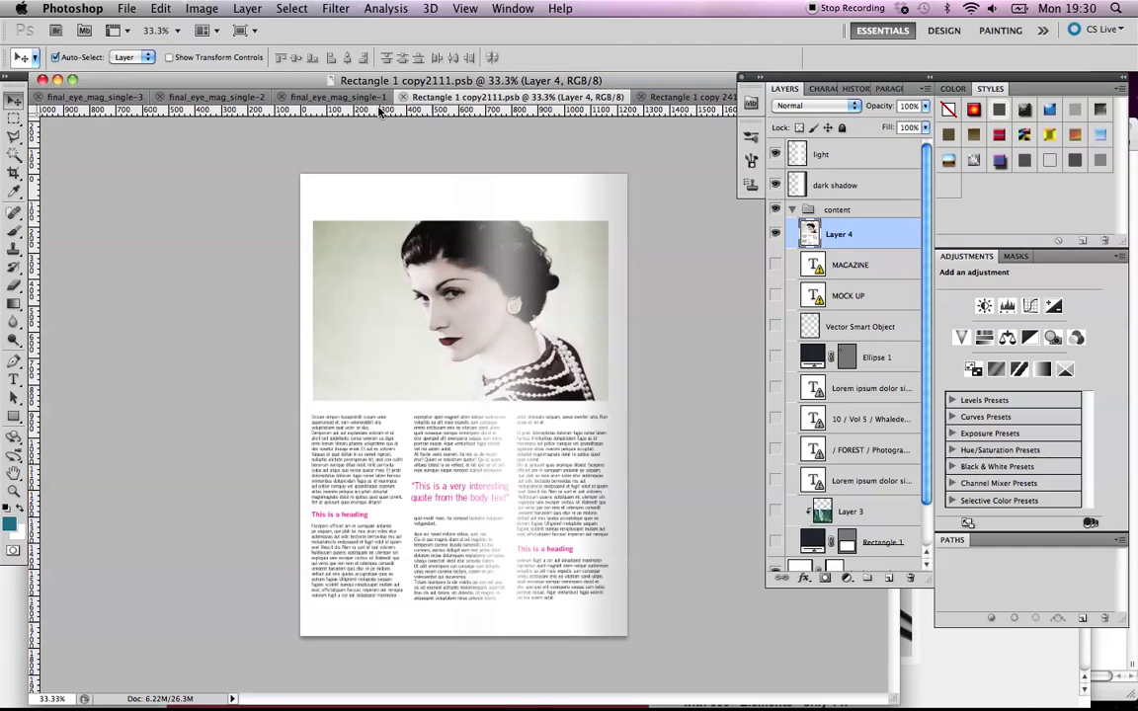
click(332, 98)
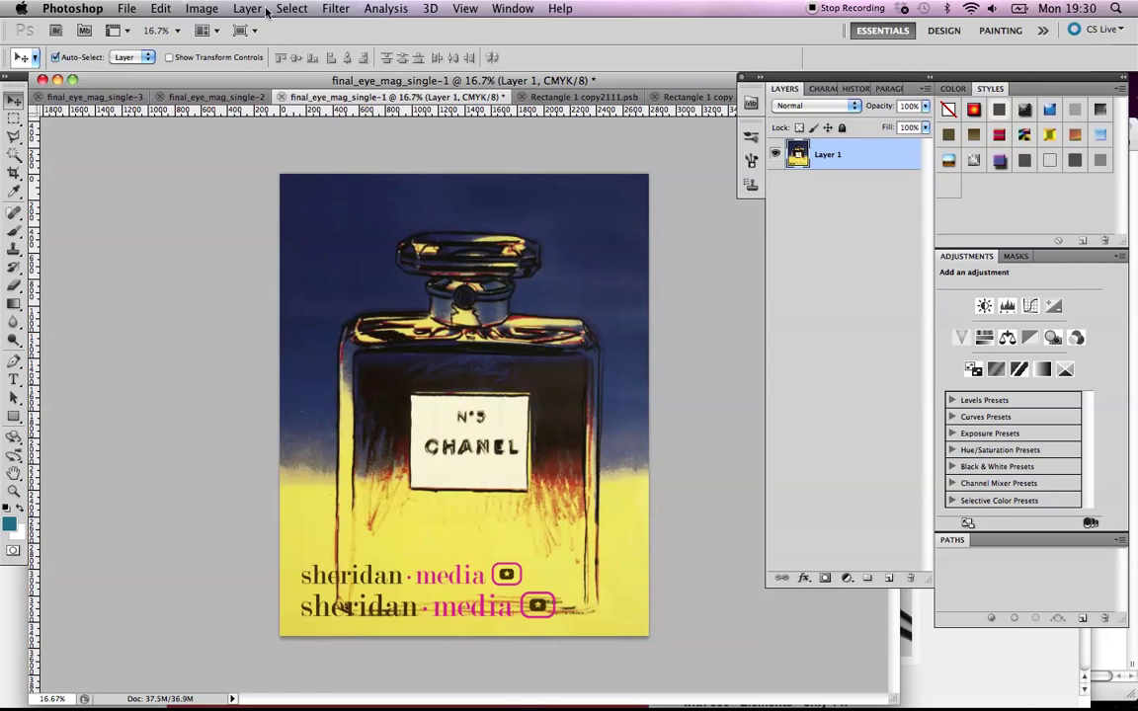
click(295, 10)
click(294, 28)
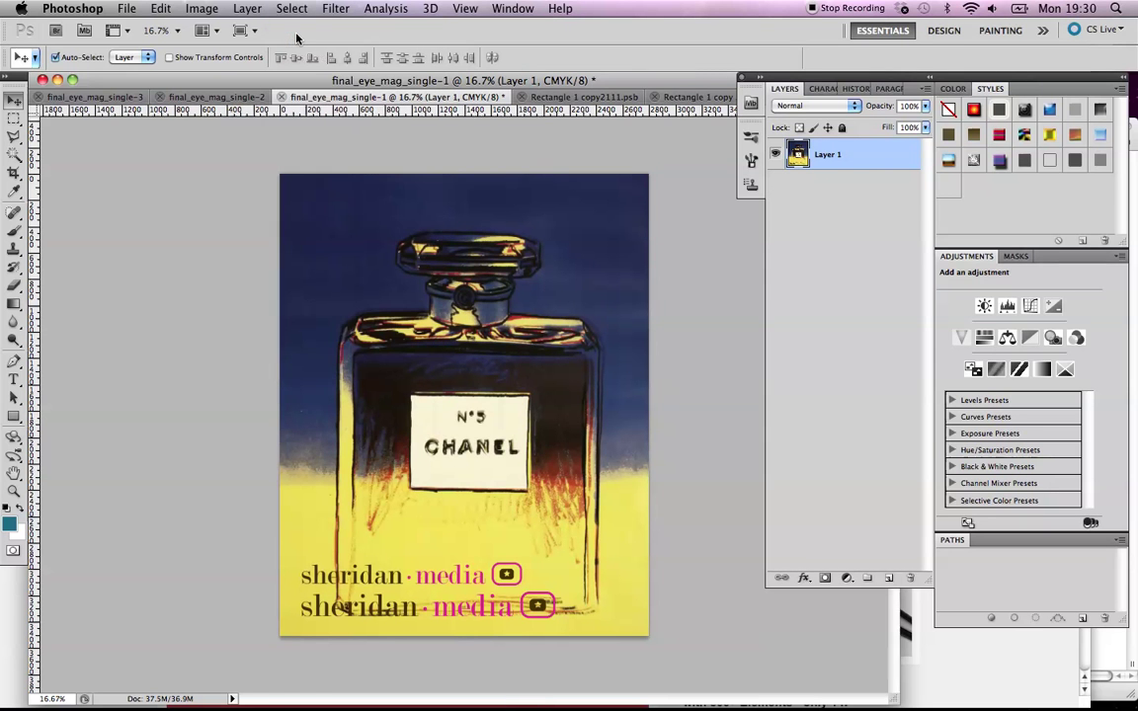
click(161, 9)
click(177, 134)
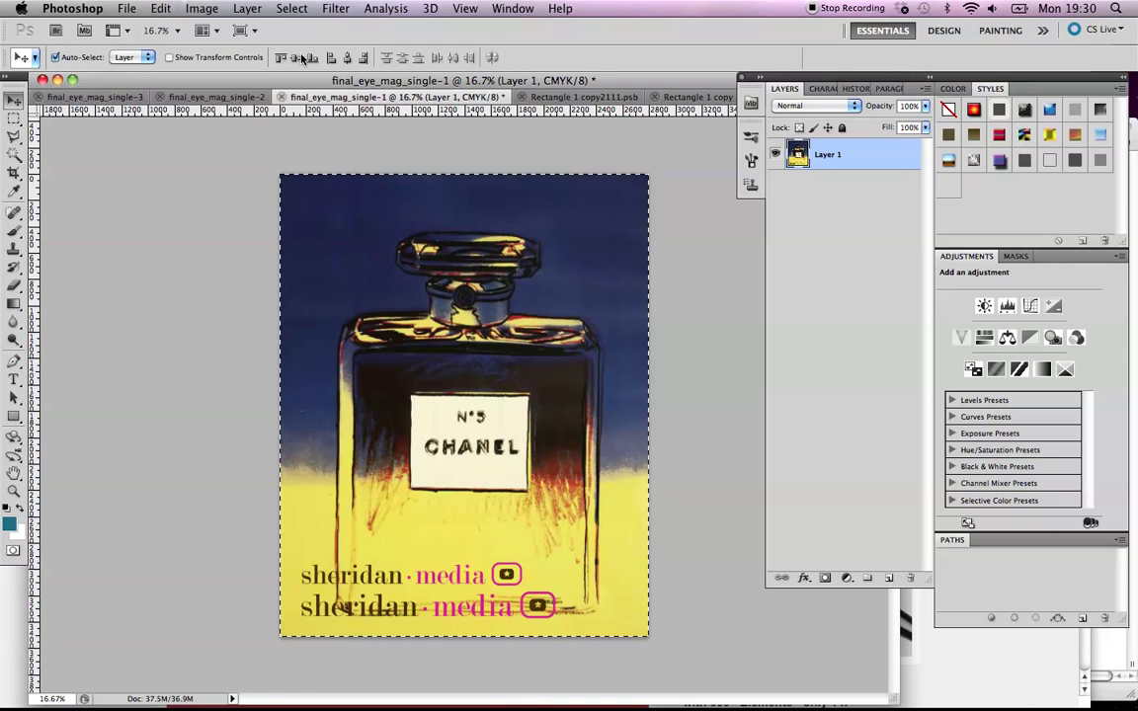
click(513, 8)
click(577, 660)
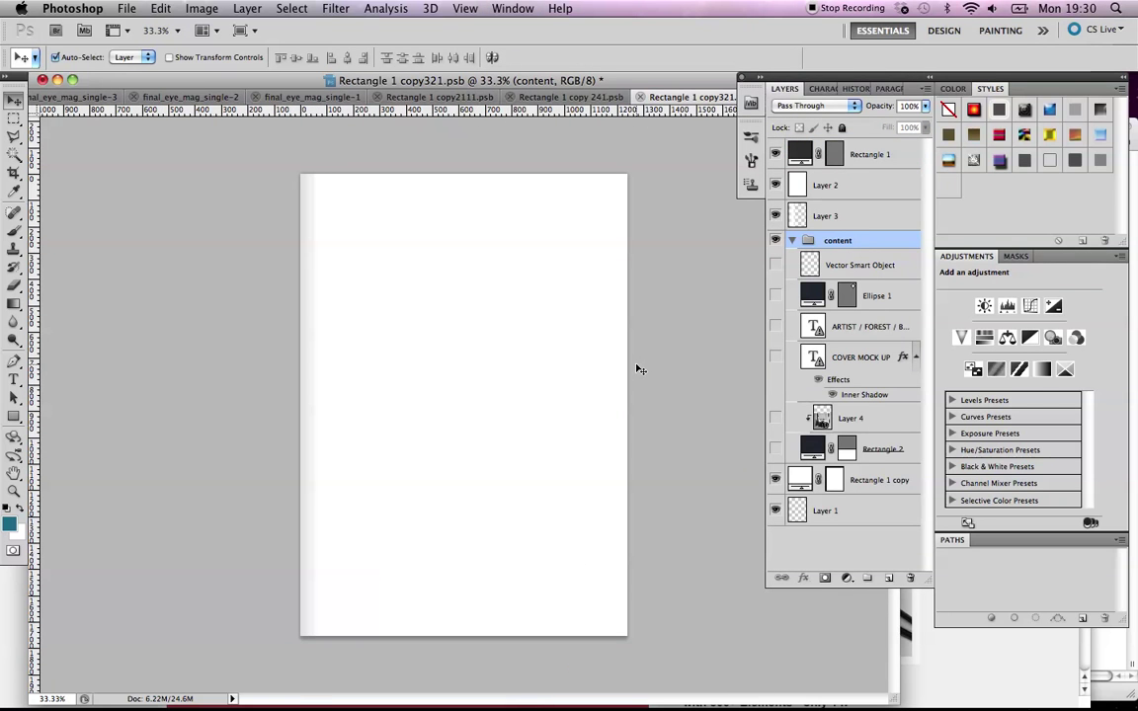
Paste the Chanel No5 poster and free-transform it to about 47%, aligned to the cover
key(super+v)
key(super+t)
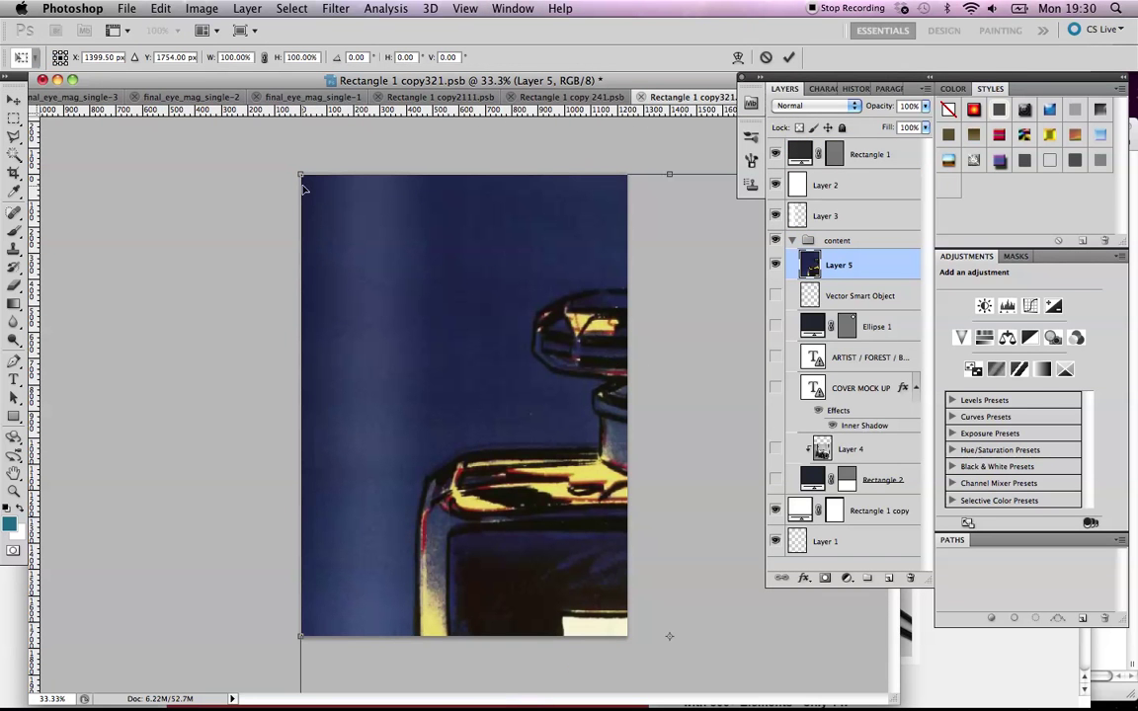
drag(300, 178, 331, 233)
drag(294, 175, 341, 234)
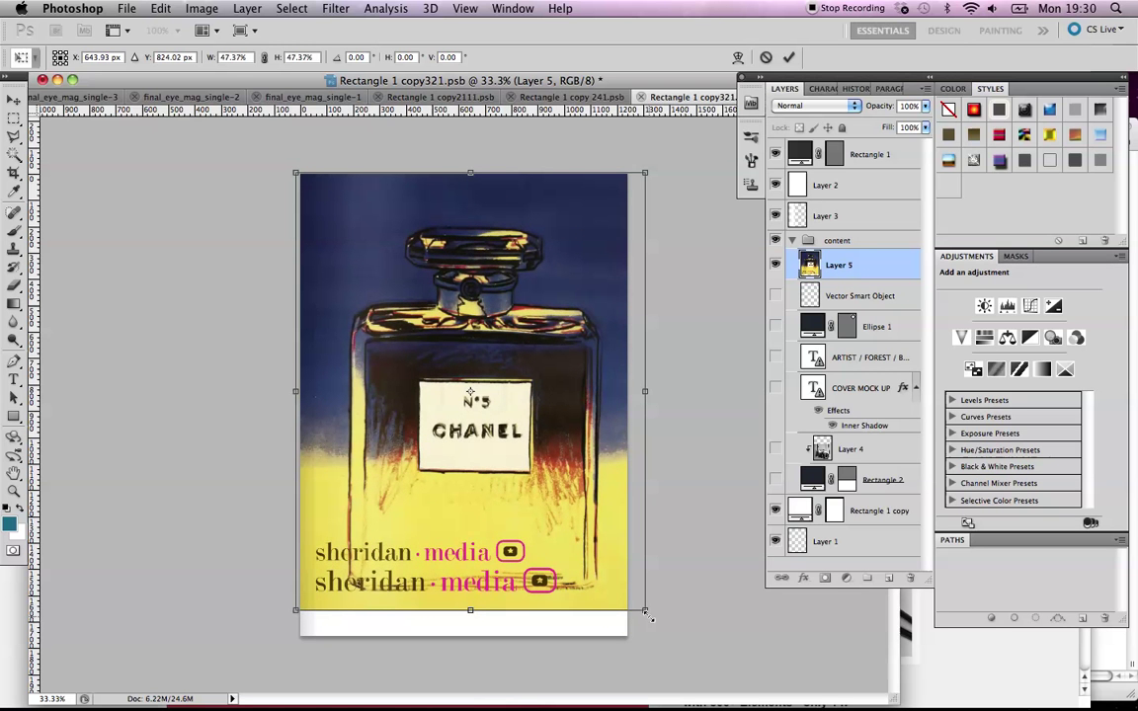
mouse_move(645, 612)
mouse_down()
mouse_move(624, 602)
mouse_move(655, 623)
mouse_up()
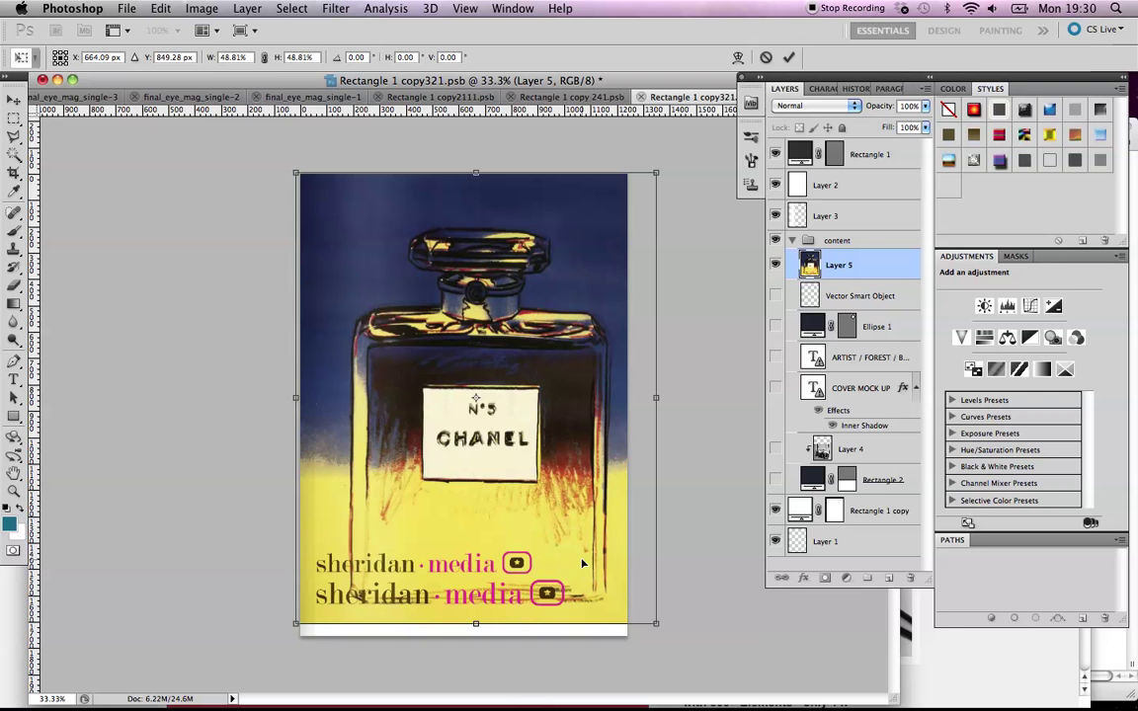
drag(582, 562, 587, 562)
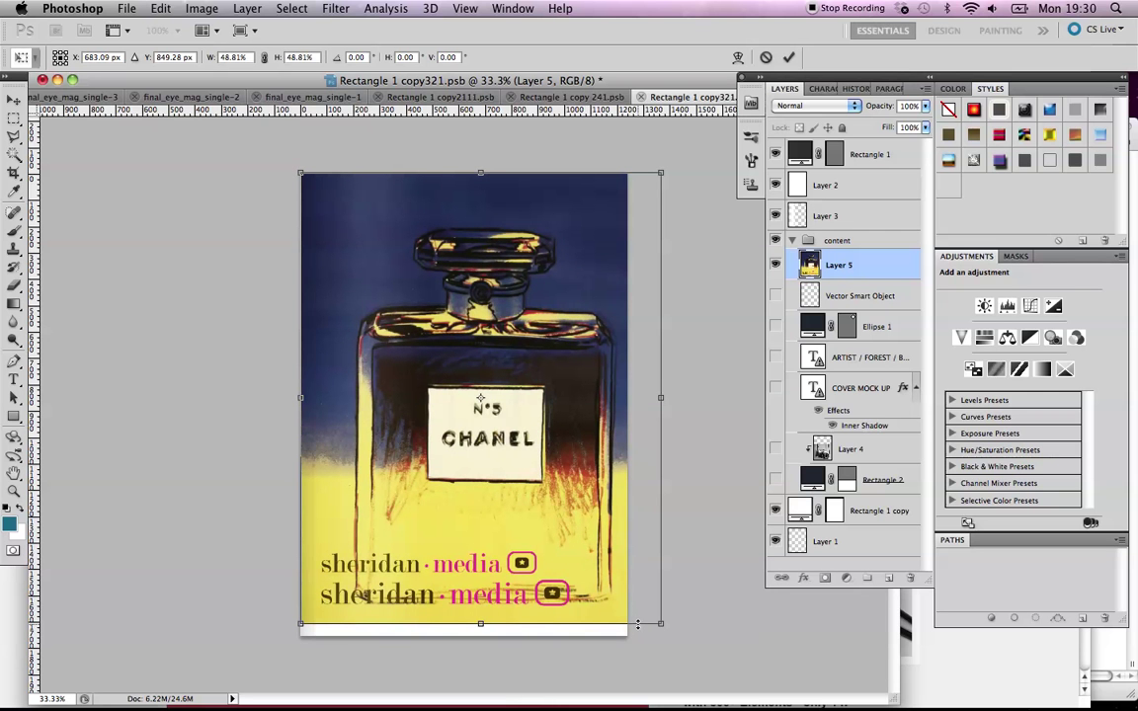
drag(662, 626, 648, 614)
drag(598, 563, 589, 565)
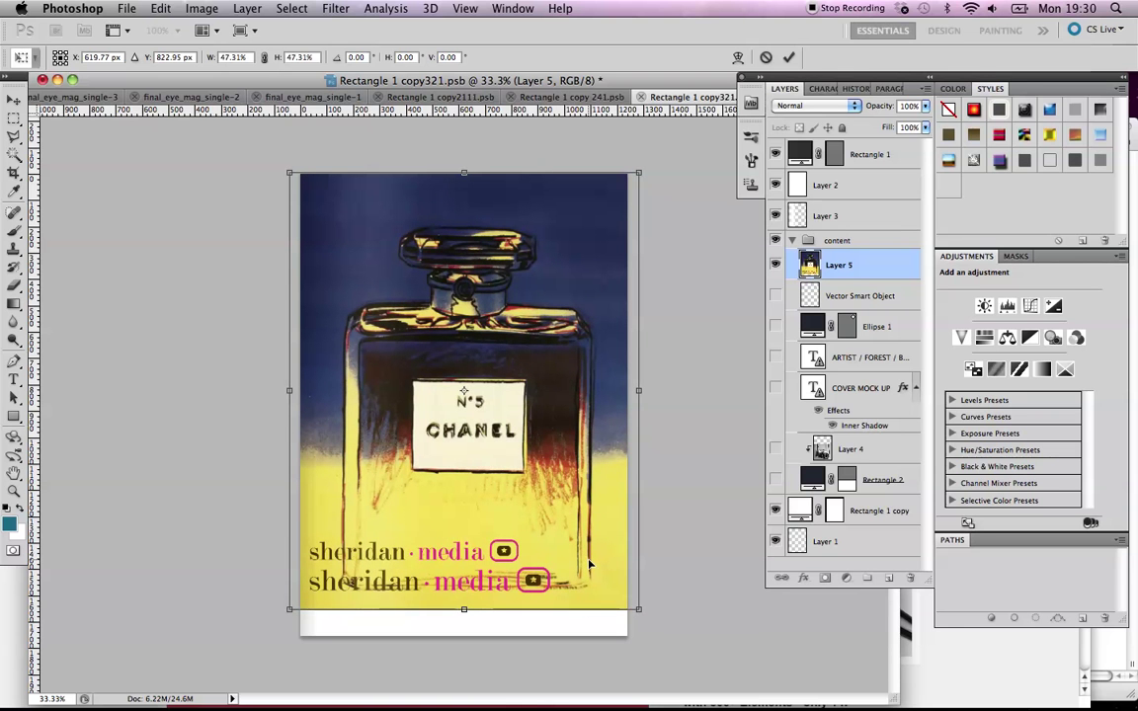
key(Return)
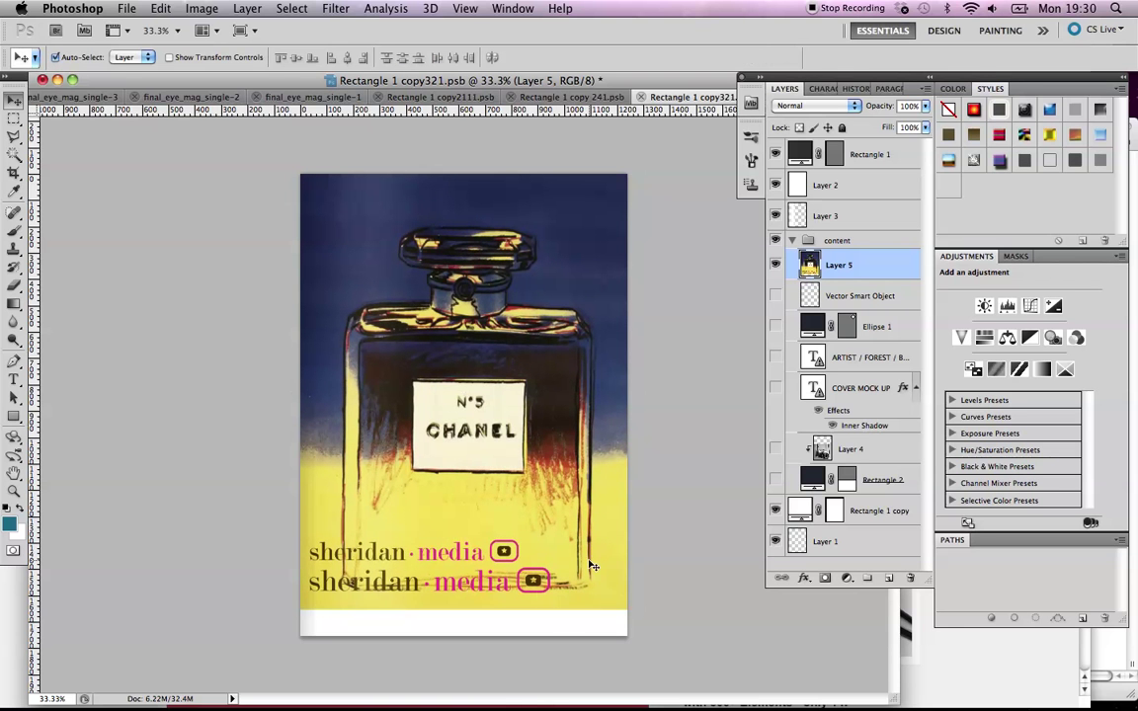
key(shift+Right)
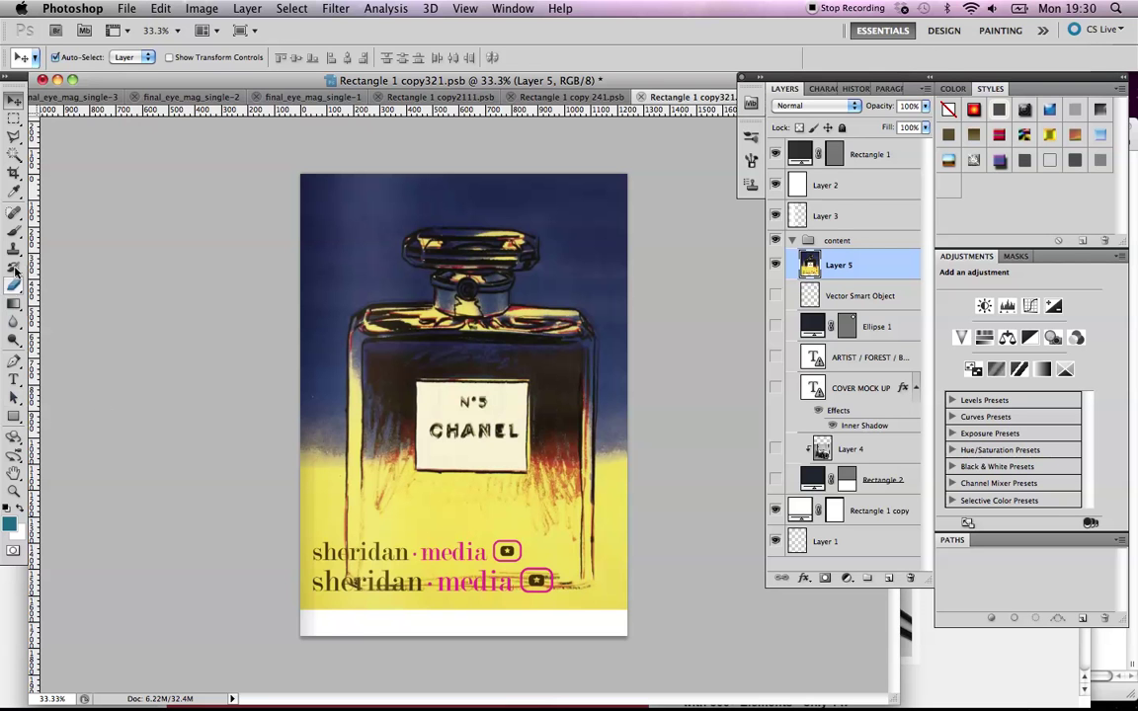
key(i)
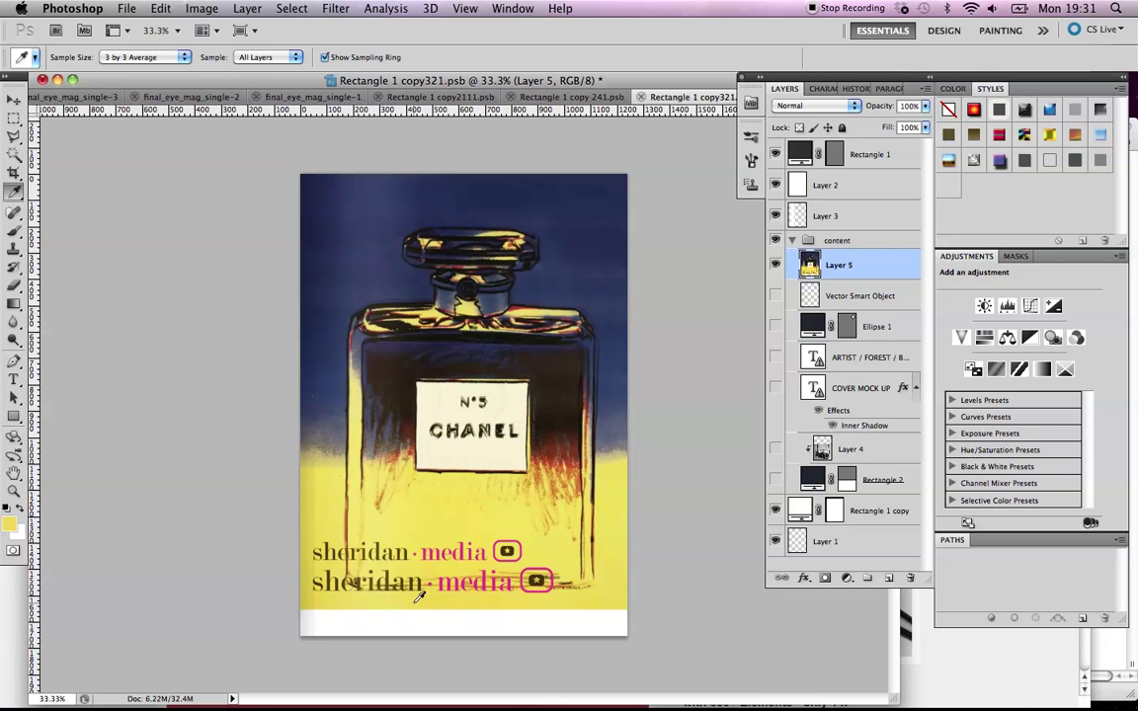
Marquee the white bottom strip of the Chanel cover, fill it with the sampled yellow, and deselect
click(14, 118)
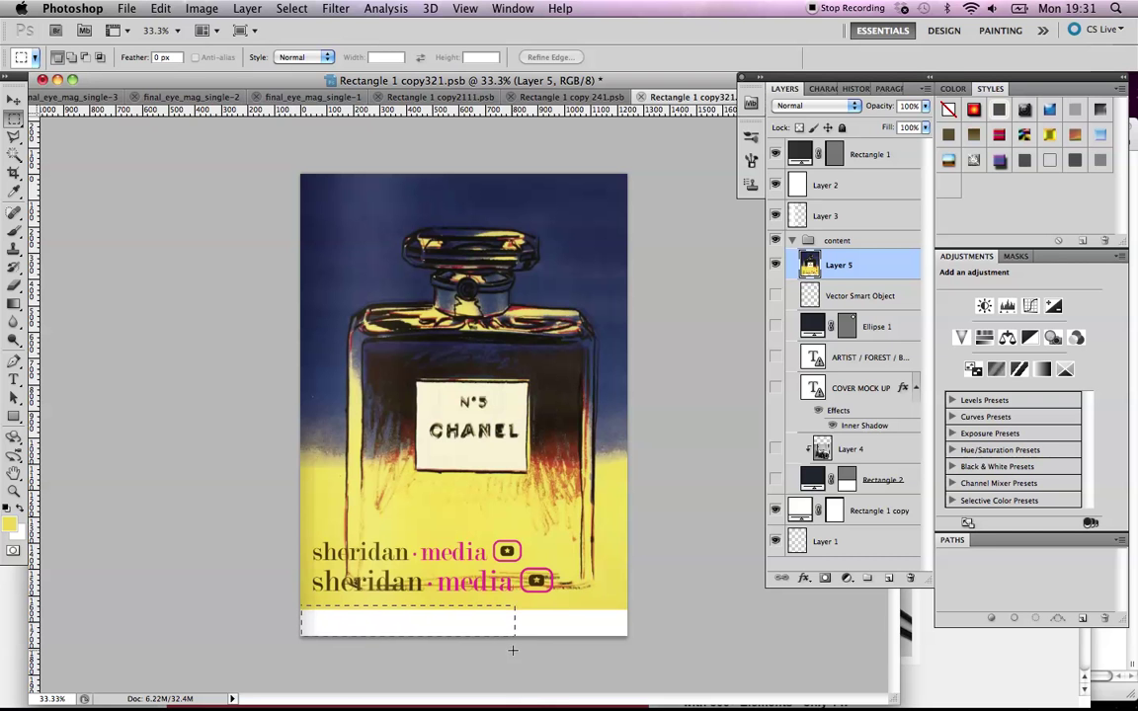
drag(588, 655, 635, 666)
click(160, 9)
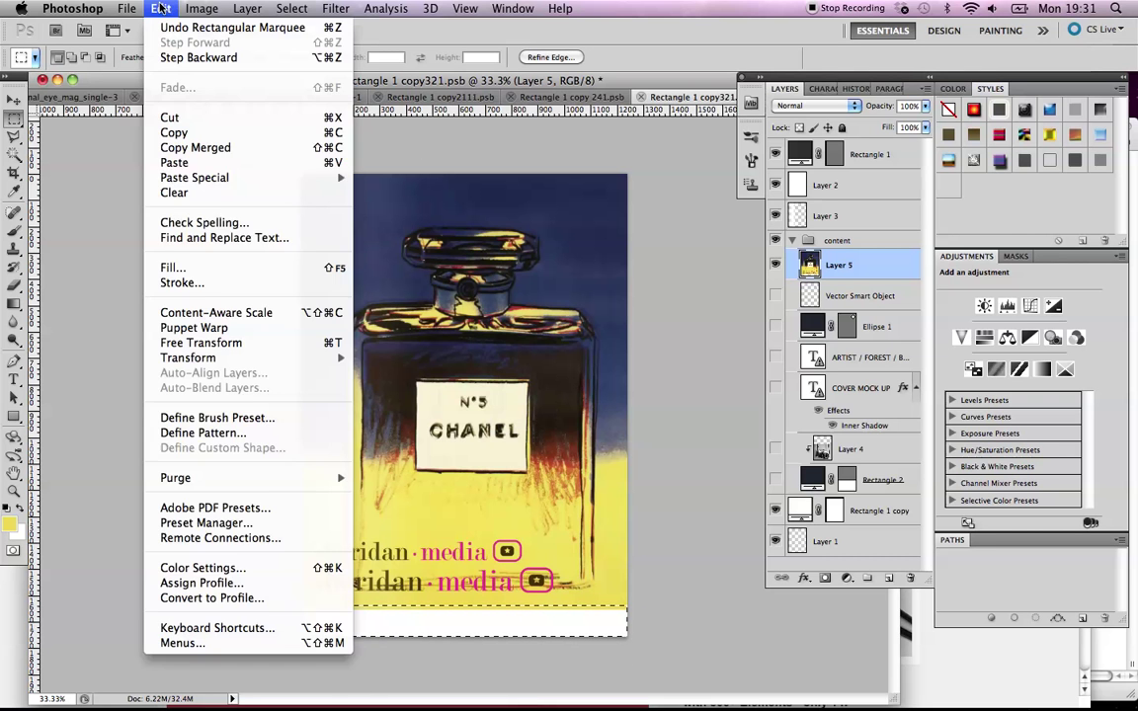
click(173, 267)
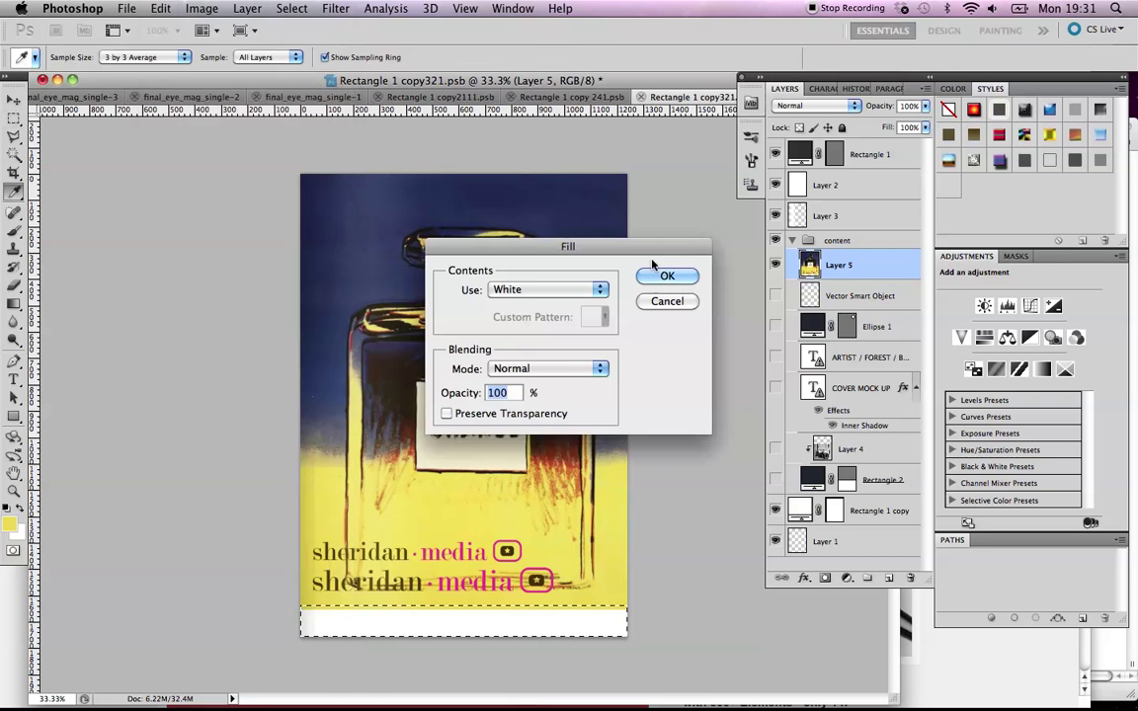
click(569, 292)
click(566, 156)
click(667, 276)
key(m)
key(super+d)
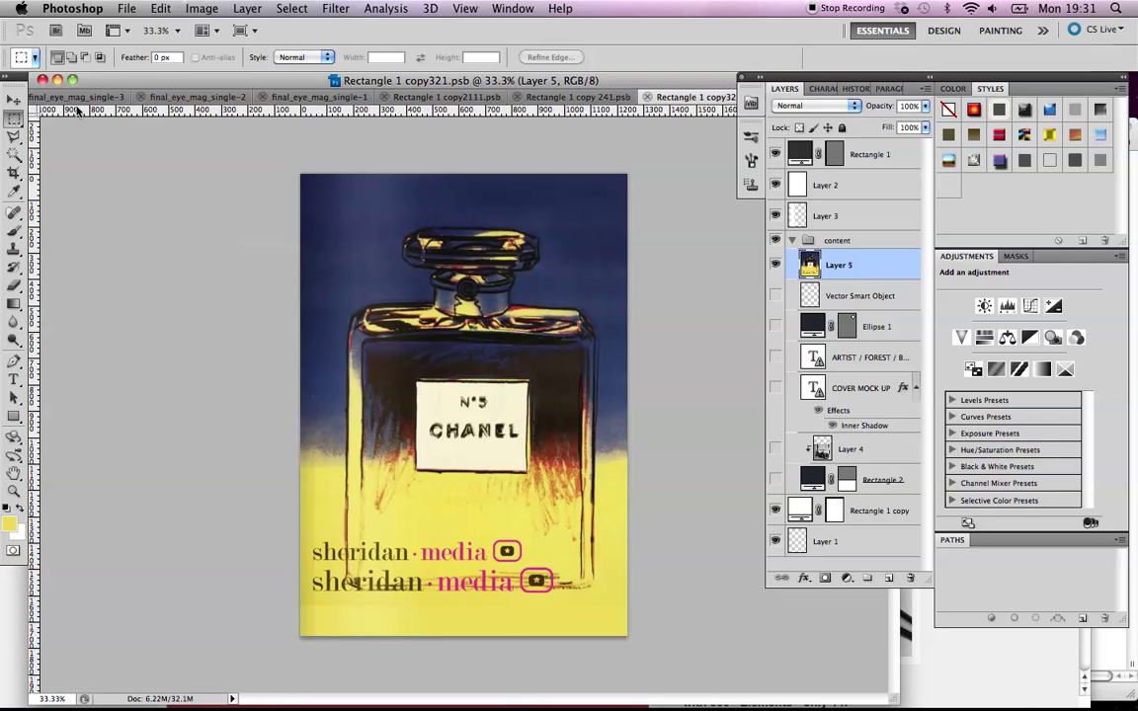
In the magazine mockup, expand the back cover group and open its smart object for editing
click(512, 8)
click(558, 554)
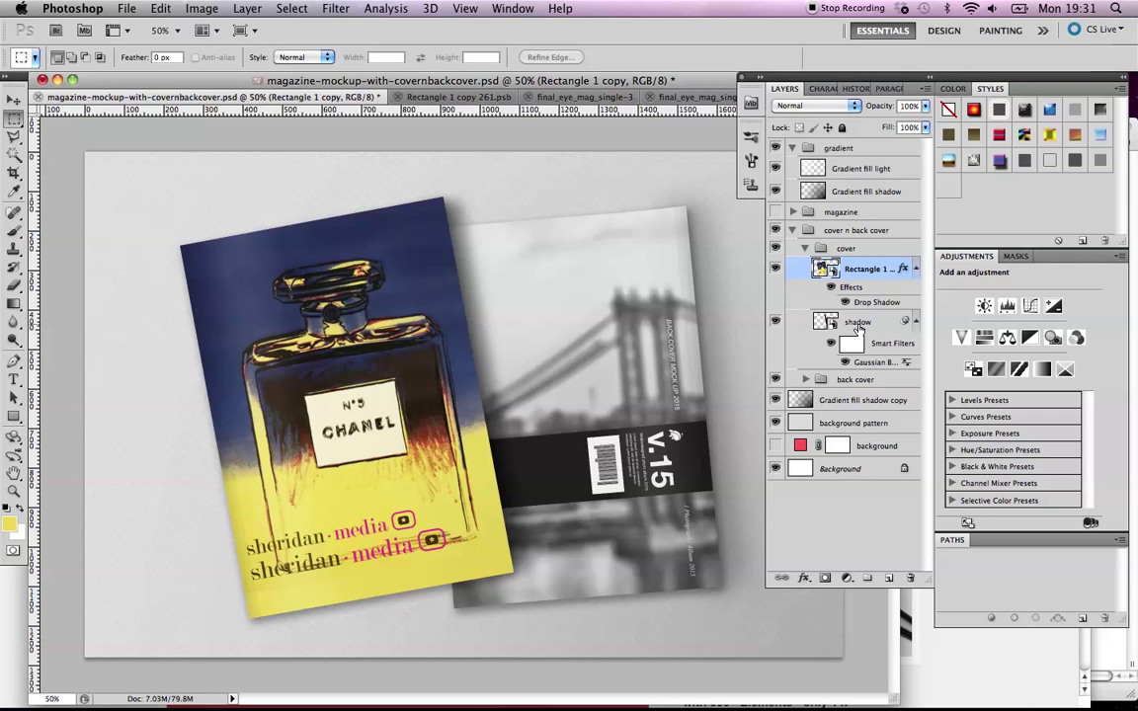
click(806, 248)
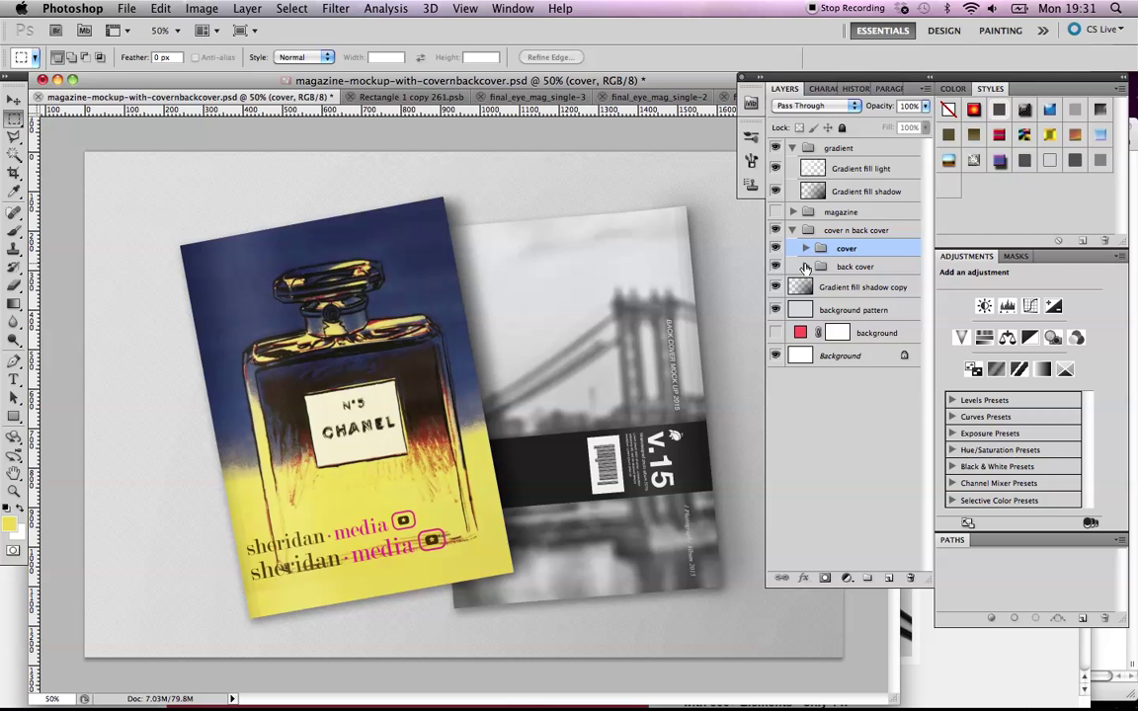
click(805, 267)
double_click(823, 287)
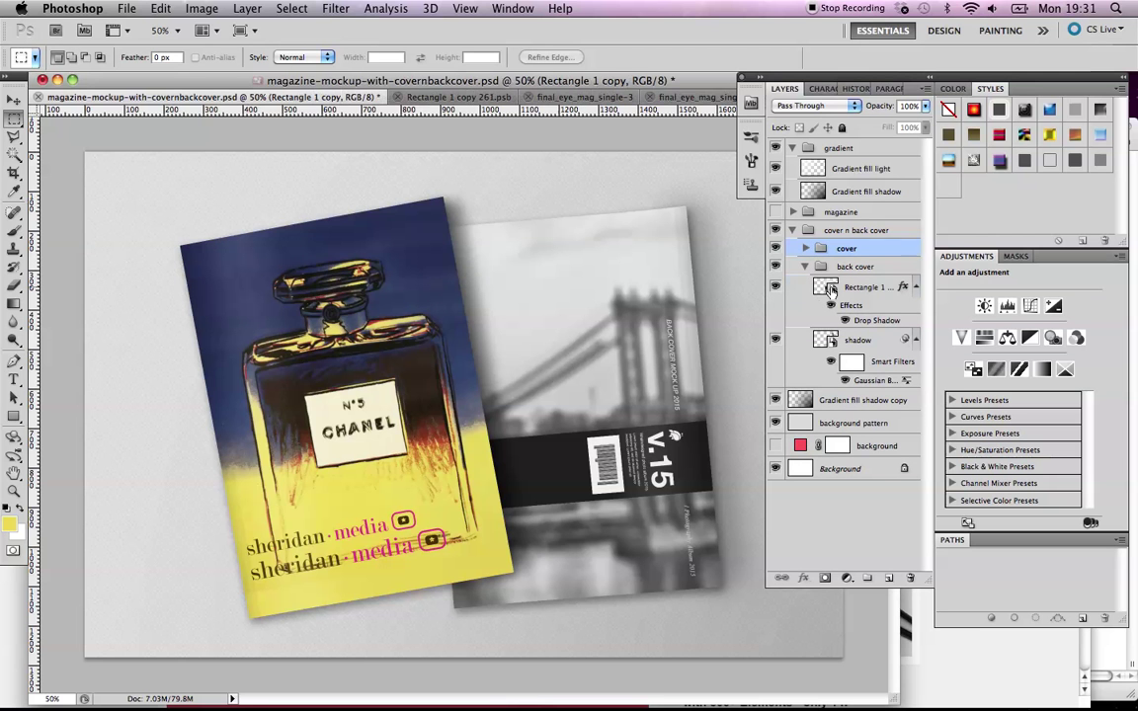
click(690, 356)
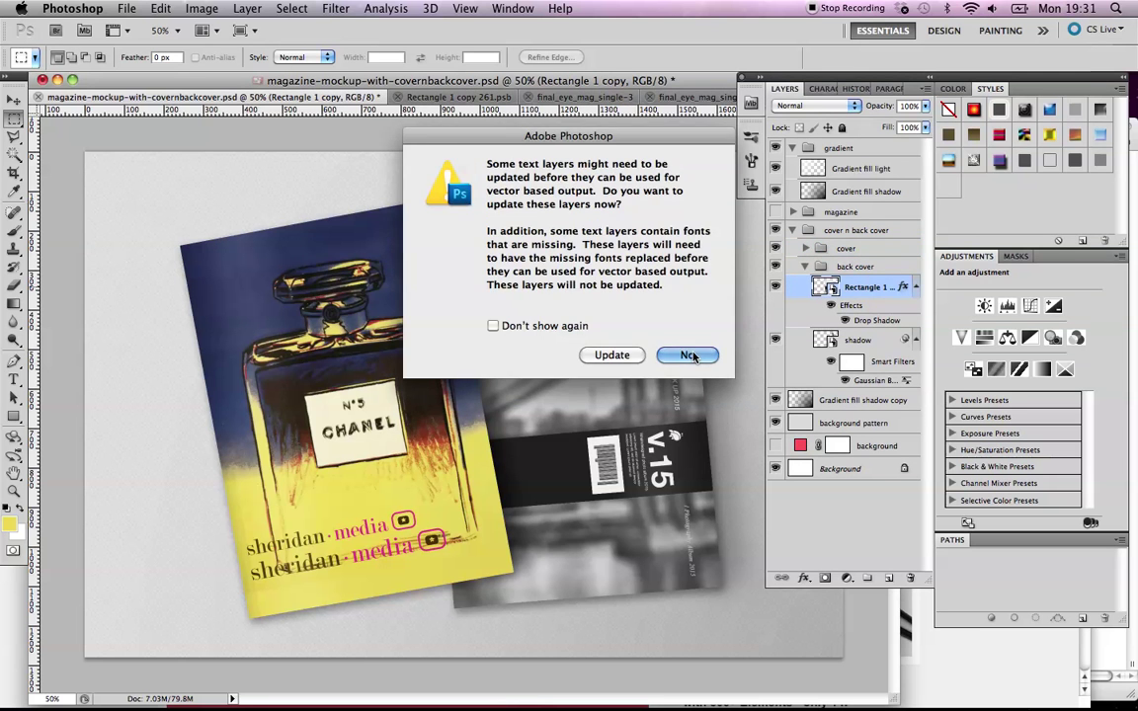
click(691, 356)
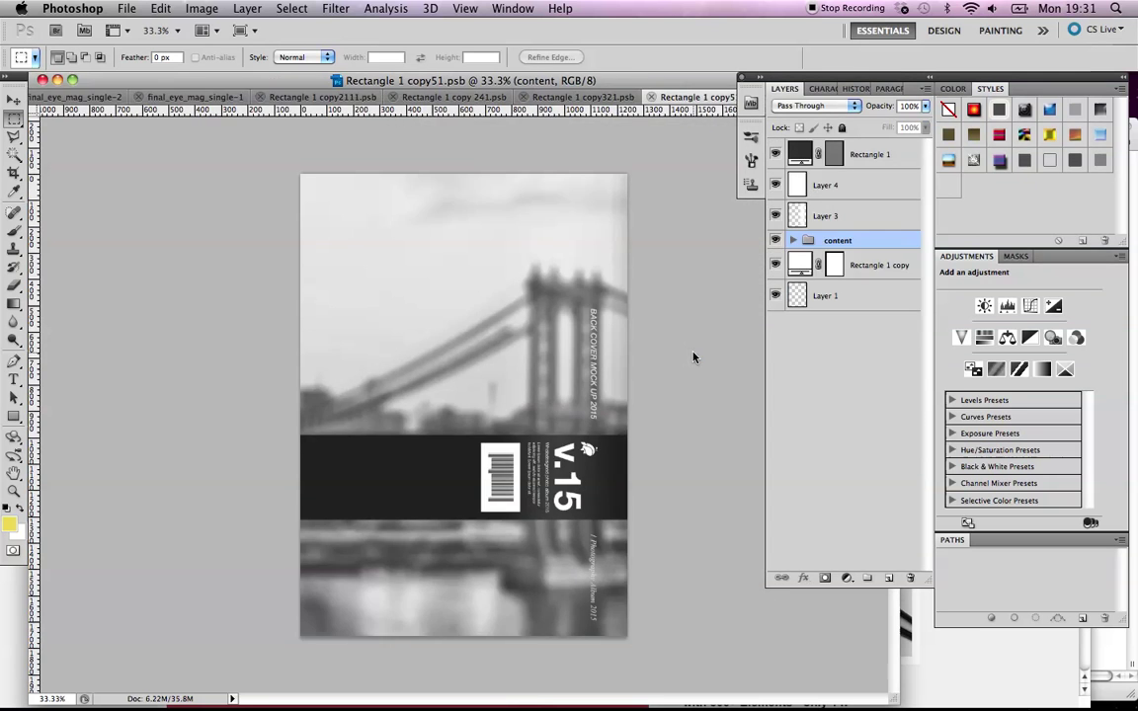
Expand the content group, identify the barcode and bridge photo layers, and select Layer 5
click(792, 241)
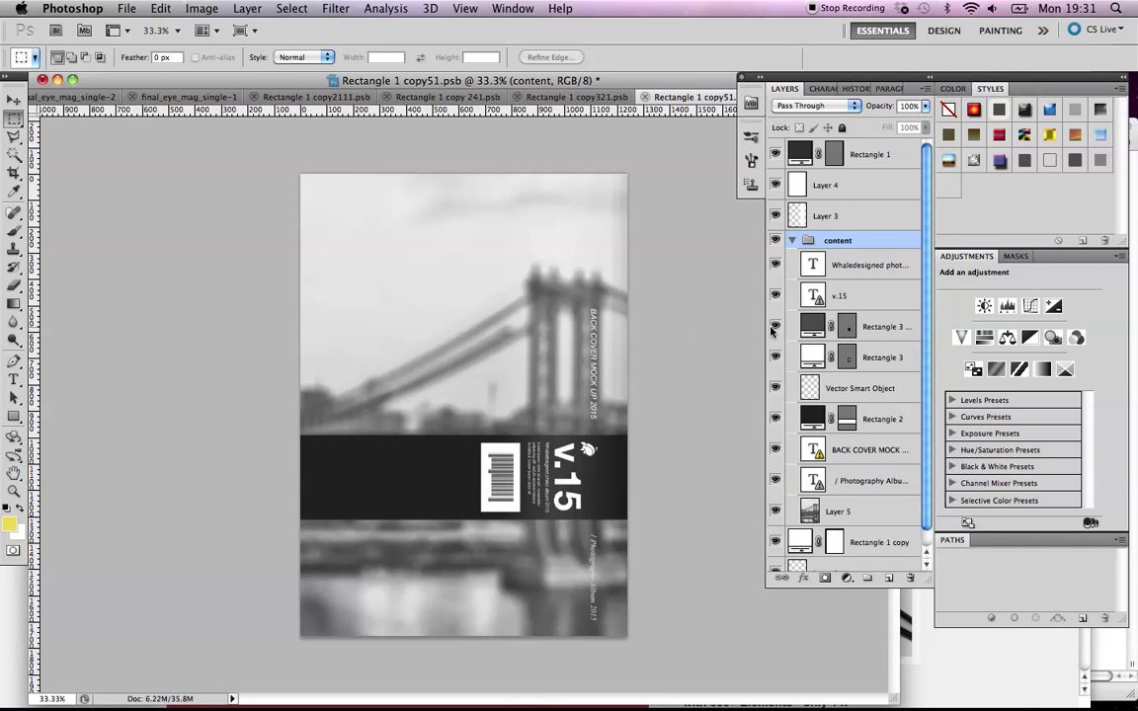
key(v)
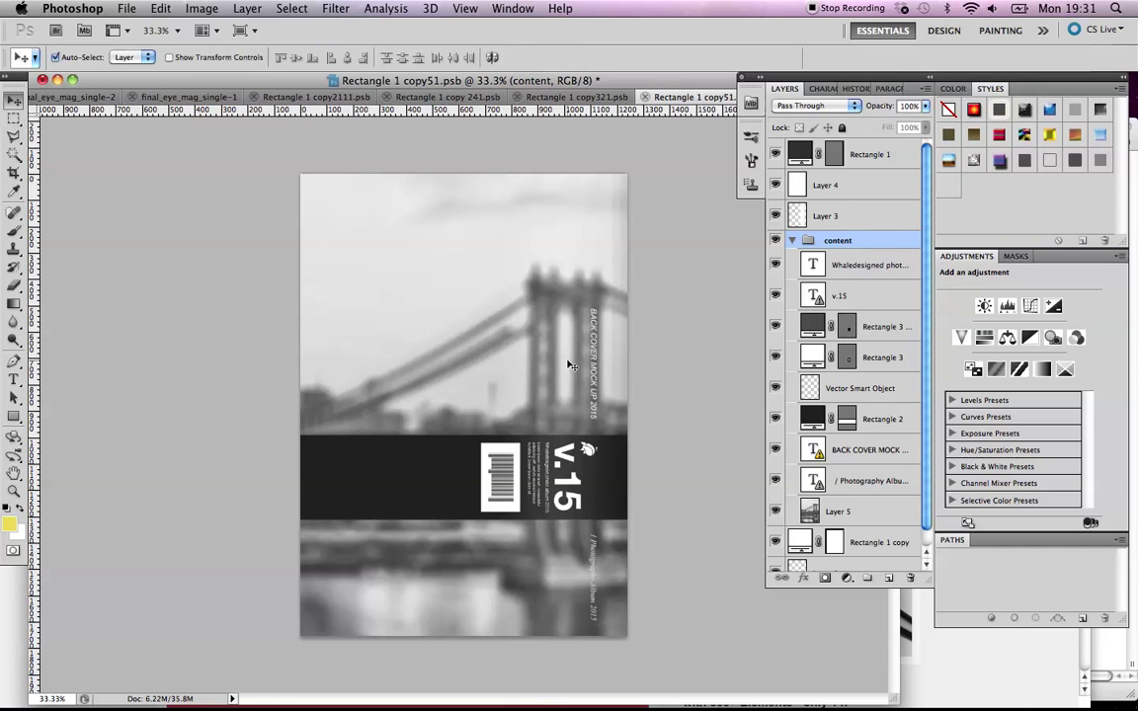
click(445, 297)
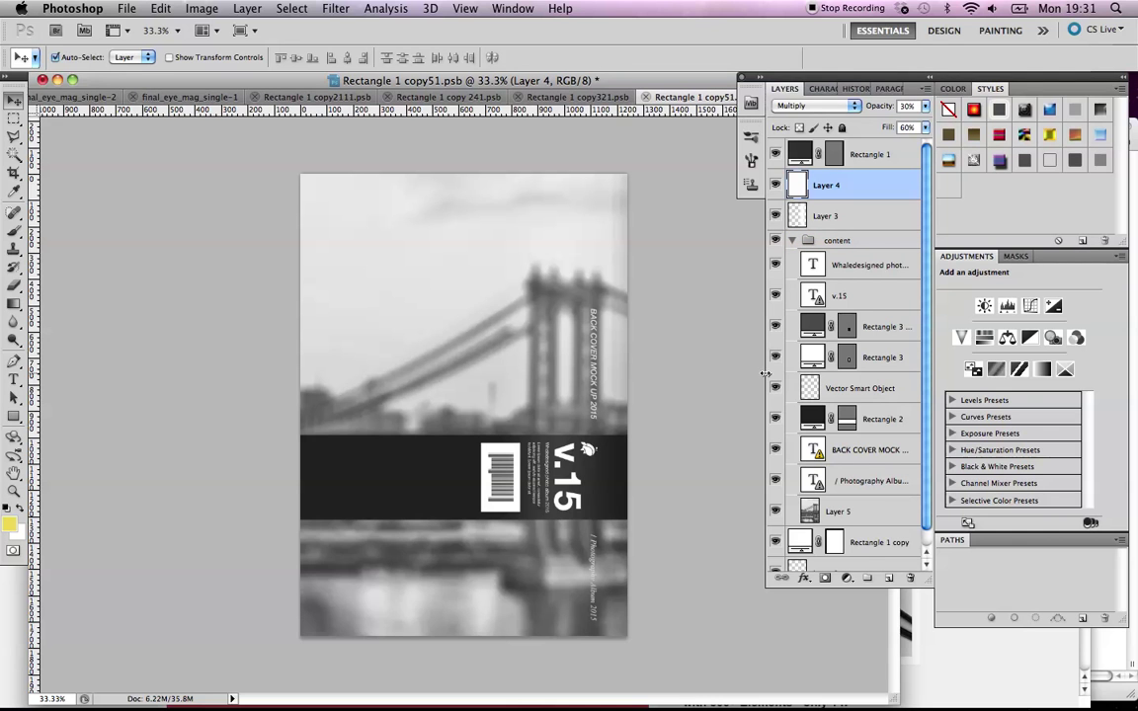
click(776, 326)
click(775, 326)
click(775, 510)
click(776, 511)
click(806, 511)
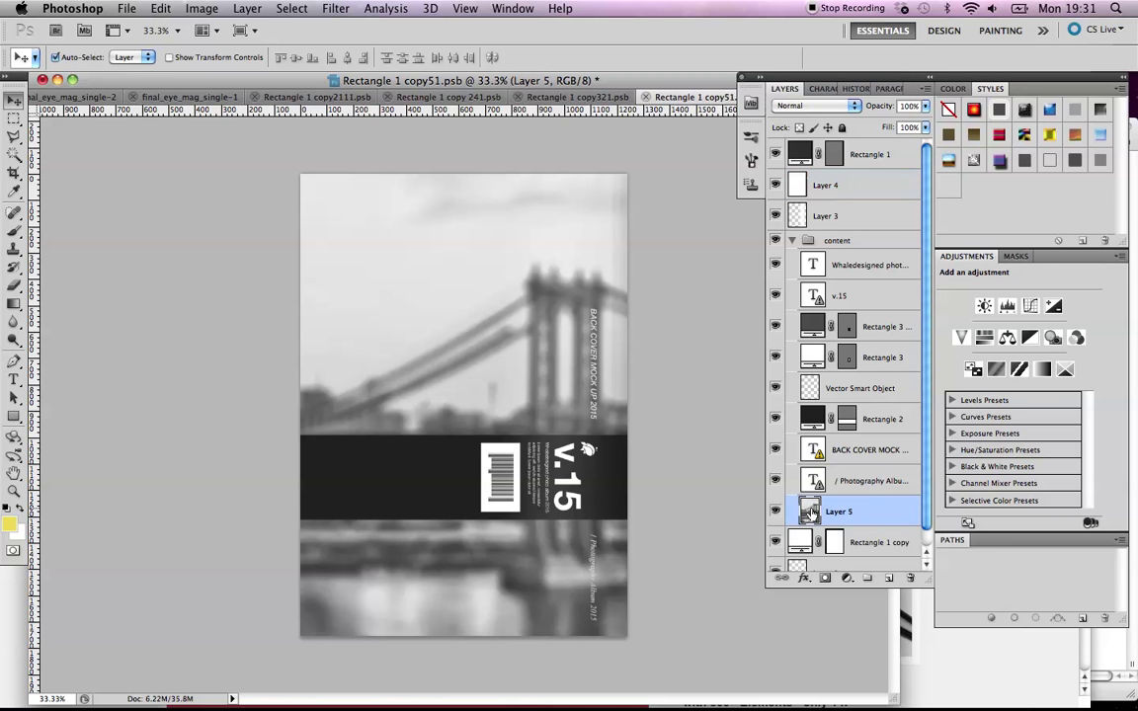
click(521, 14)
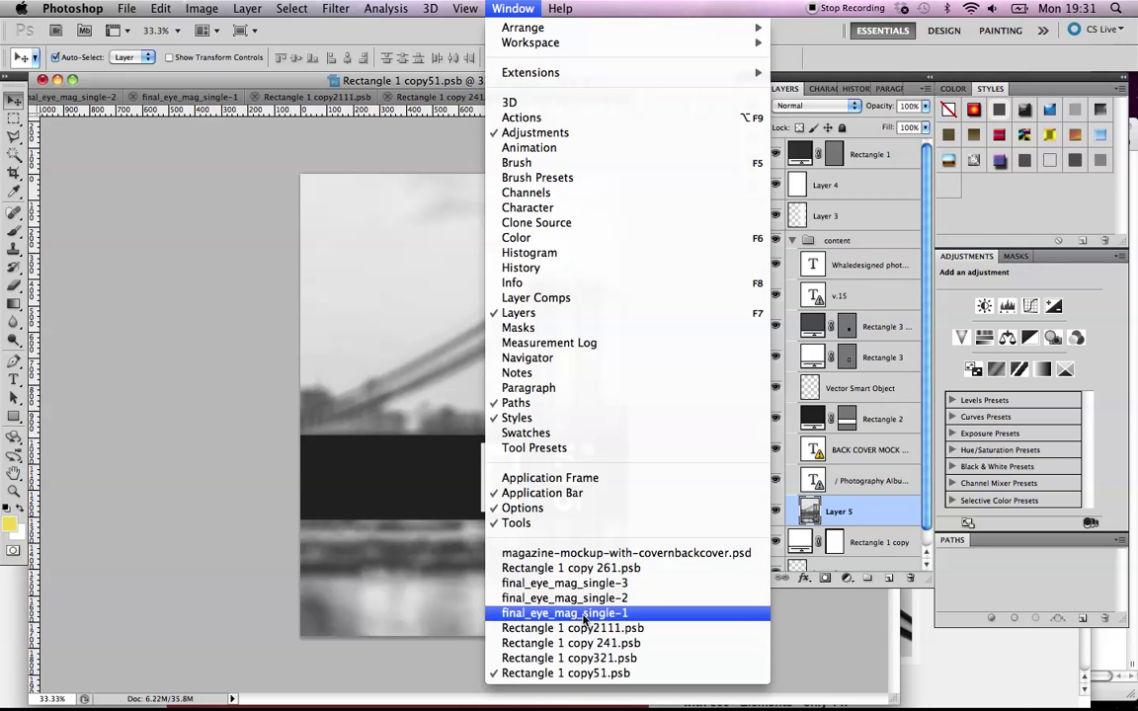
Open week-5-coco-cover-pic.tif, copy the whole portrait, and paste it into the back cover document
click(274, 541)
key(super+o)
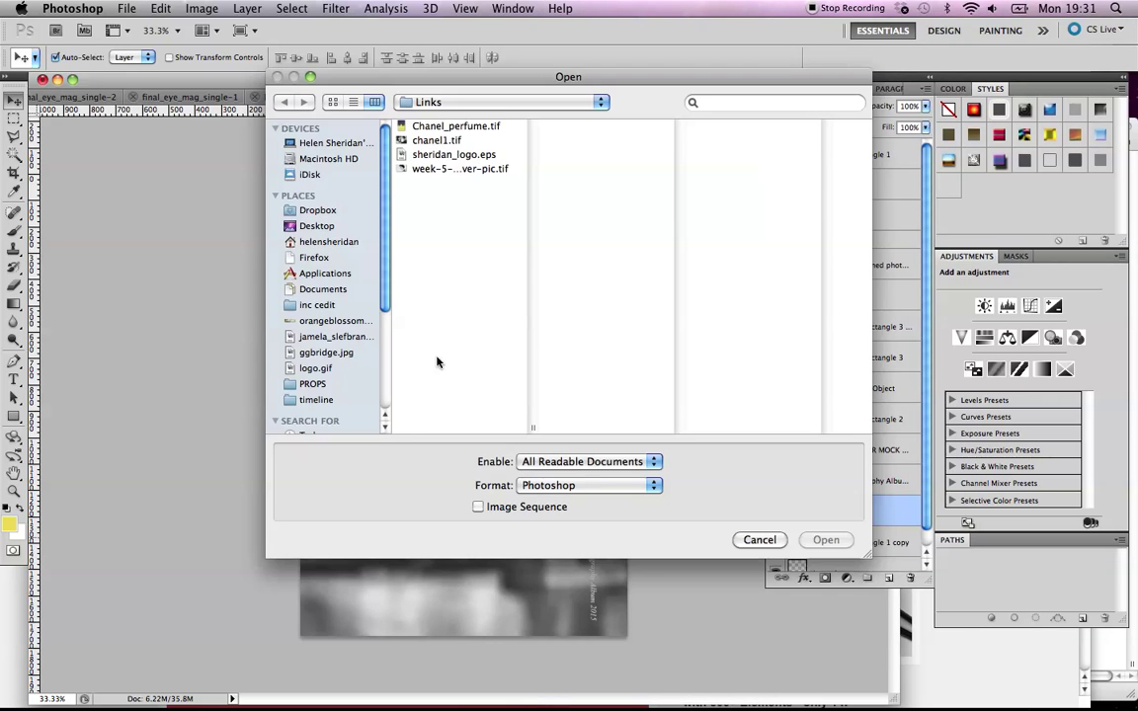
click(452, 169)
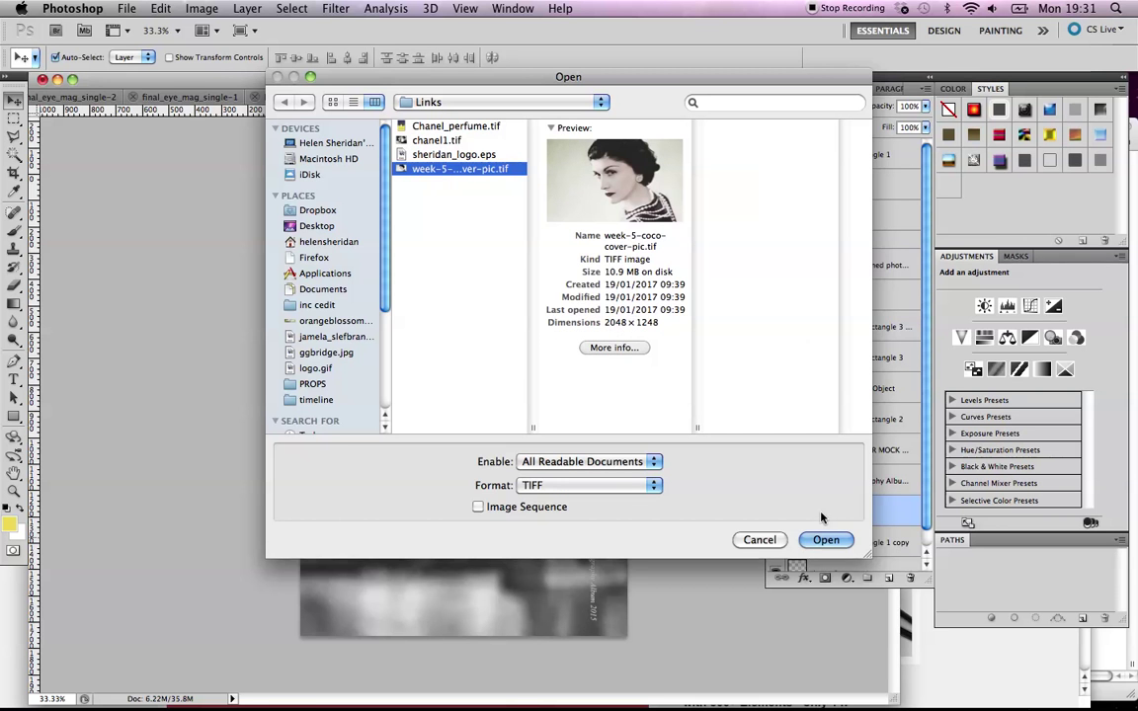
click(823, 540)
key(super+a)
key(super+c)
key(super+w)
key(super+v)
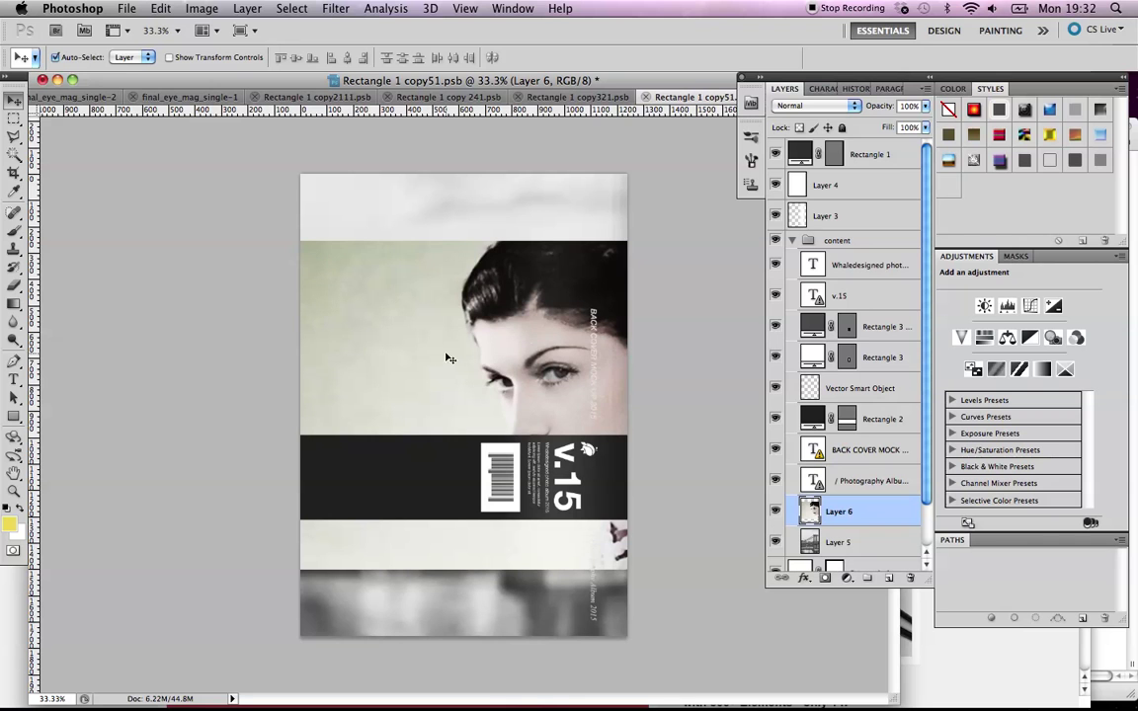
Select portrait Layer 6 and nudge it up and left against the back cover's top edge
click(445, 280)
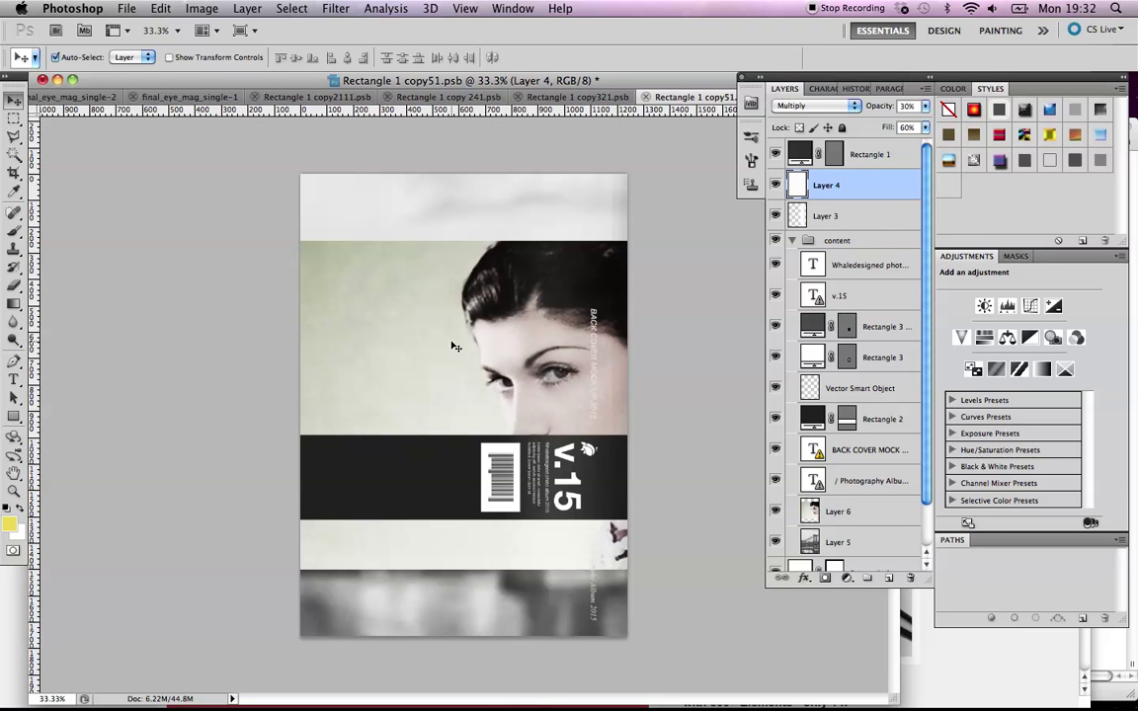
click(836, 514)
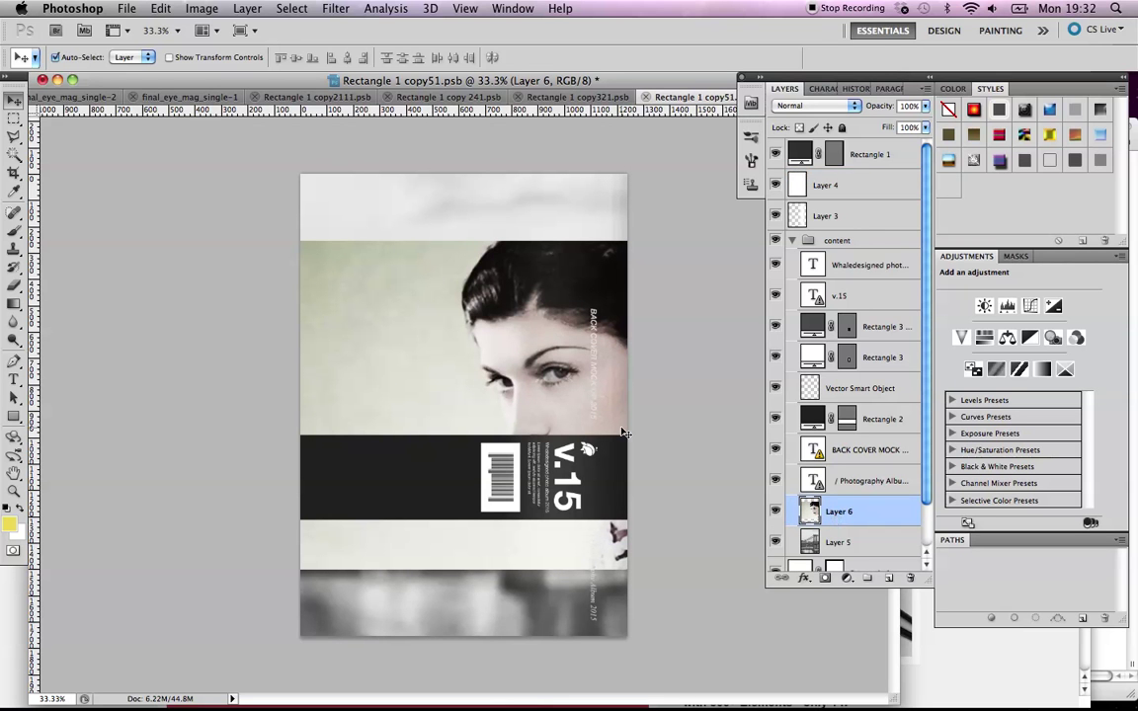
key(shift+Up)
key(shift+Up)
key(shift+Up)
key(shift+Up)
key(shift+Up)
key(shift+Up)
key(shift+Up)
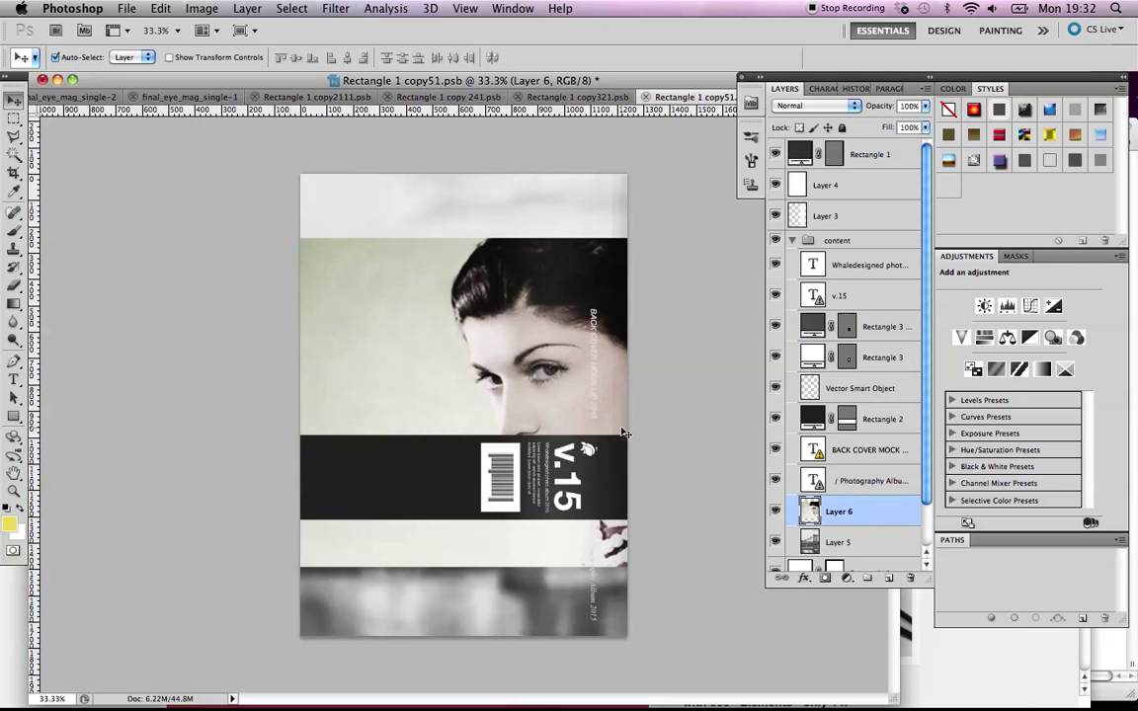
key(shift+Up)
key(shift+Up)
key(shift+Up)
key(shift+Up)
key(shift+Up)
key(shift+Up)
key(shift+Up)
key(shift+Up)
key(shift+Up)
key(shift+Up)
key(shift+Up)
key(shift+Up)
key(shift+Up)
key(shift+Up)
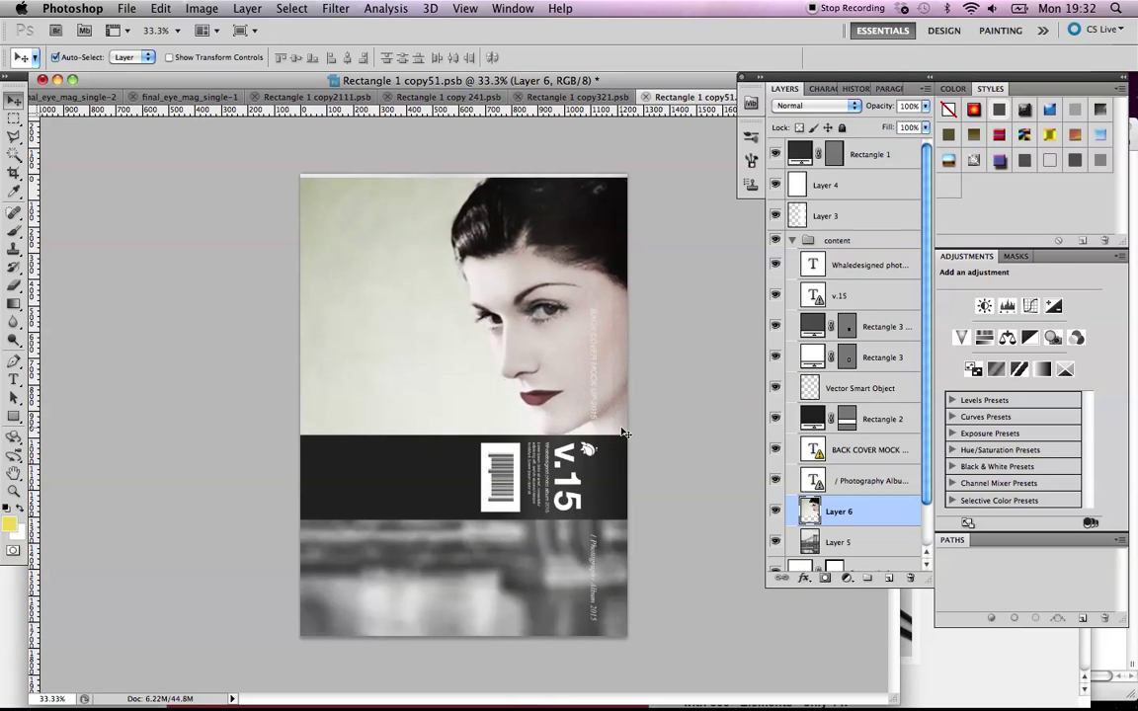
key(shift+Up)
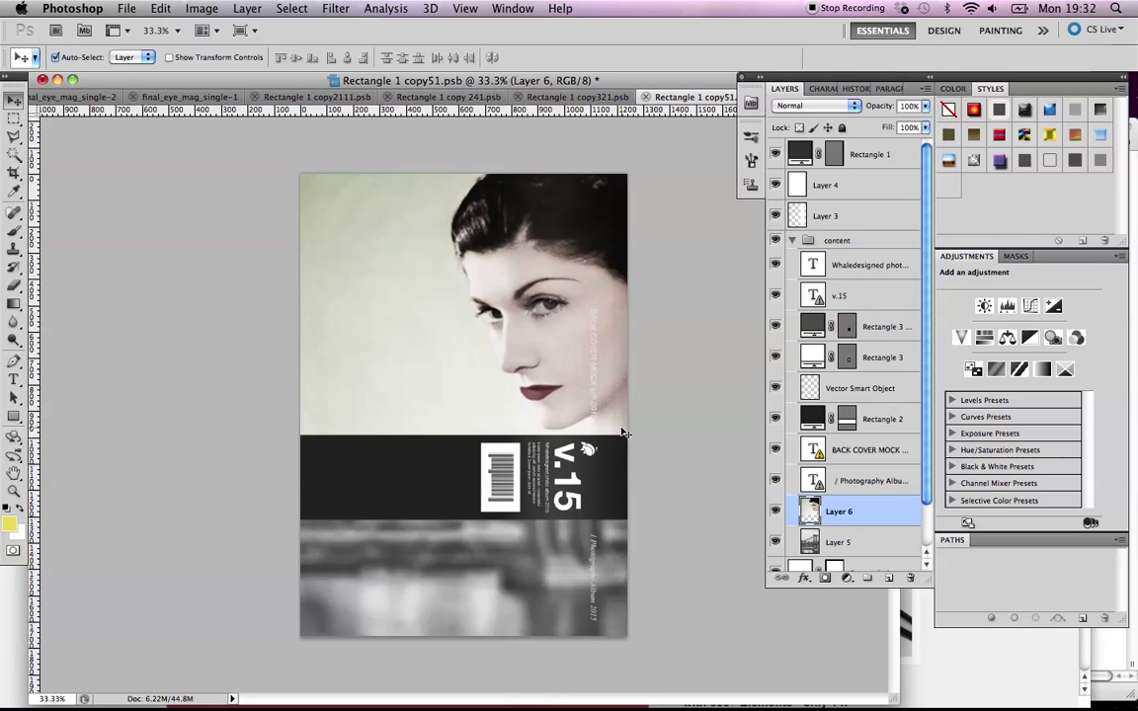
key(shift+Left)
key(shift+Left)
key(shift+Left)
key(shift+Left)
key(shift+Left)
key(shift+Left)
key(shift+Left)
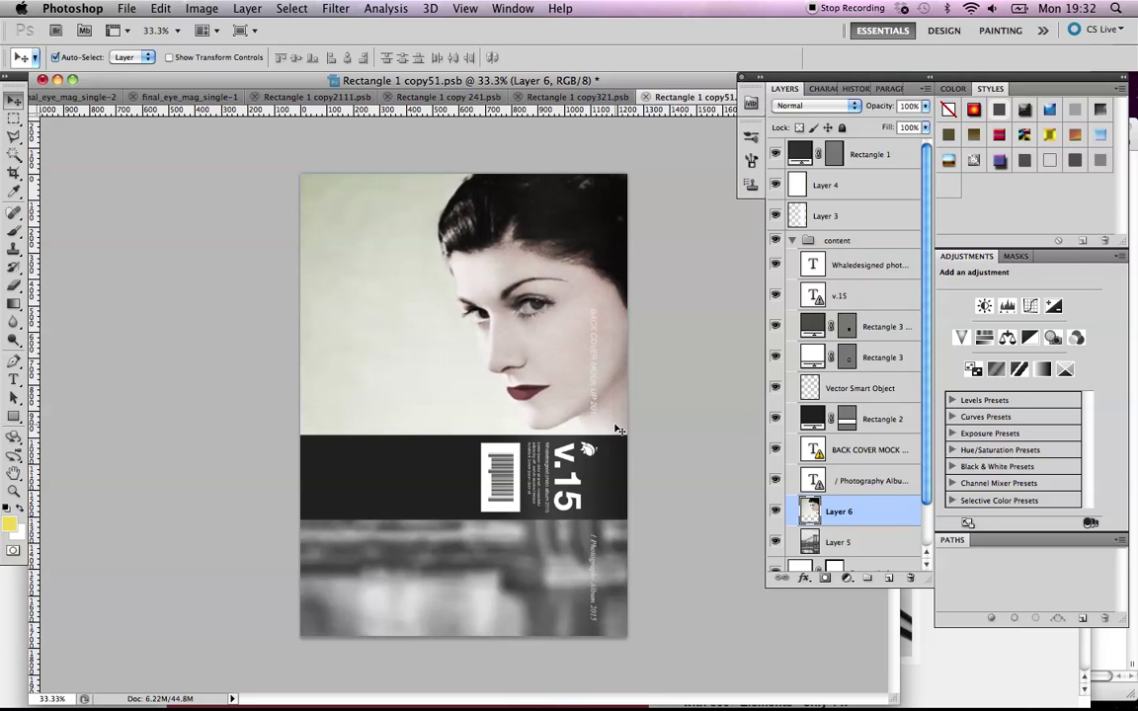
key(shift+Left)
key(shift+Left)
key(shift+Left)
key(shift+Left)
key(shift+Left)
key(shift+Left)
key(shift+Left)
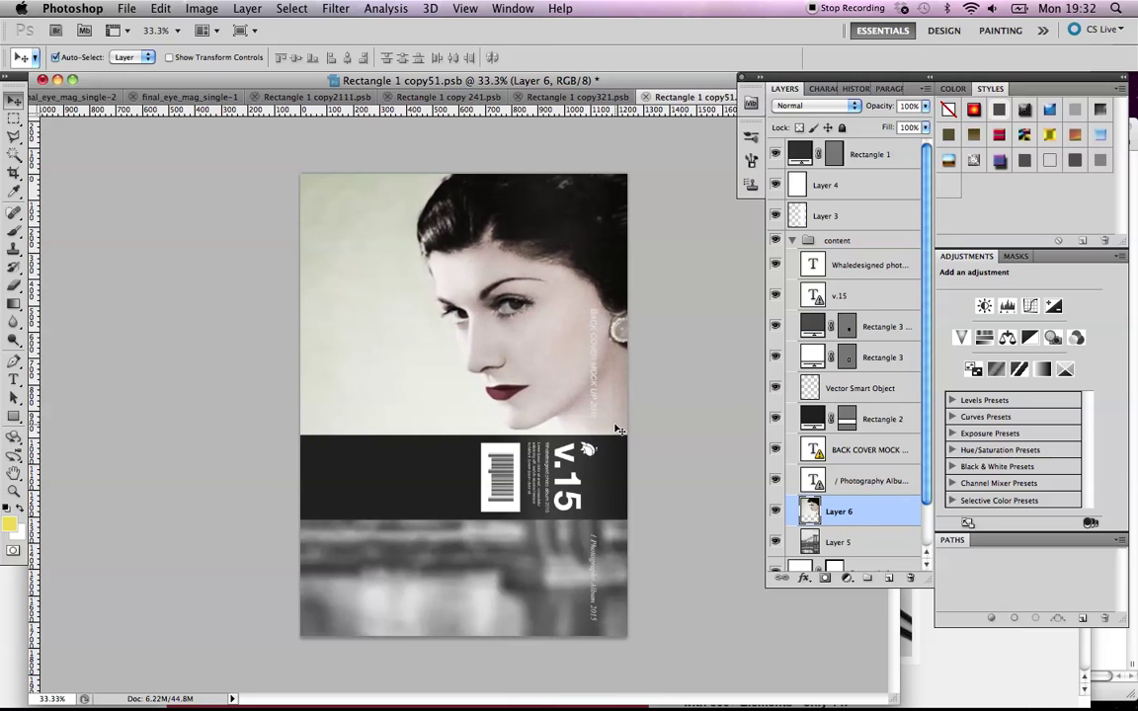
key(shift+Left)
key(shift+Left)
key(shift+Right)
key(shift+Right)
key(shift+Left)
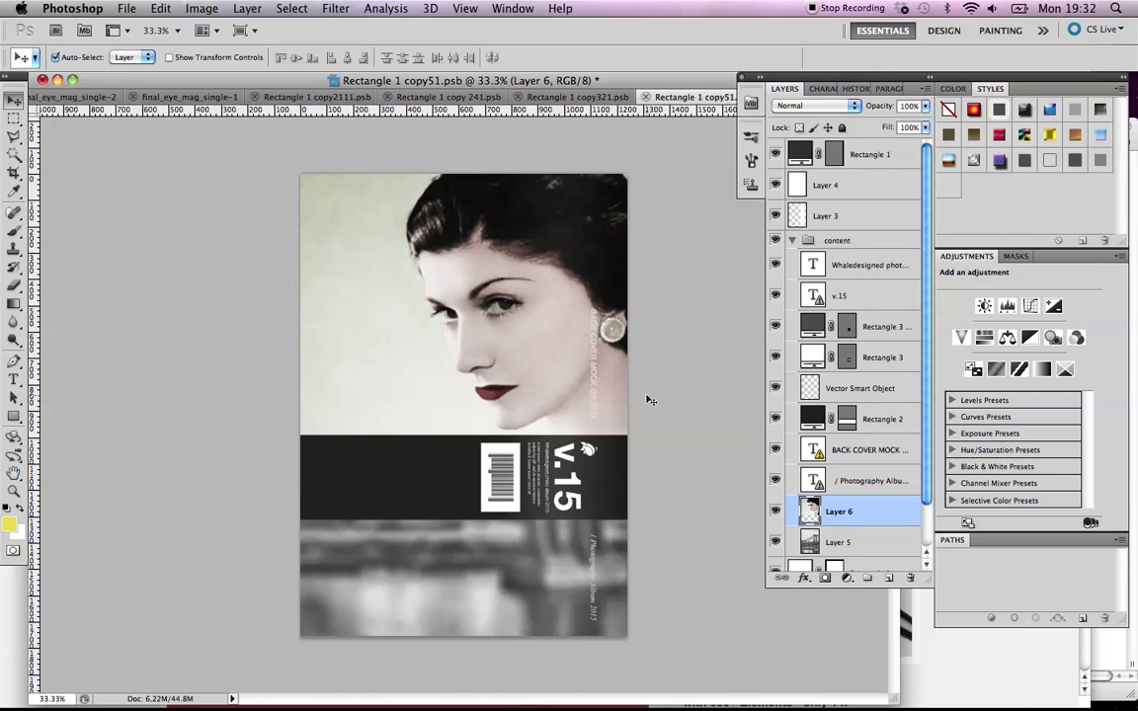
click(653, 398)
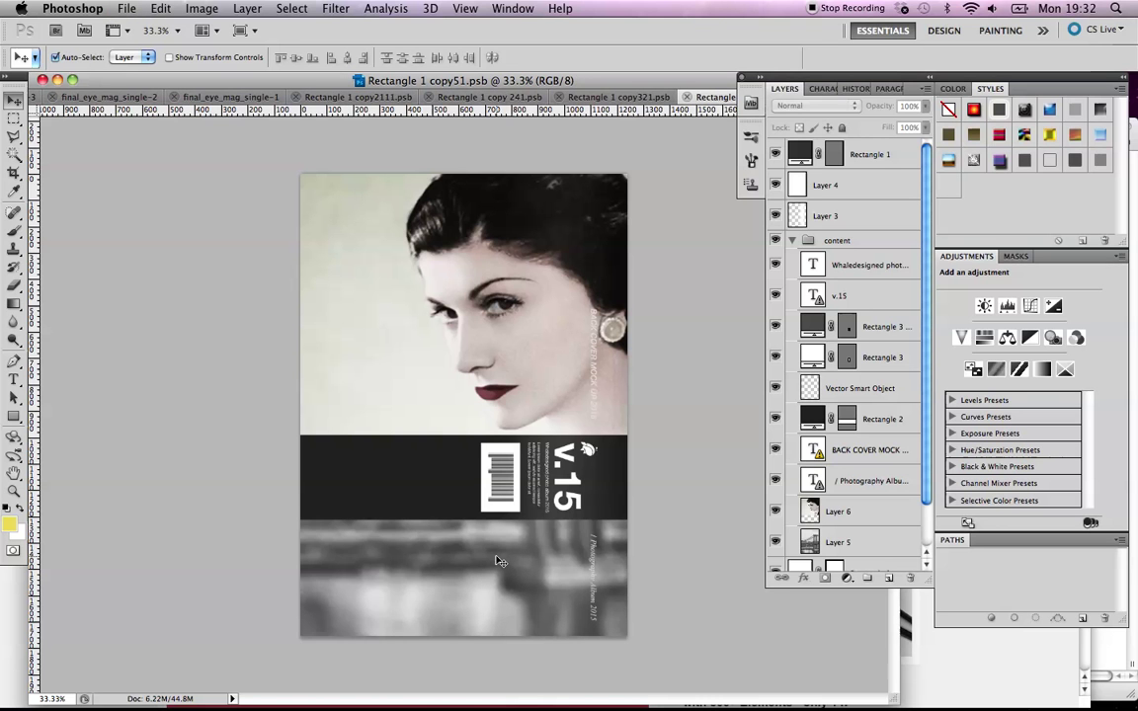
Switch back to the magazine-mockup-with-covernbackcover.psd document
click(516, 14)
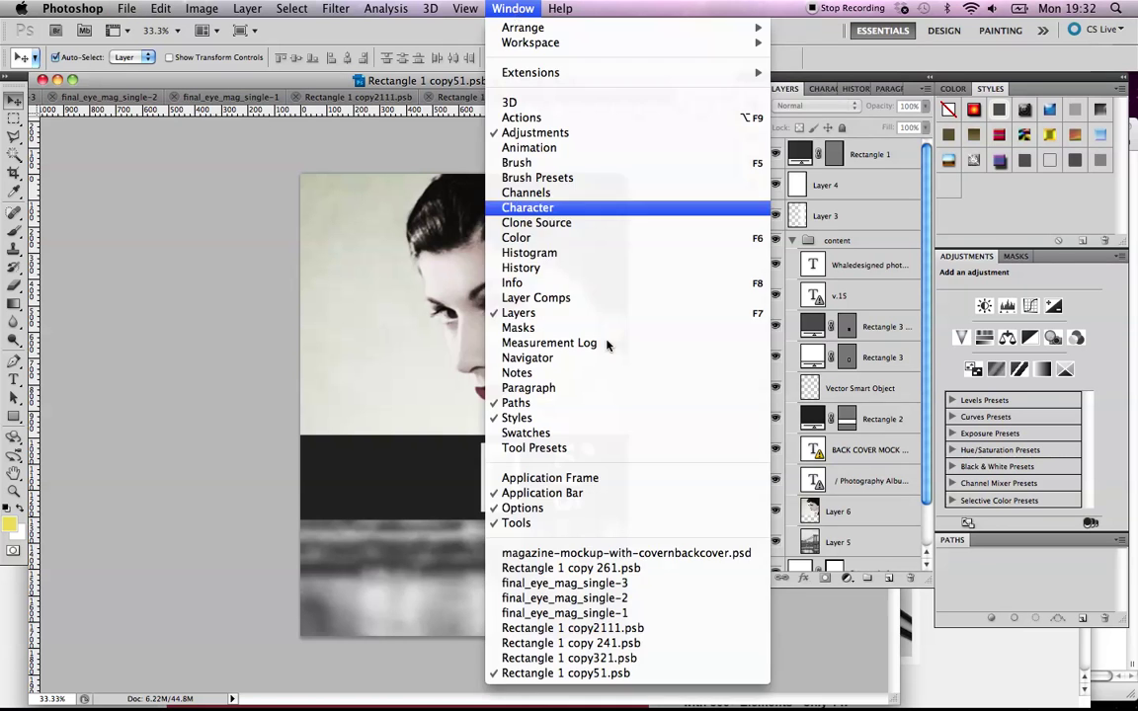
click(605, 549)
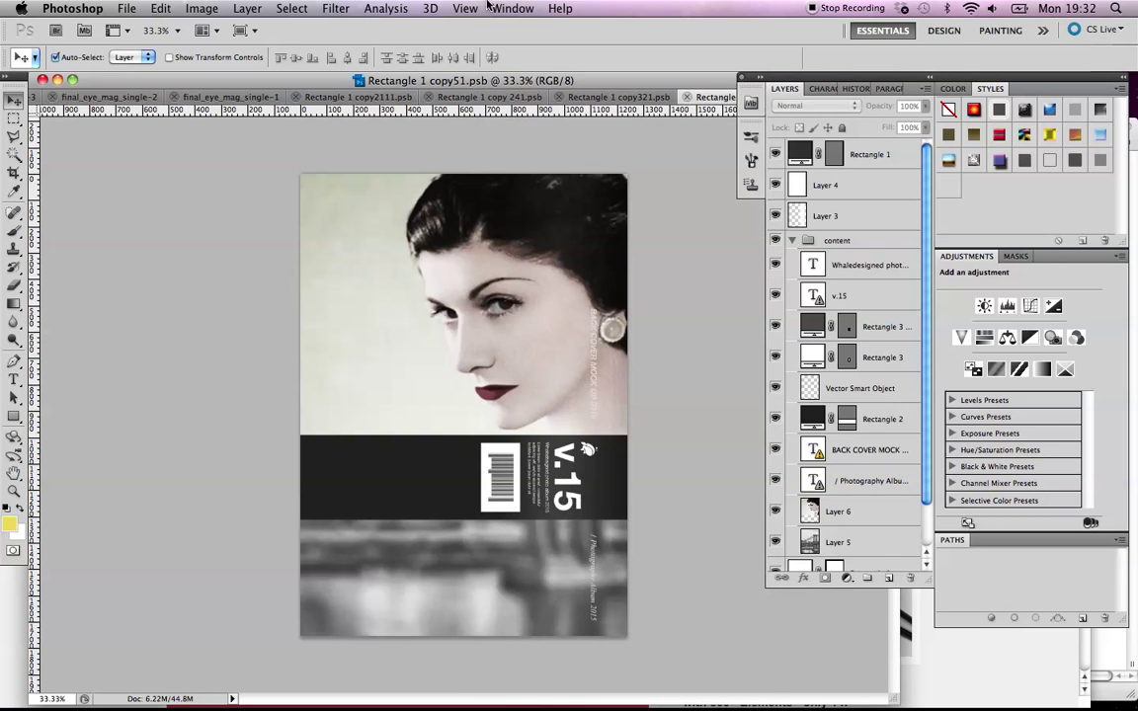
click(513, 8)
click(607, 555)
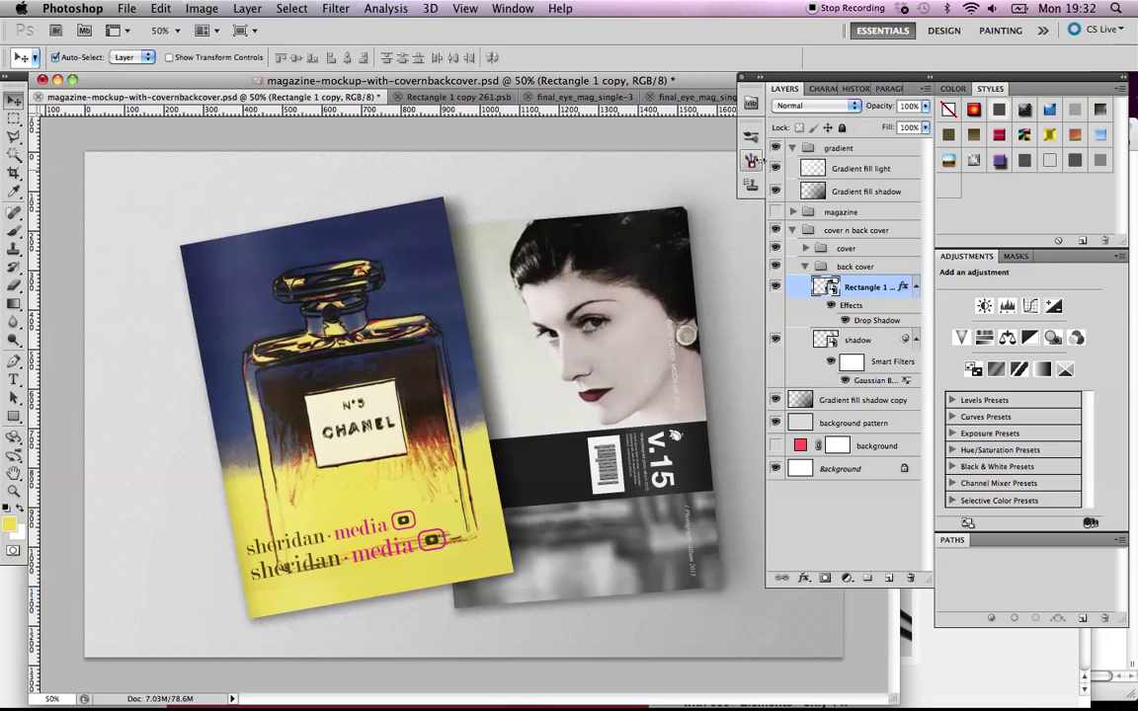
Preview the mockup with panels and rulers hidden, restore the panels, then bring QuickTime Player forward
key(Tab)
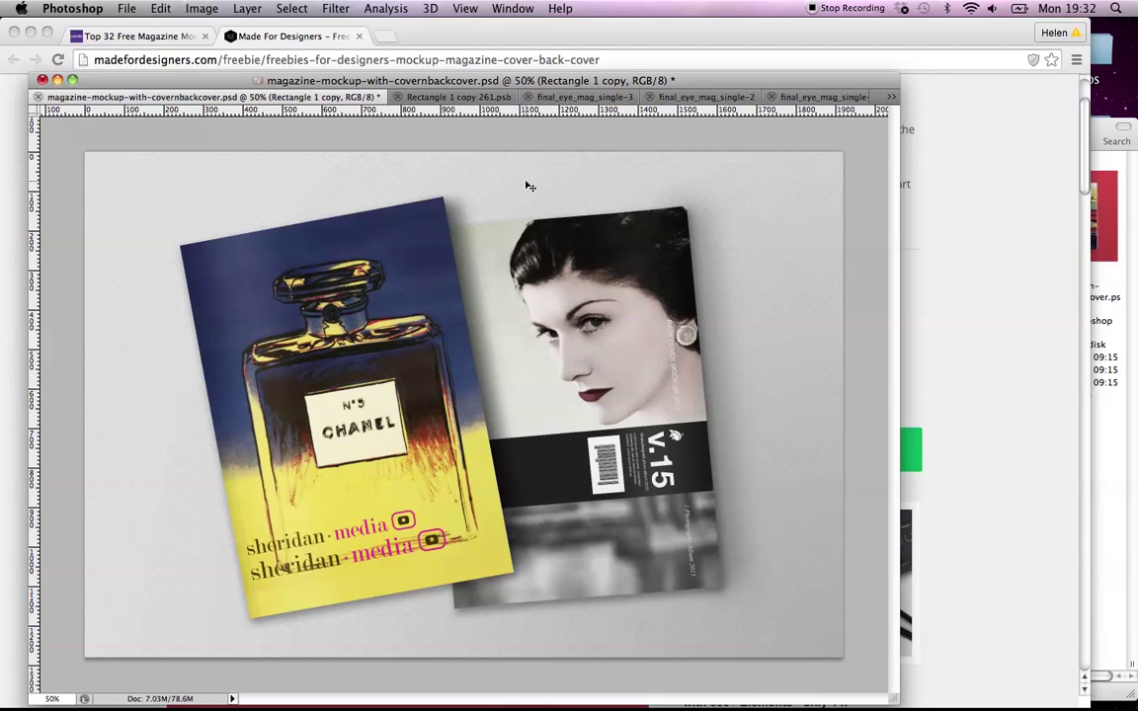
key(super+r)
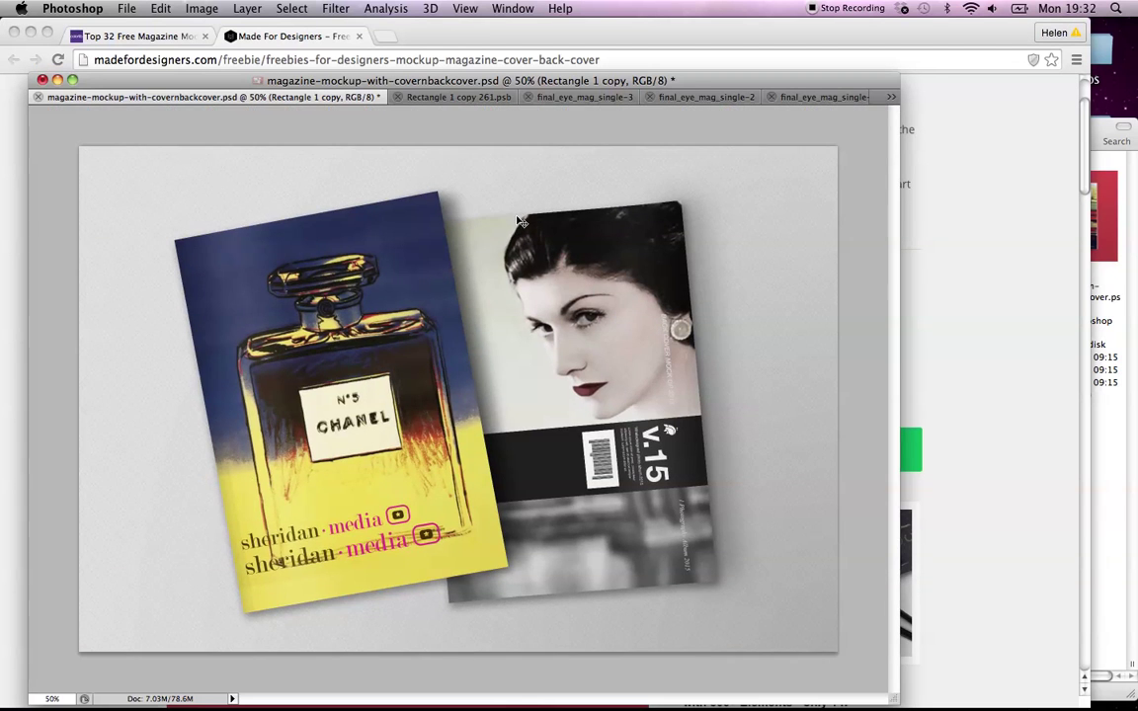
key(Tab)
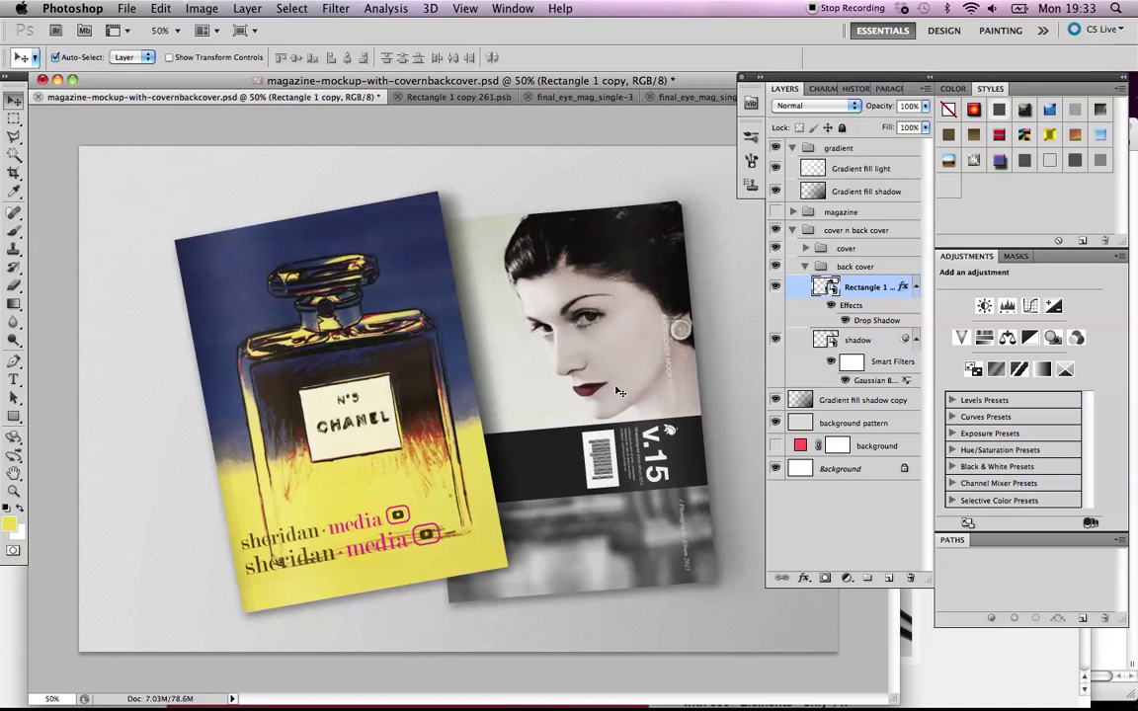
mouse_move(902, 690)
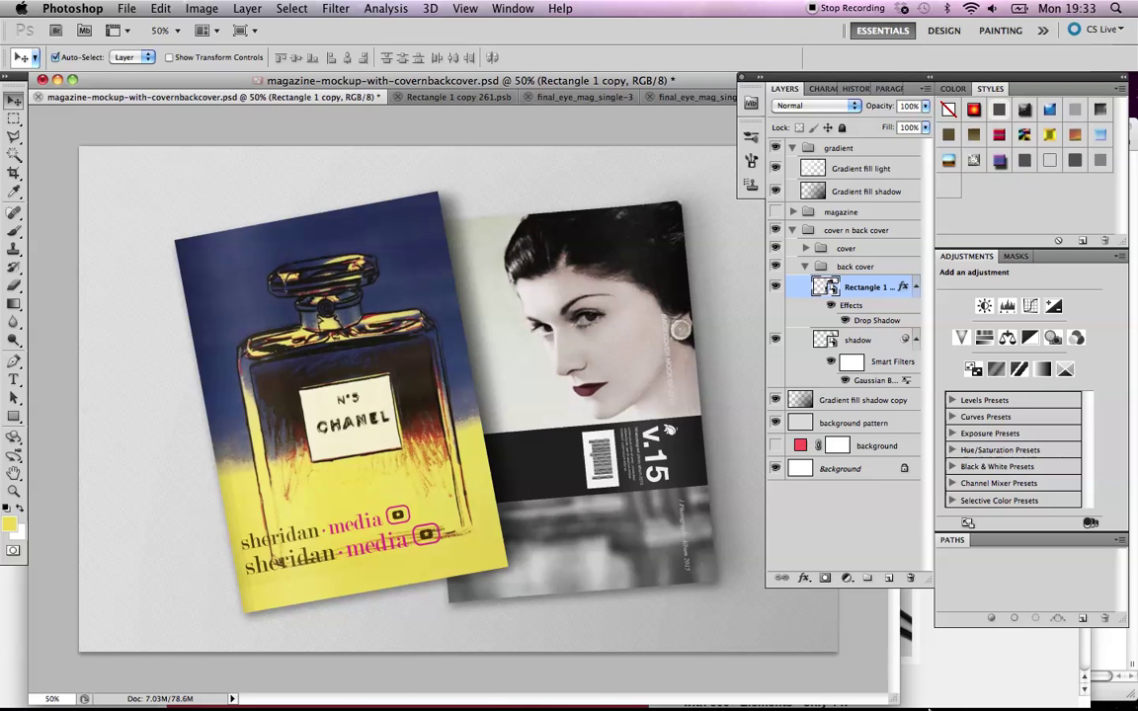
click(907, 695)
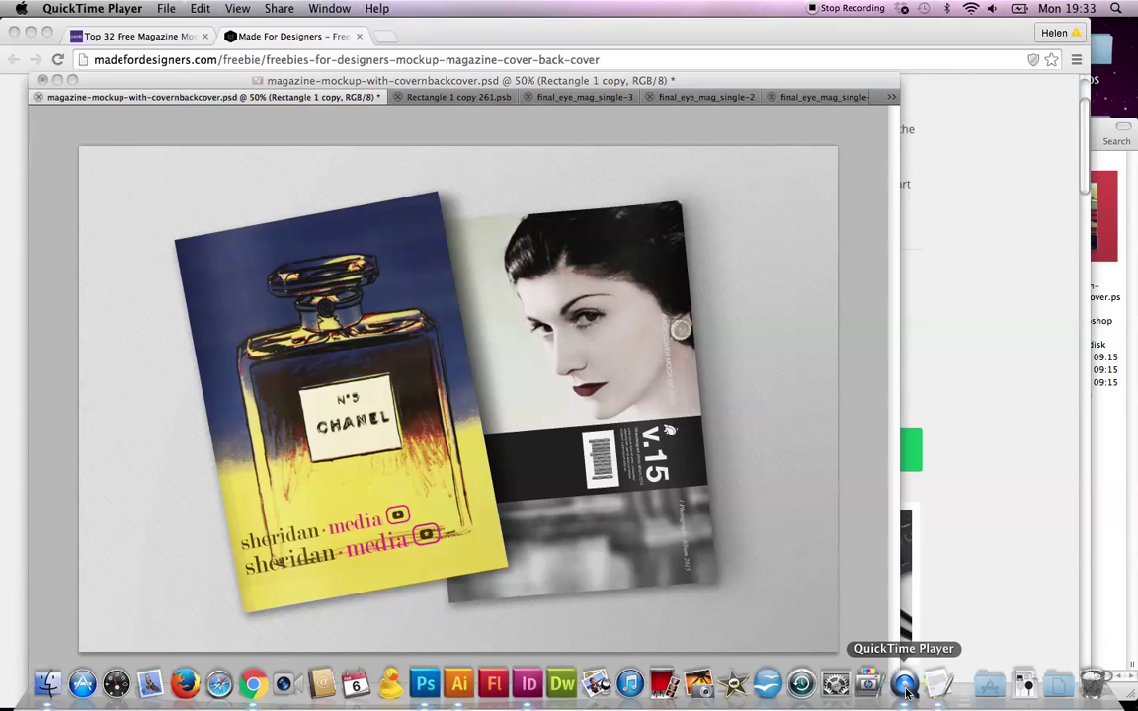